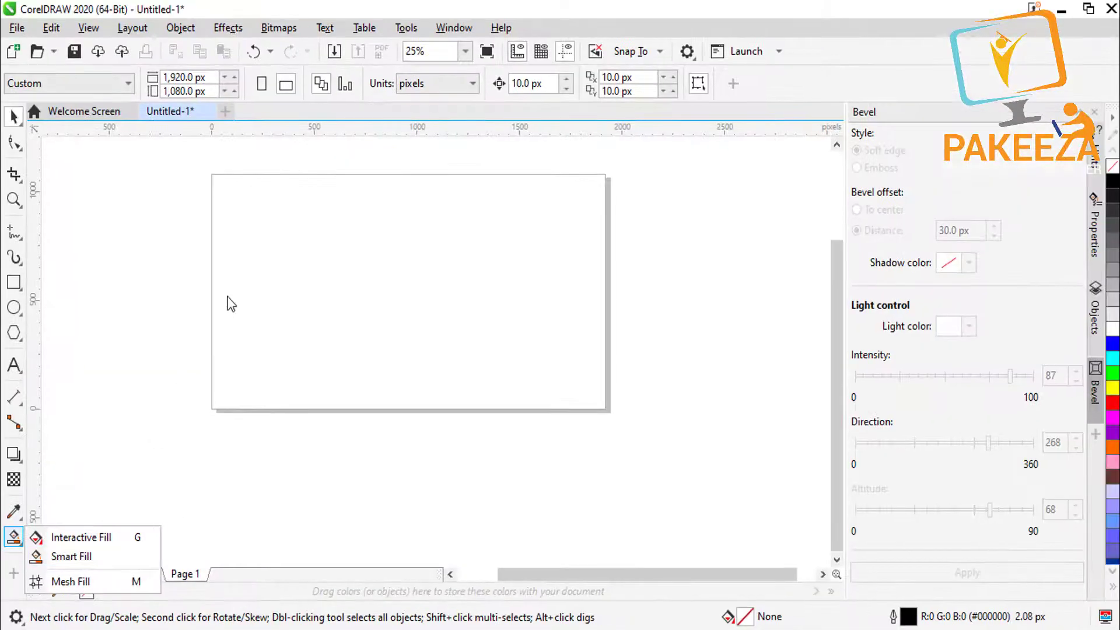
- Draw a rectangle about 1188 by 516 px near the middle of the page
{"action": "left_click", "coordinate": [187, 290]}
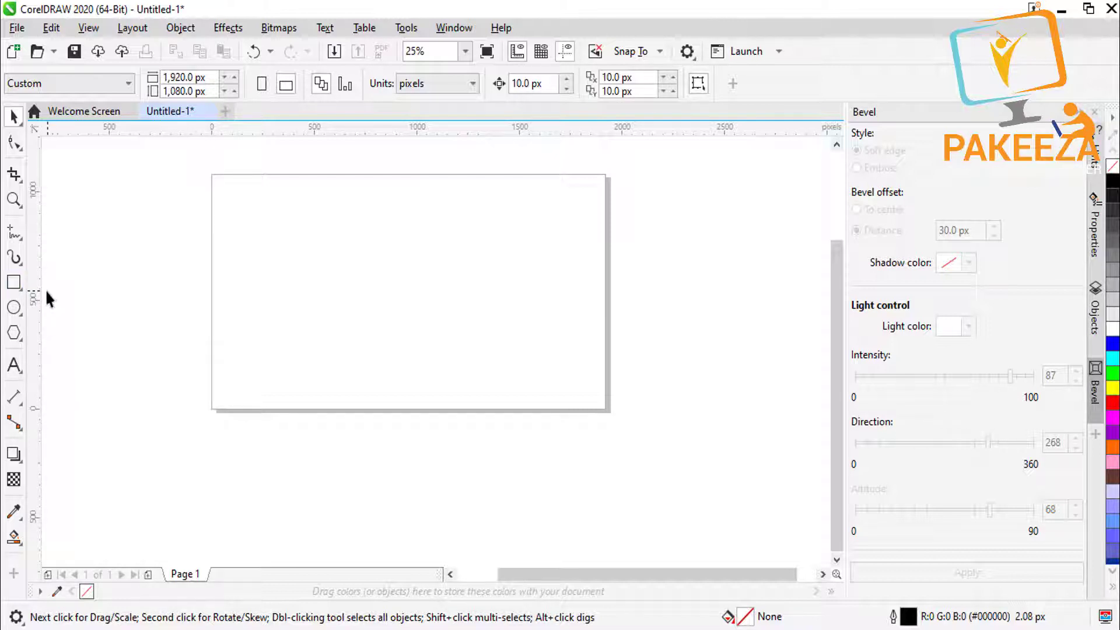
{"action": "left_click", "coordinate": [14, 282]}
{"action": "mouse_move", "coordinate": [267, 232]}
{"action": "left_mouse_down"}
{"action": "mouse_move", "coordinate": [287, 262]}
{"action": "mouse_move", "coordinate": [511, 344]}
{"action": "left_mouse_up"}
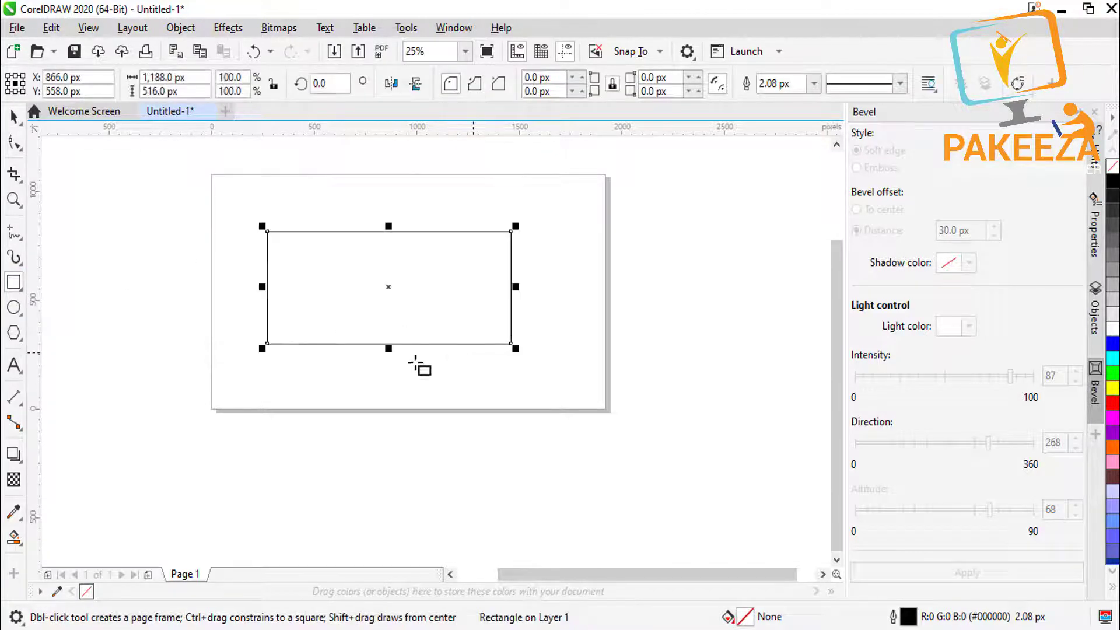
- Fill the rectangle blue, then cover it with the Smart Fill colour C40 M20 Y0 K40
{"action": "left_click", "coordinate": [14, 536]}
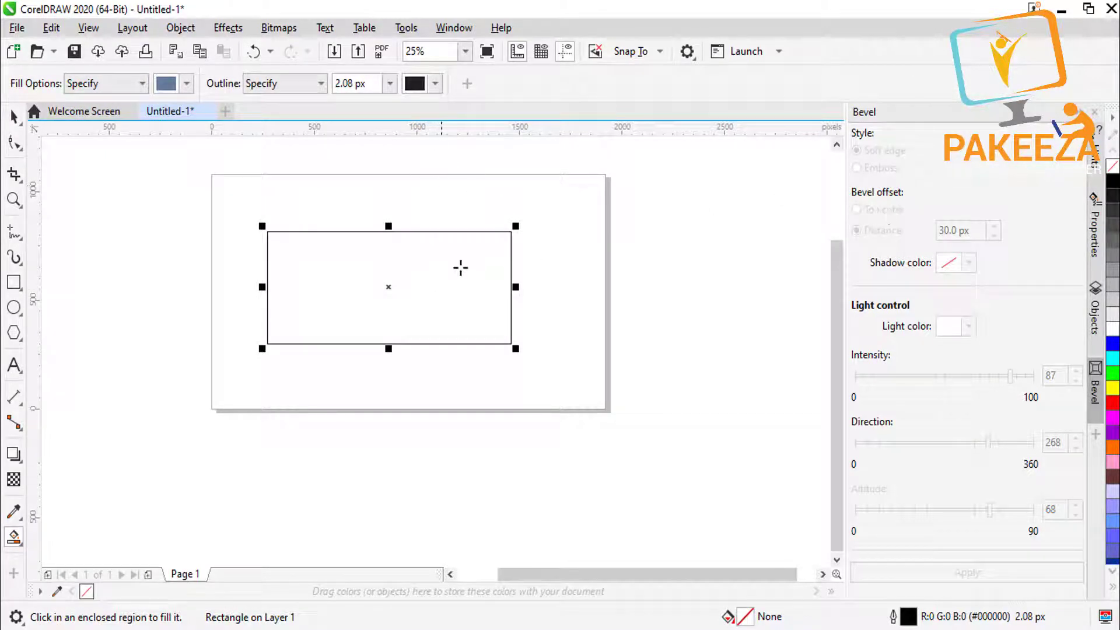
{"action": "left_click", "coordinate": [1114, 345]}
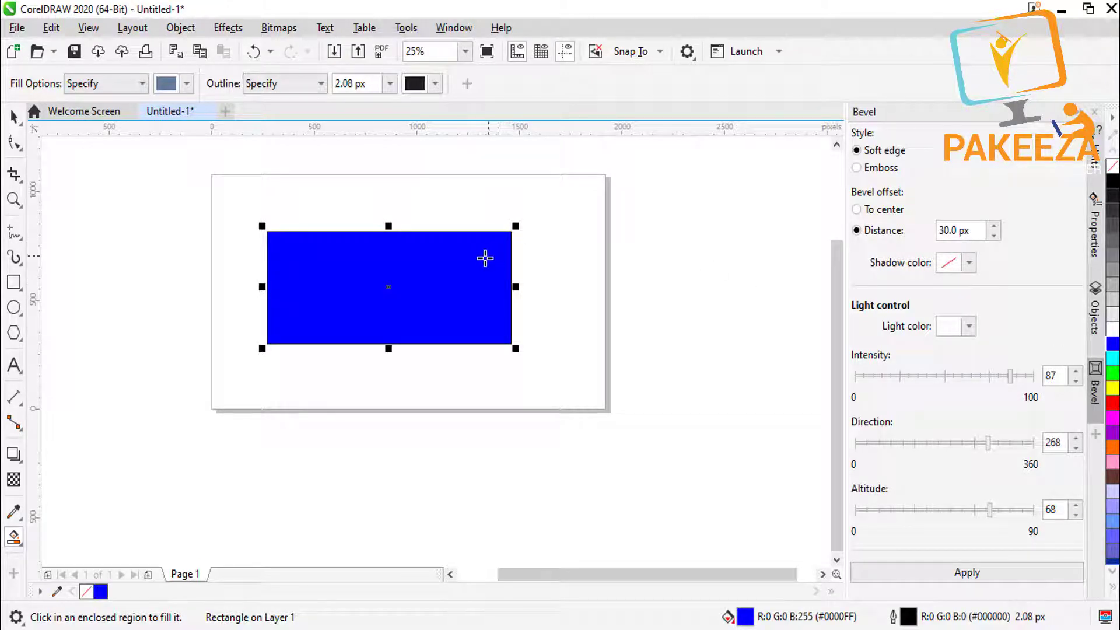
{"action": "left_click", "coordinate": [464, 290]}
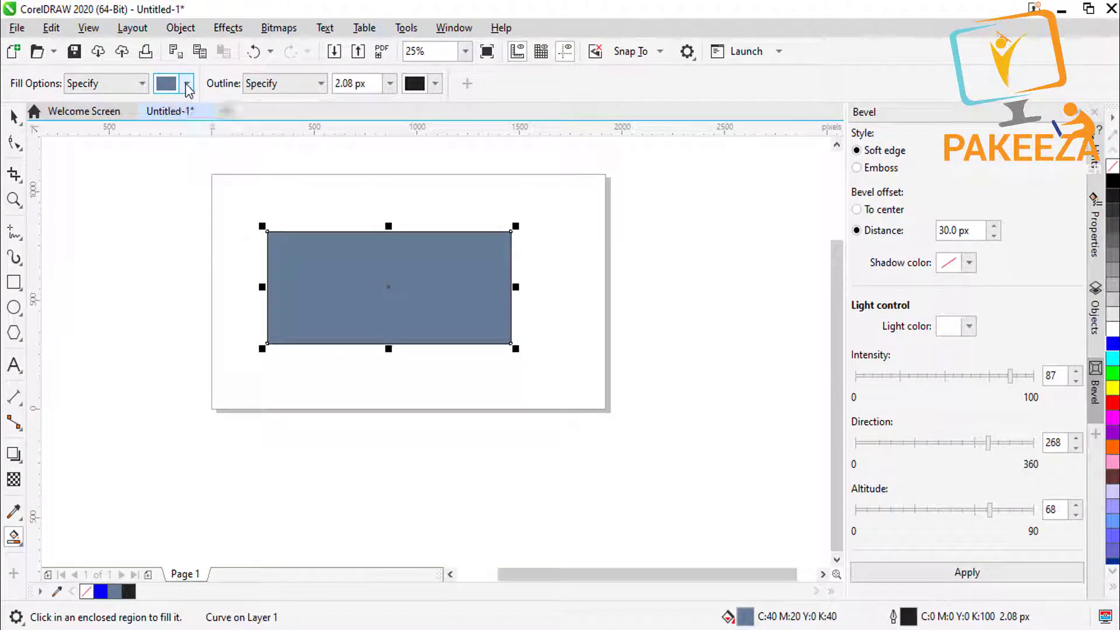
- Set the Smart Fill colour to lime green C31 M0 Y100 K0 and apply it to the rectangle
{"action": "left_click", "coordinate": [186, 85]}
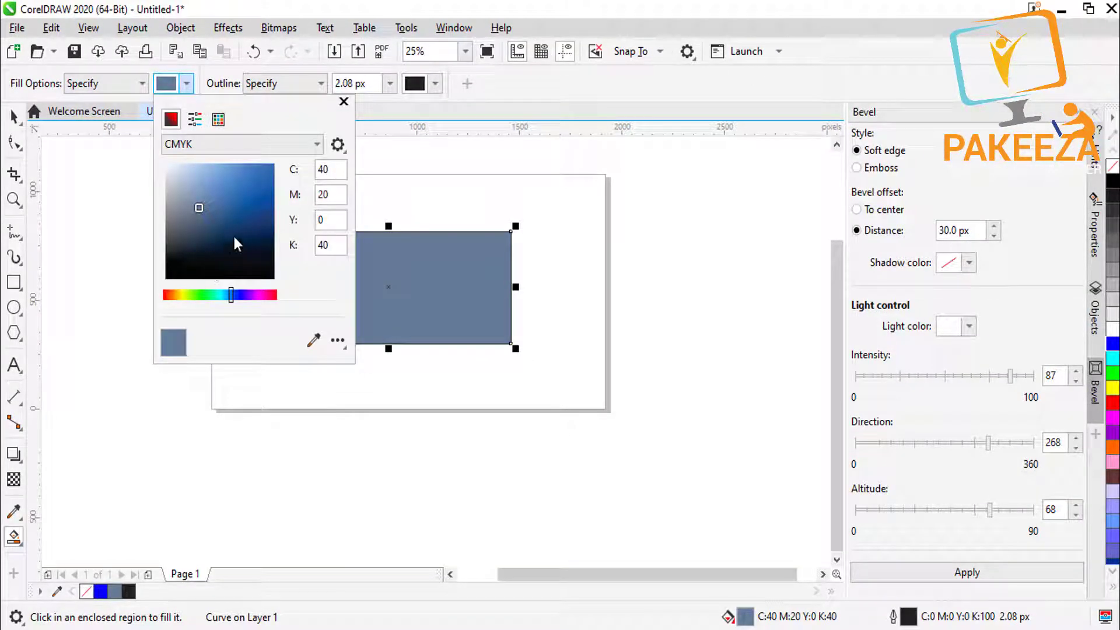
{"action": "left_click", "coordinate": [185, 294]}
{"action": "left_click", "coordinate": [262, 175]}
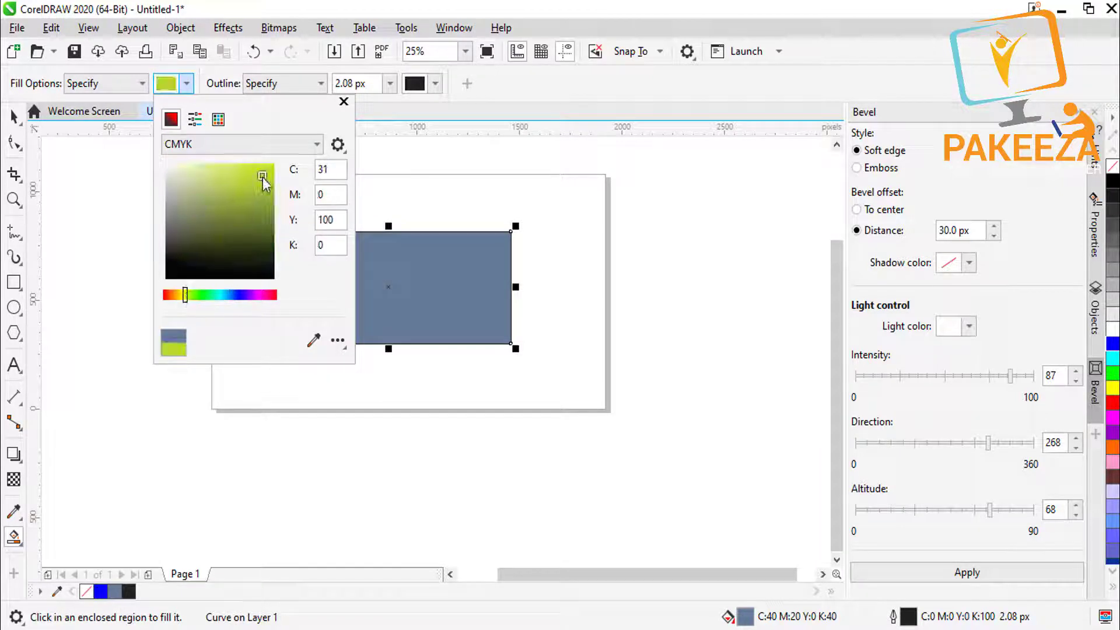
{"action": "left_click", "coordinate": [343, 102]}
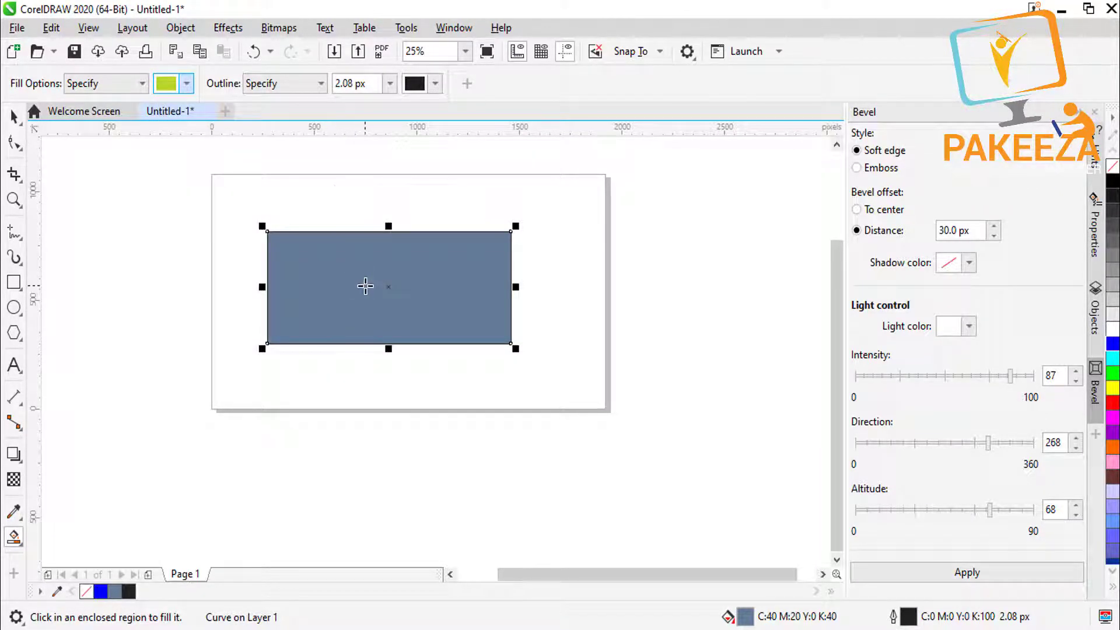
{"action": "left_click", "coordinate": [365, 286]}
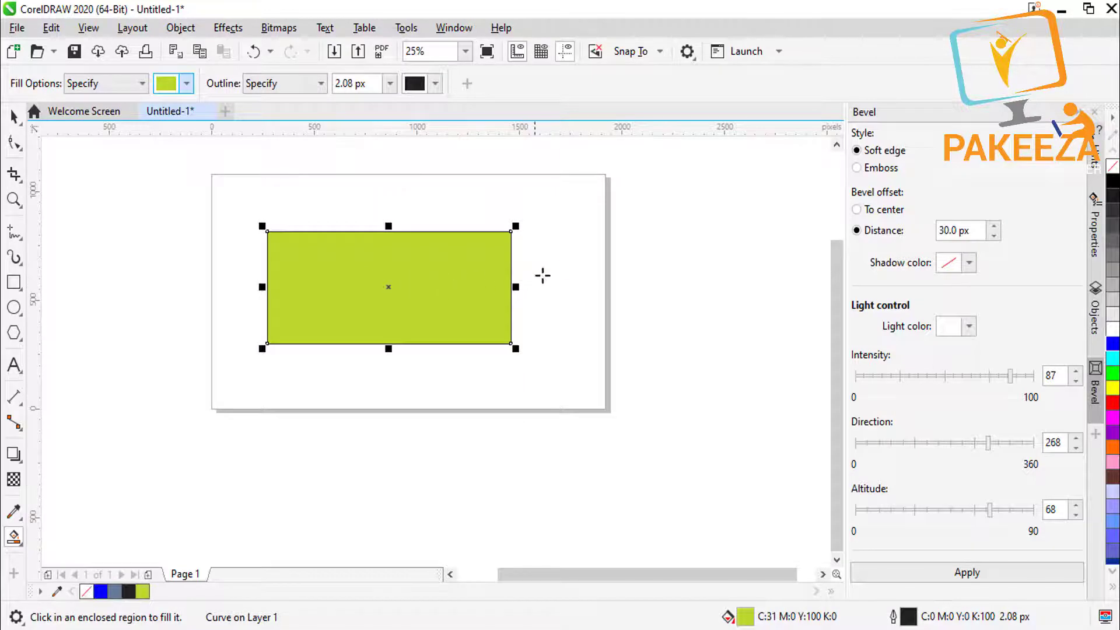
- Draw an open four-sided Pen path about 680 by 604 px across the page's right edge, leaving a small gap at its upper-left corner
{"action": "left_click", "coordinate": [22, 237]}
{"action": "left_click", "coordinate": [59, 290]}
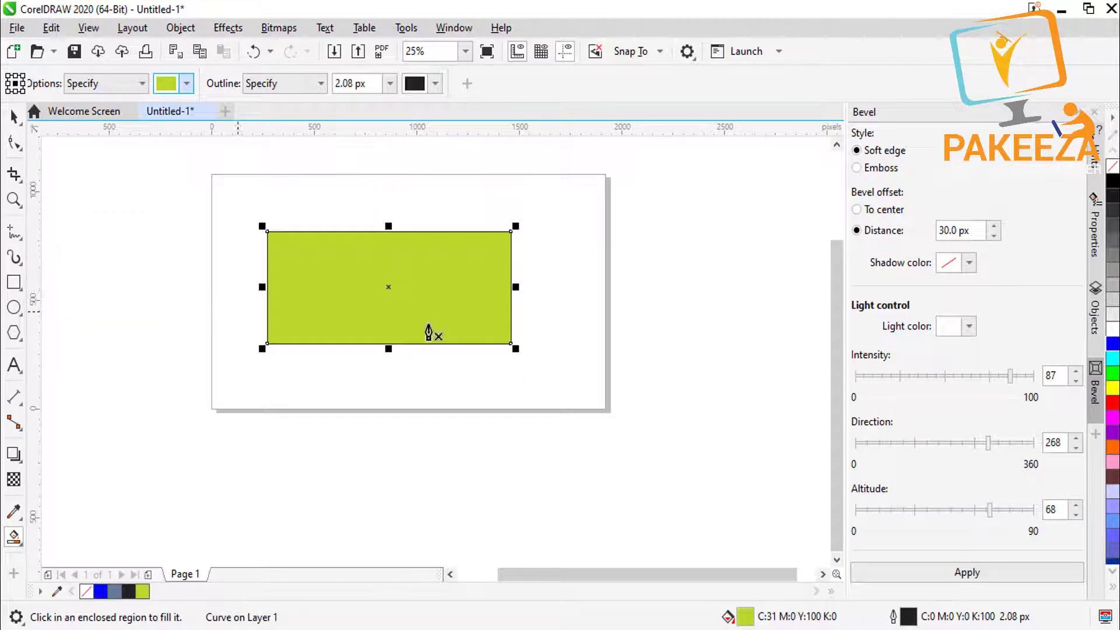
{"action": "left_click", "coordinate": [581, 265]}
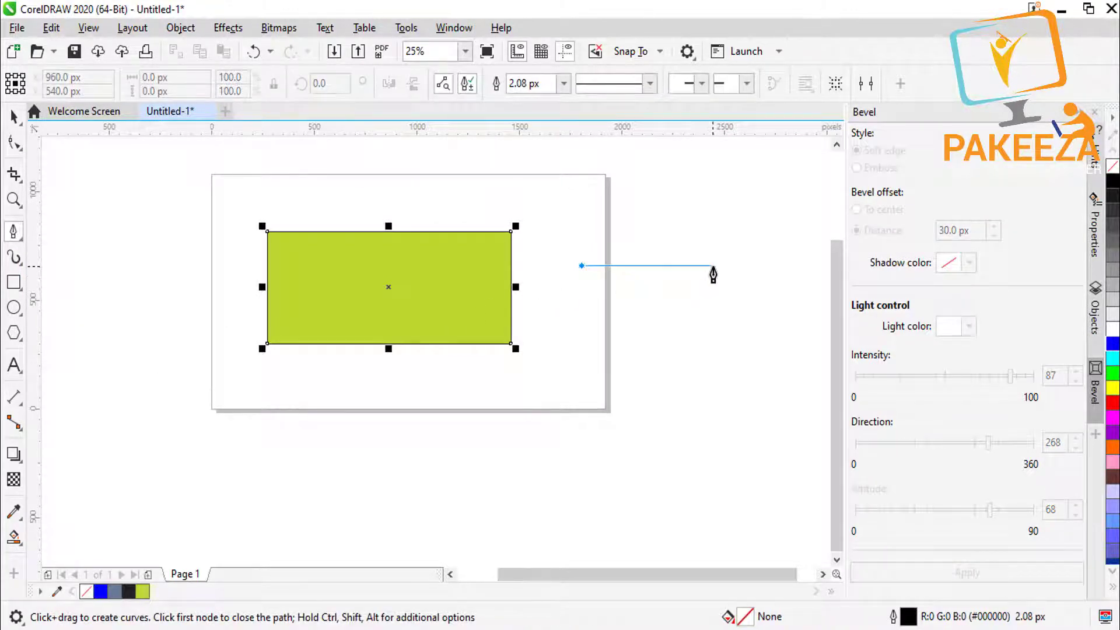
{"action": "left_click", "coordinate": [715, 265]}
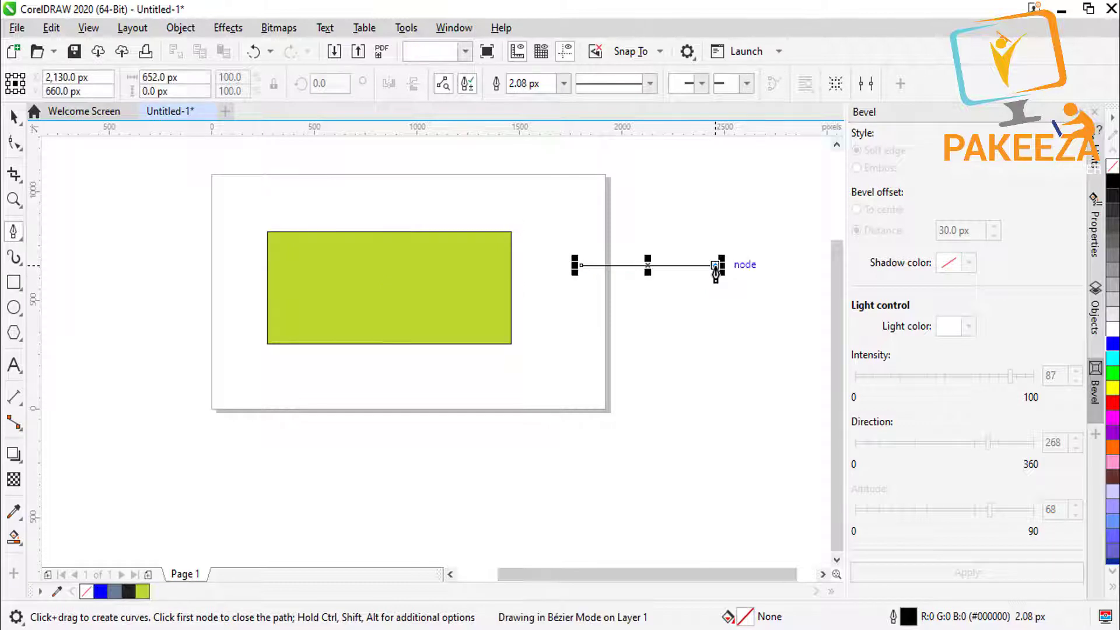
{"action": "left_click", "coordinate": [716, 398]}
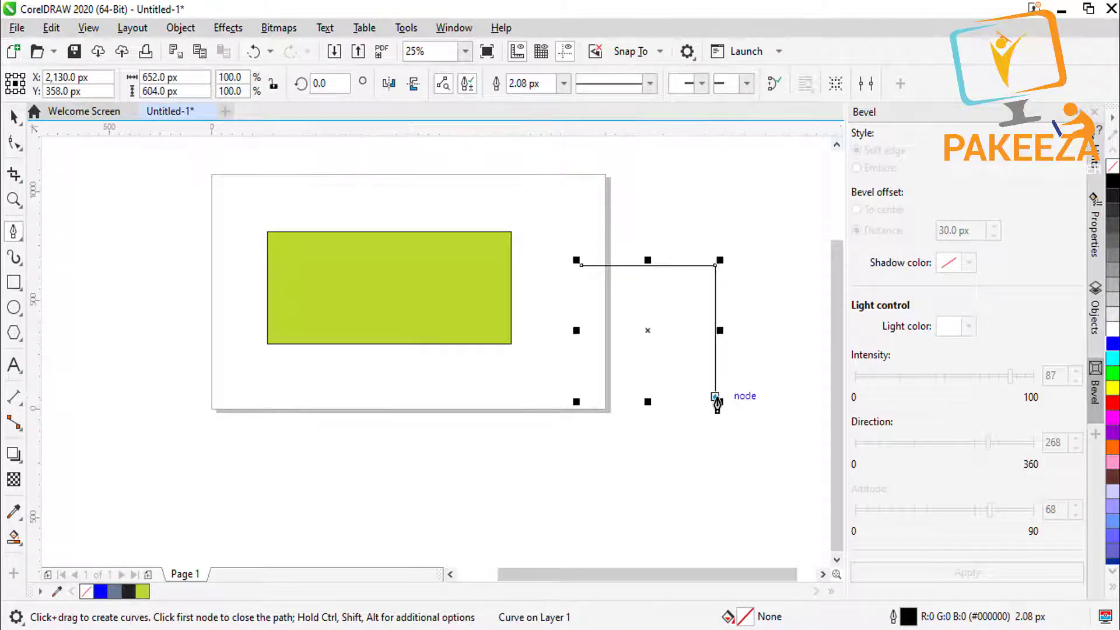
{"action": "left_click", "coordinate": [576, 398]}
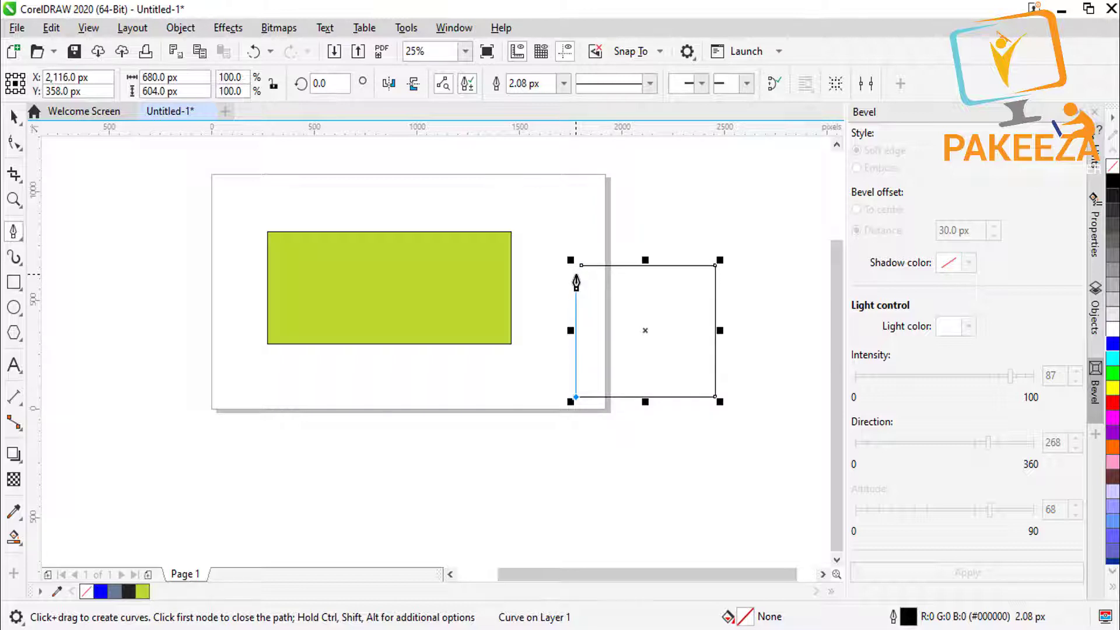
{"action": "left_click", "coordinate": [575, 274]}
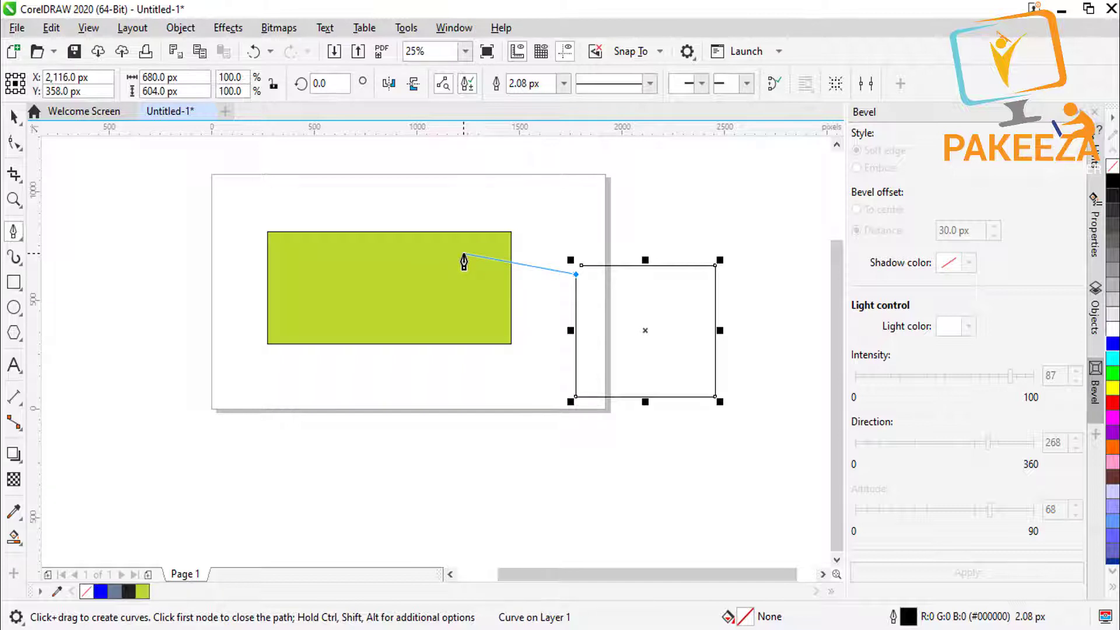
{"action": "key", "text": "Escape"}
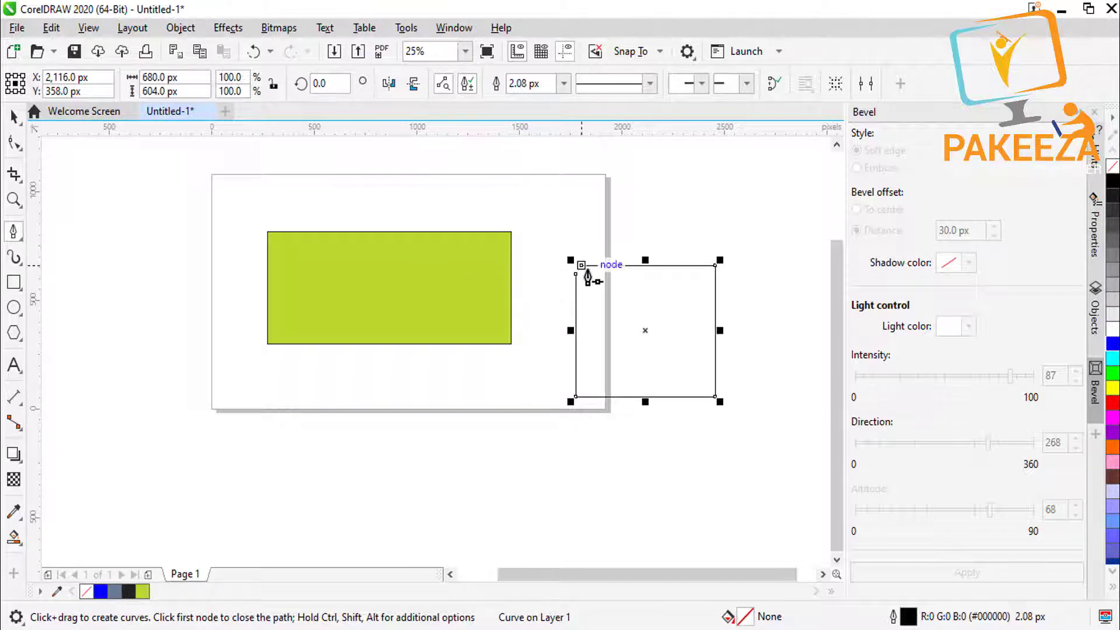
- Set the Smart Fill colour to red C1 M100 Y89 K0 and apply it to the green rectangle
{"action": "left_click", "coordinate": [14, 536]}
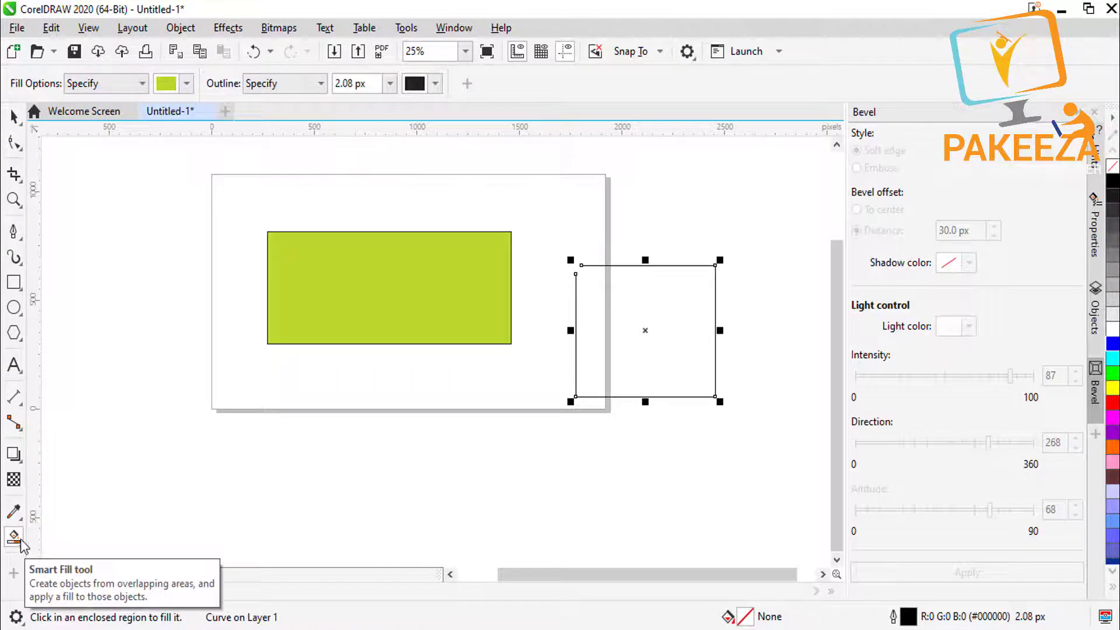
{"action": "key", "text": "Tab"}
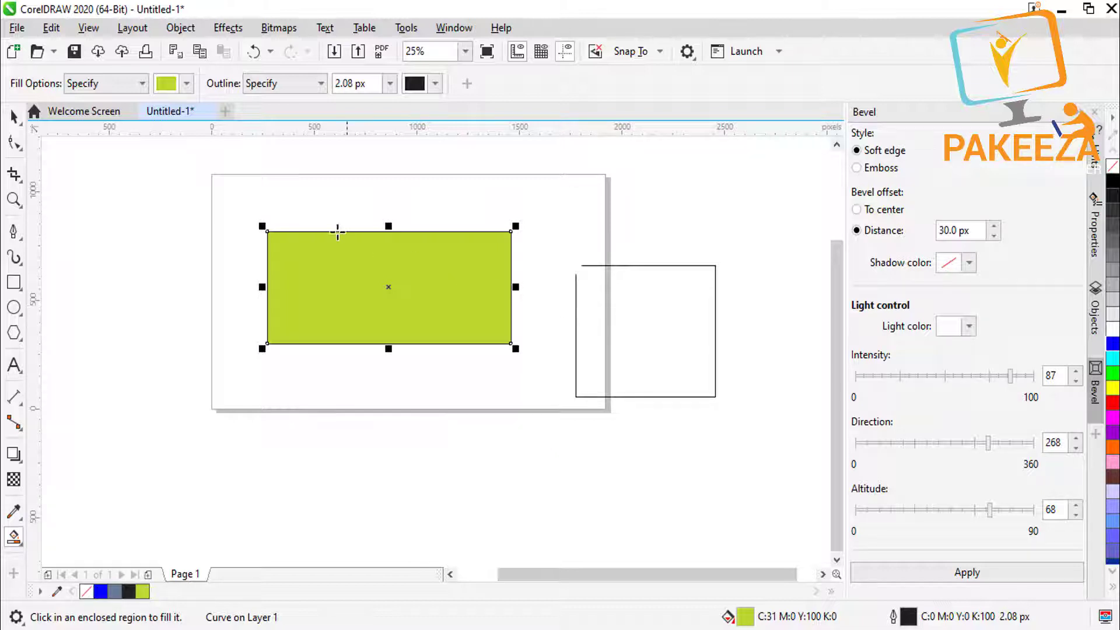
{"action": "left_click", "coordinate": [186, 84]}
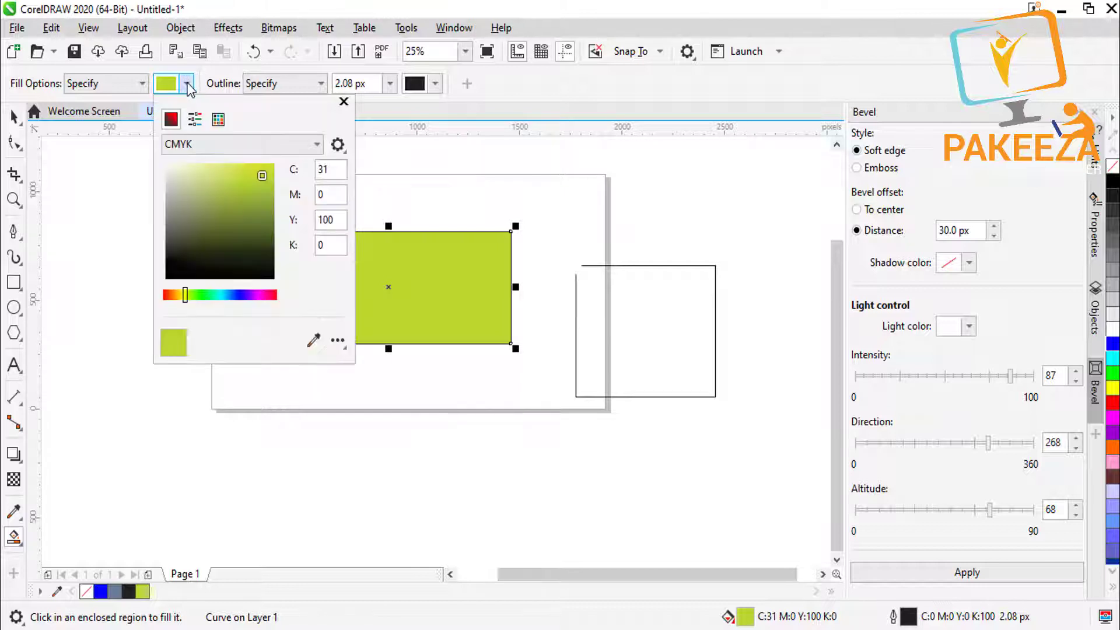
{"action": "left_click", "coordinate": [239, 222]}
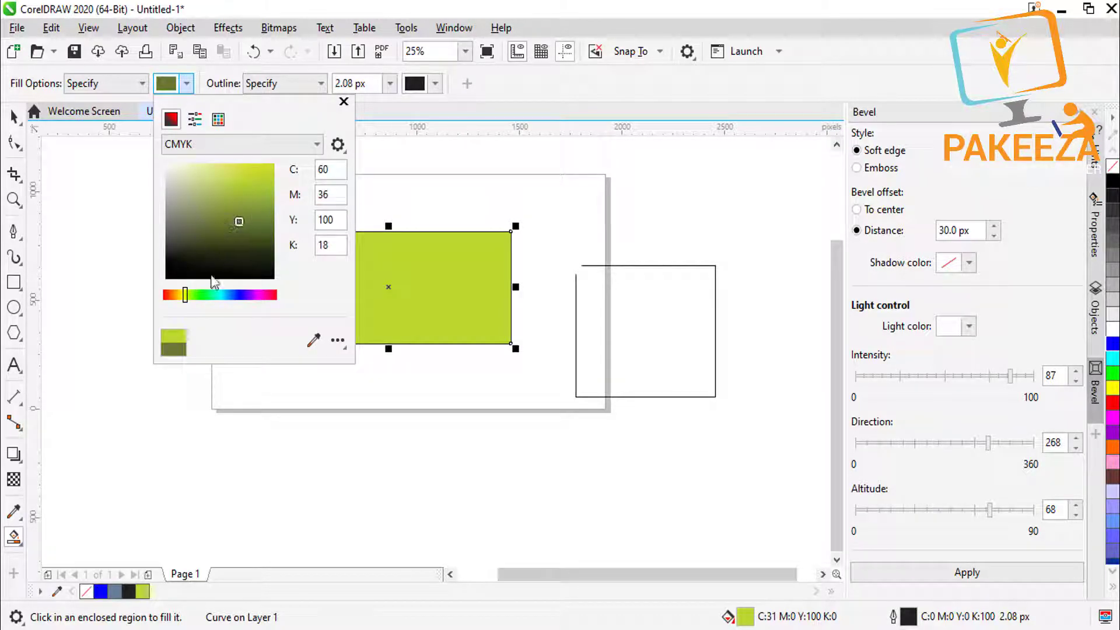
{"action": "left_click", "coordinate": [274, 295]}
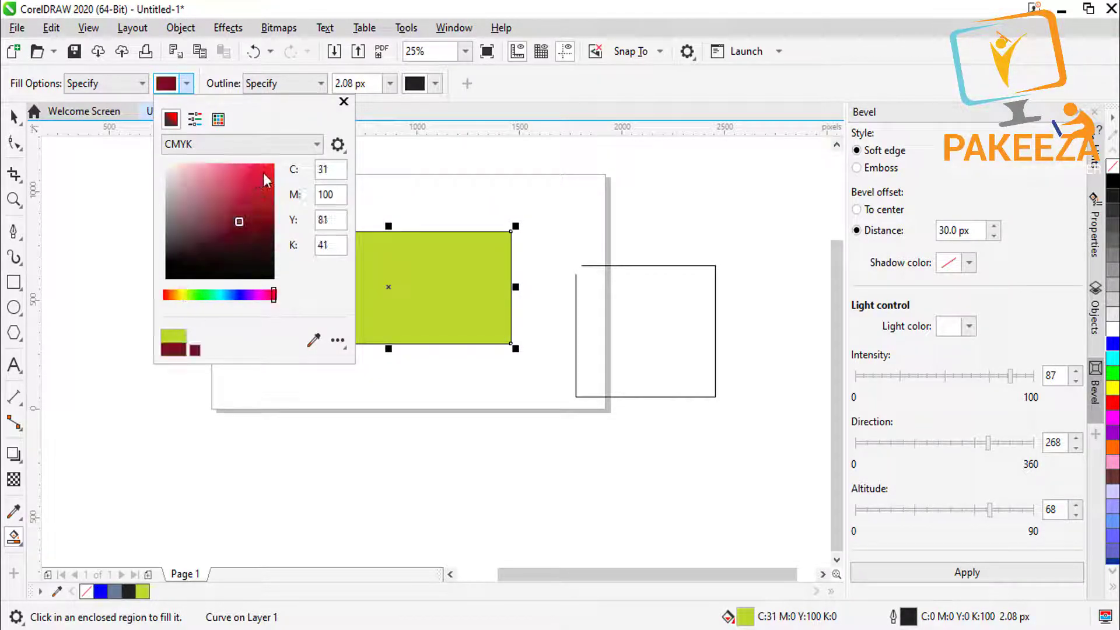
{"action": "left_click", "coordinate": [262, 172]}
{"action": "left_click", "coordinate": [418, 275]}
{"action": "left_click", "coordinate": [418, 276]}
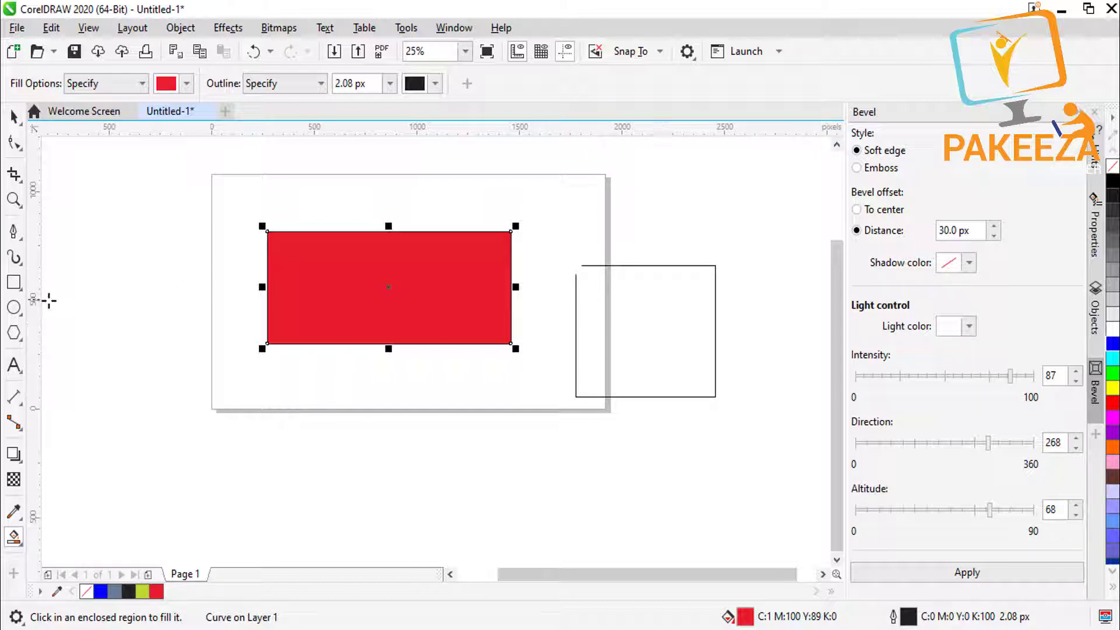
- Close the gap in the open path's upper-left corner with a short Pen segment and Smart Fill the enclosed area red
{"action": "left_click", "coordinate": [14, 232]}
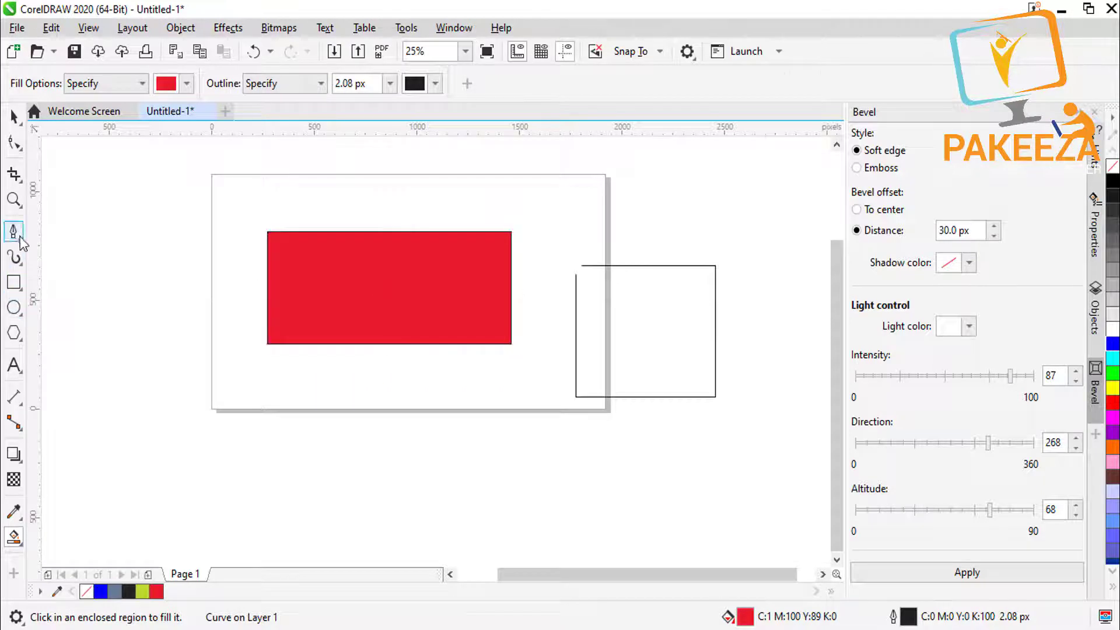
{"action": "left_click", "coordinate": [576, 274]}
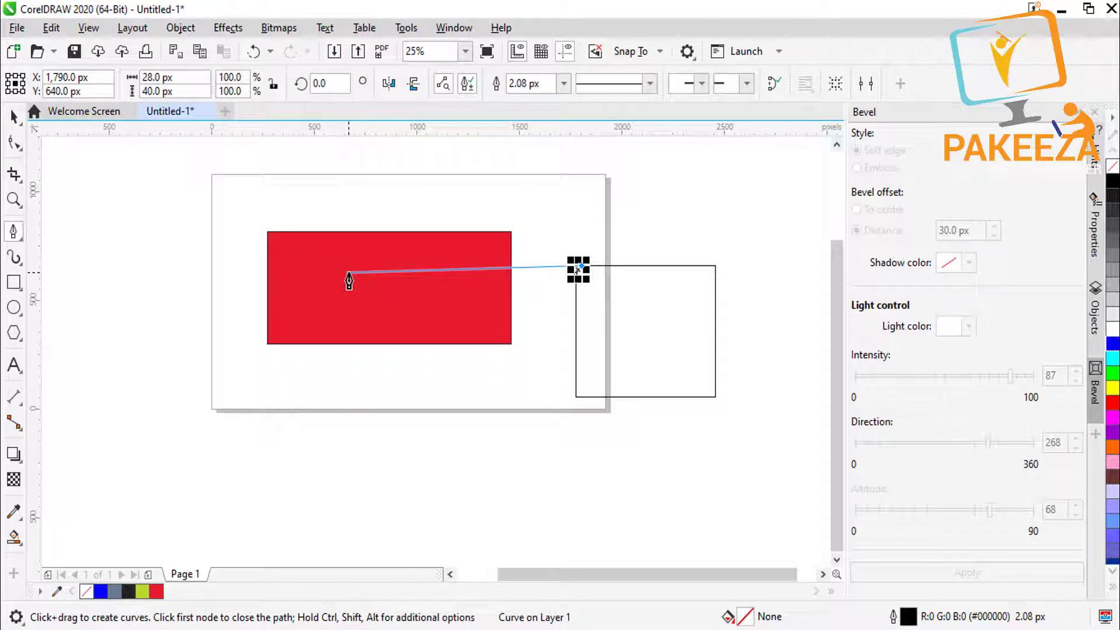
{"action": "key", "text": "Escape"}
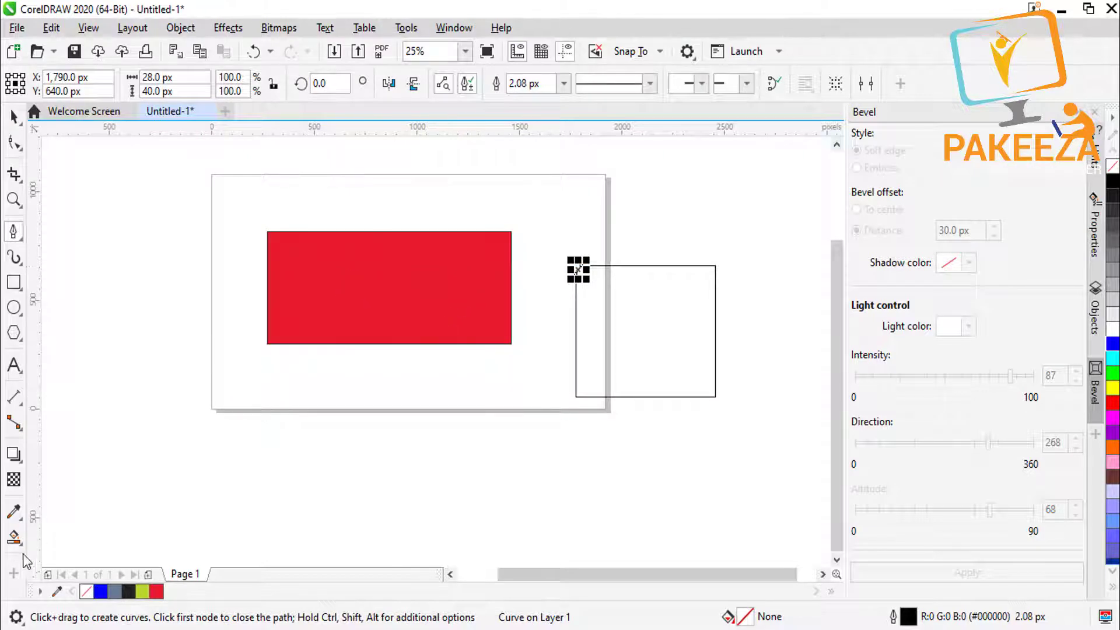
{"action": "left_click", "coordinate": [13, 535]}
{"action": "left_click", "coordinate": [616, 324]}
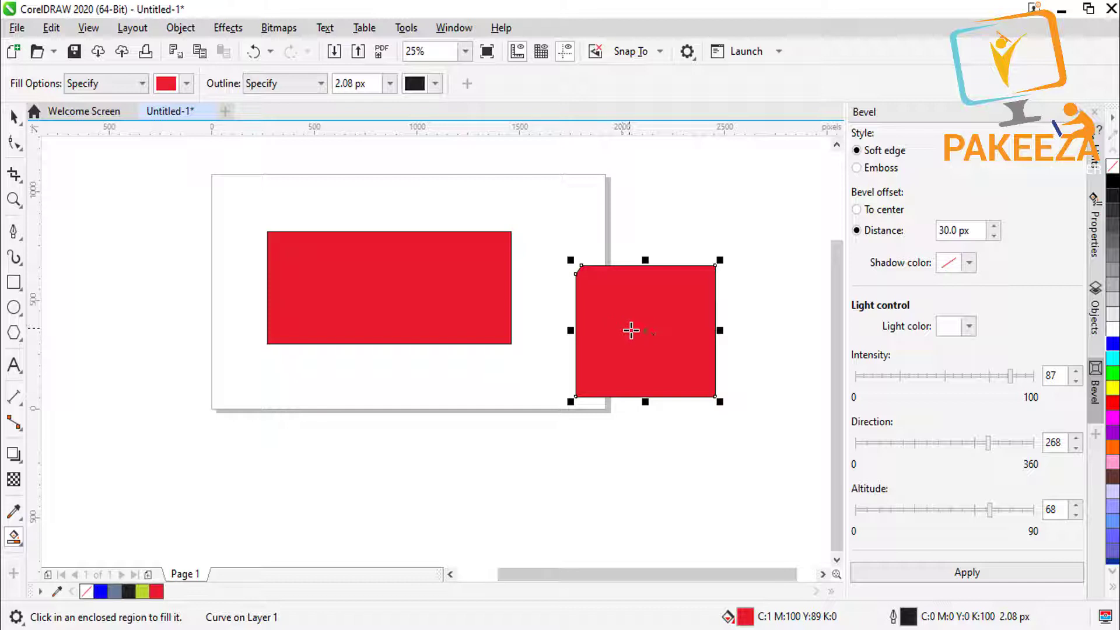
- Delete all objects from the drawing
{"action": "left_click_drag", "start_coordinate": [690, 583], "coordinate": [697, 583]}
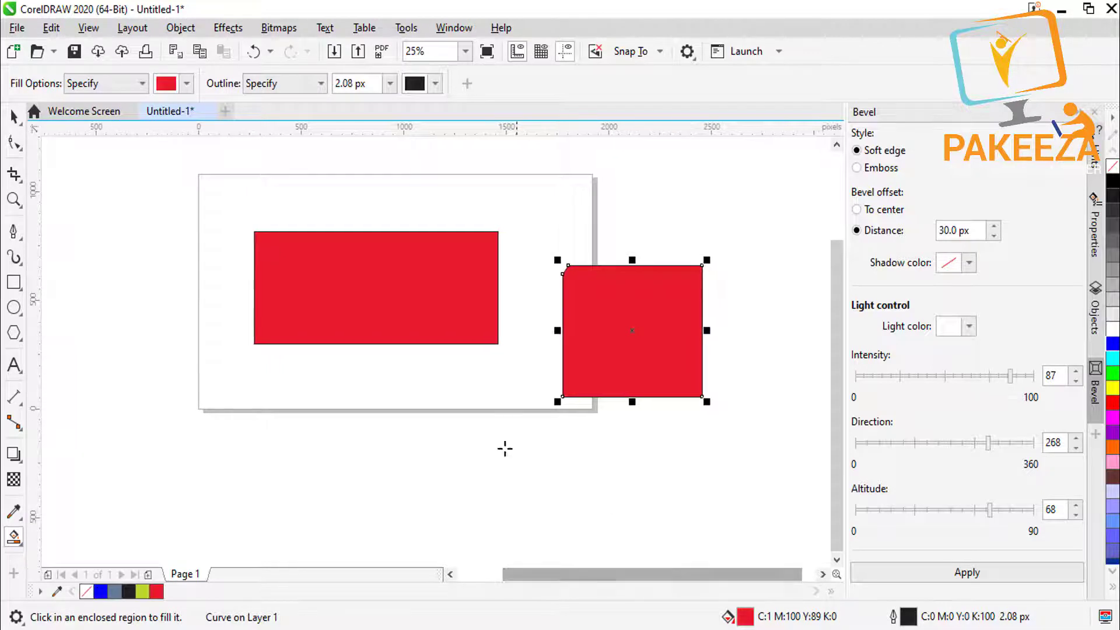
{"action": "key", "text": "ctrl+a"}
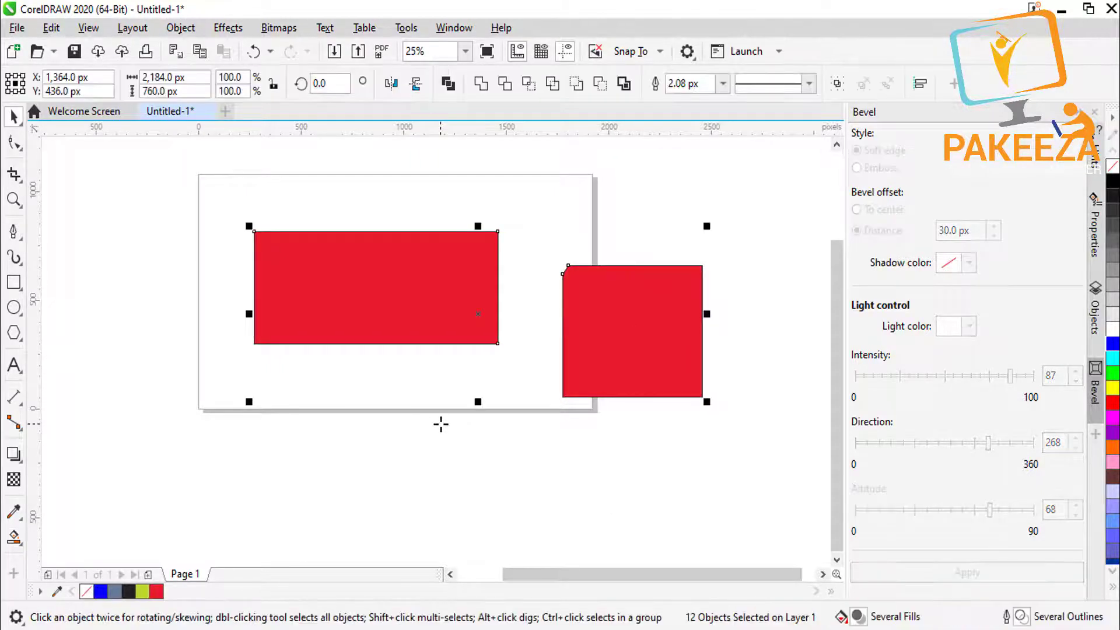
{"action": "key", "text": "Delete"}
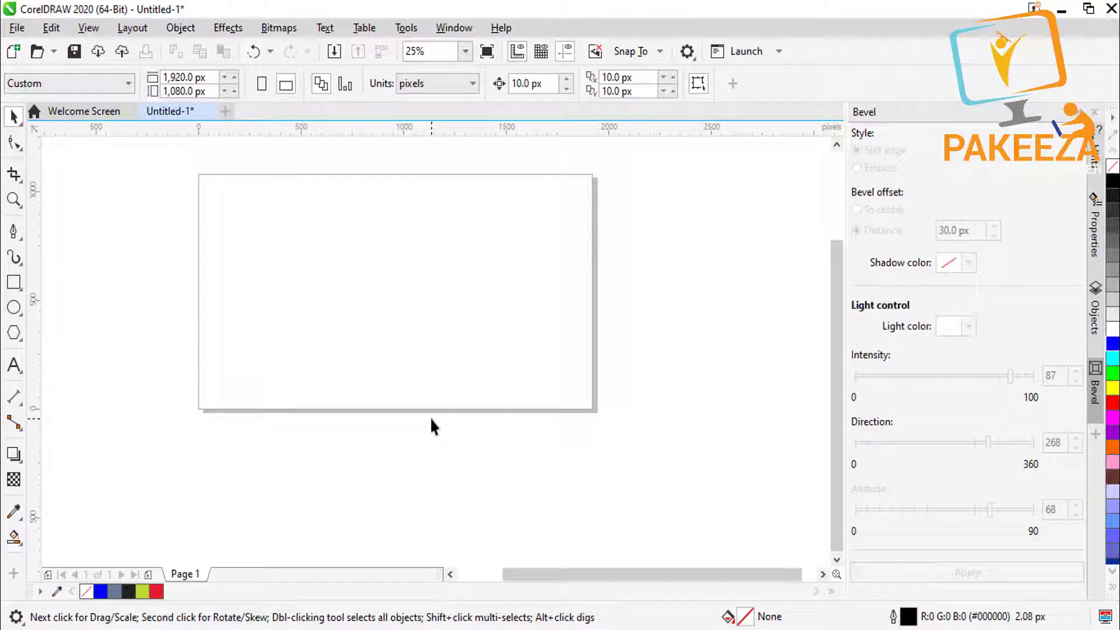
- Draw a new rectangle about 1468 by 696 px in the lower part of the page
{"action": "key", "text": "m"}
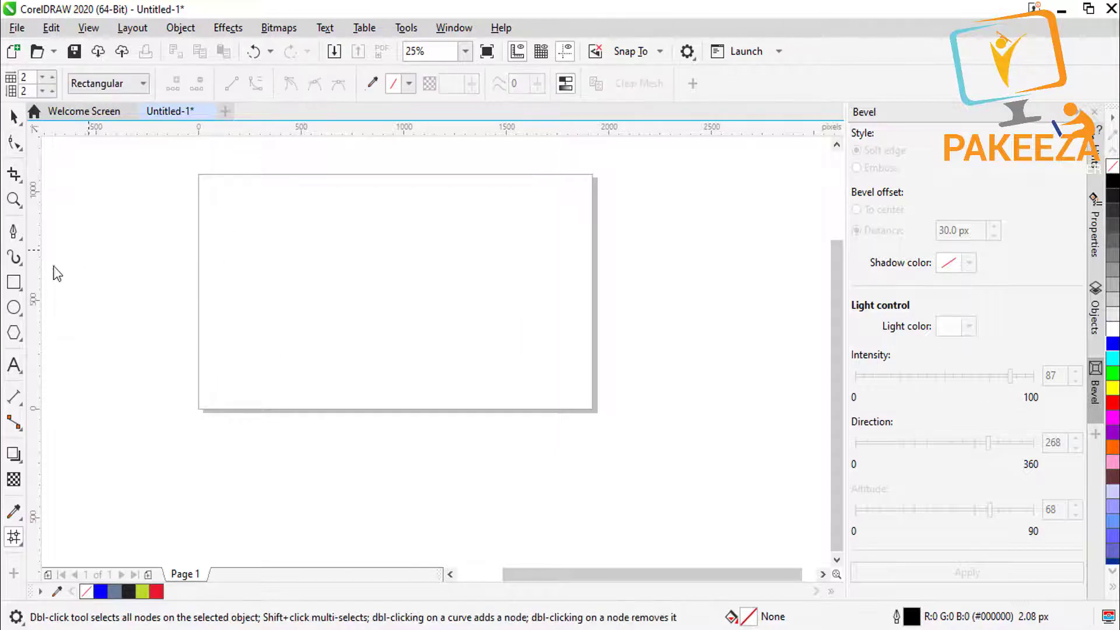
{"action": "left_click", "coordinate": [16, 285]}
{"action": "mouse_move", "coordinate": [261, 247]}
{"action": "left_mouse_down"}
{"action": "mouse_move", "coordinate": [550, 375]}
{"action": "mouse_move", "coordinate": [657, 447]}
{"action": "mouse_move", "coordinate": [562, 399]}
{"action": "left_mouse_up"}
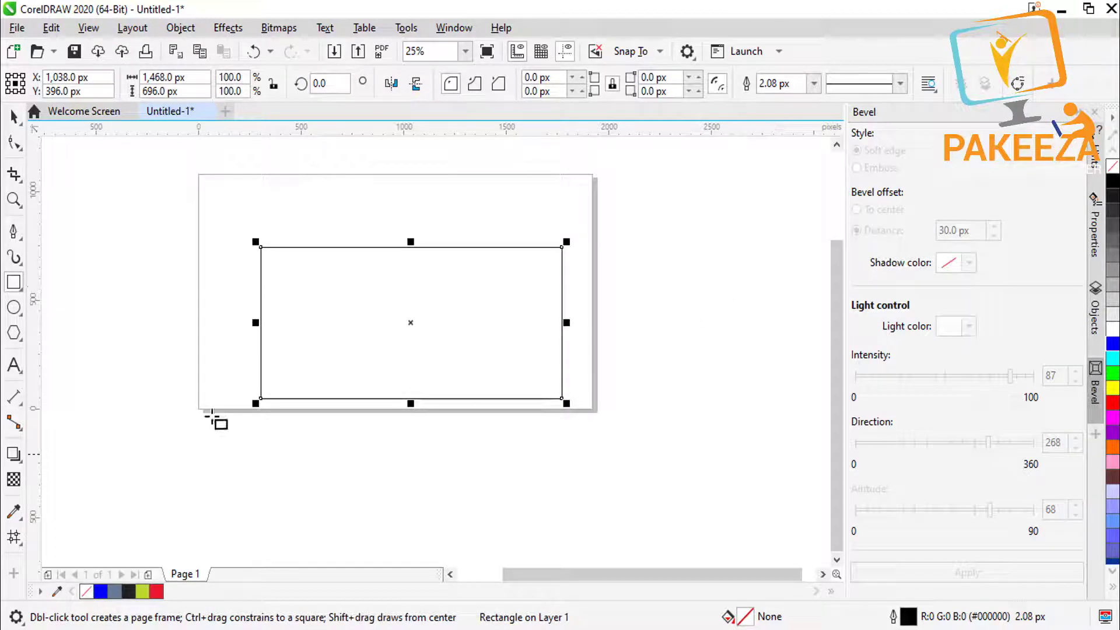
{"action": "left_click_drag", "start_coordinate": [368, 320], "coordinate": [368, 320]}
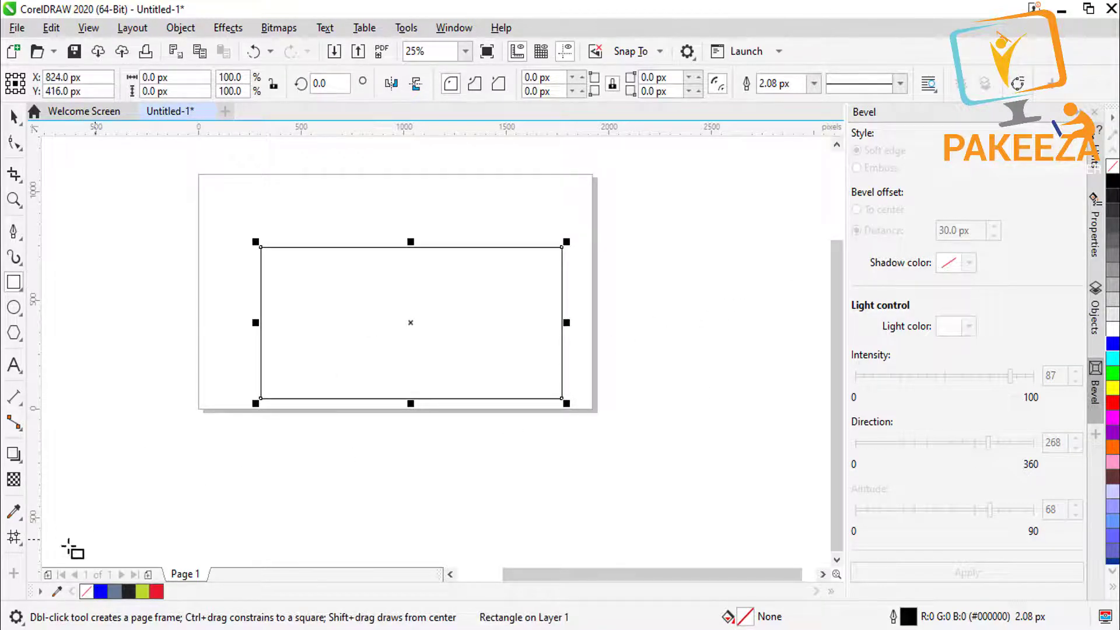
- Apply the red Smart Fill colour C1 M100 Y89 K0 to the new rectangle
{"action": "left_click", "coordinate": [14, 537]}
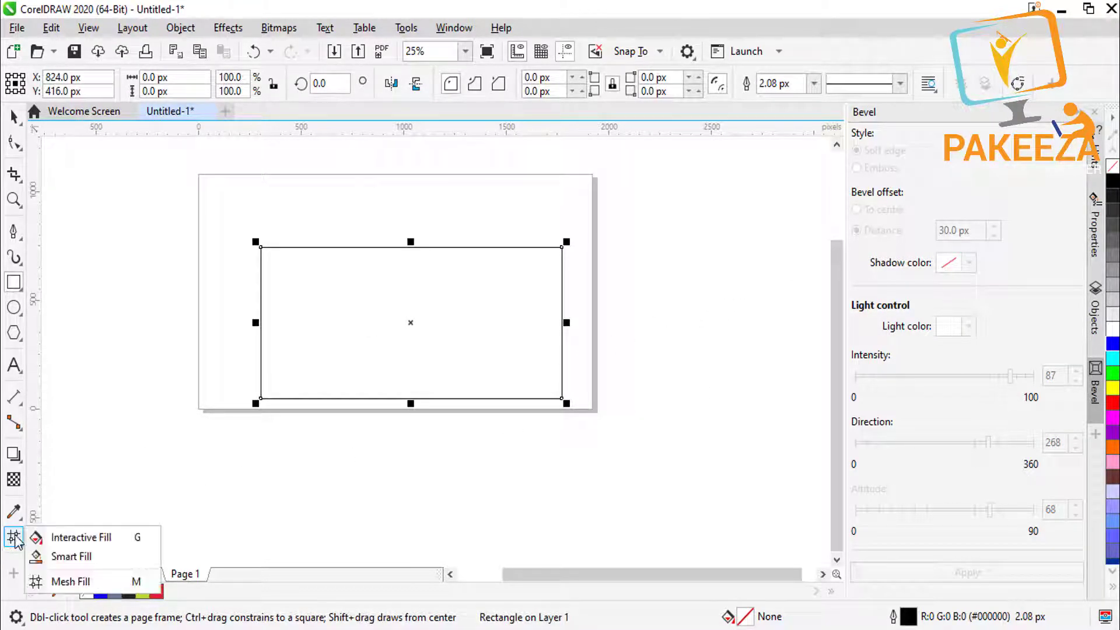
{"action": "left_click", "coordinate": [55, 555]}
{"action": "left_click", "coordinate": [369, 298]}
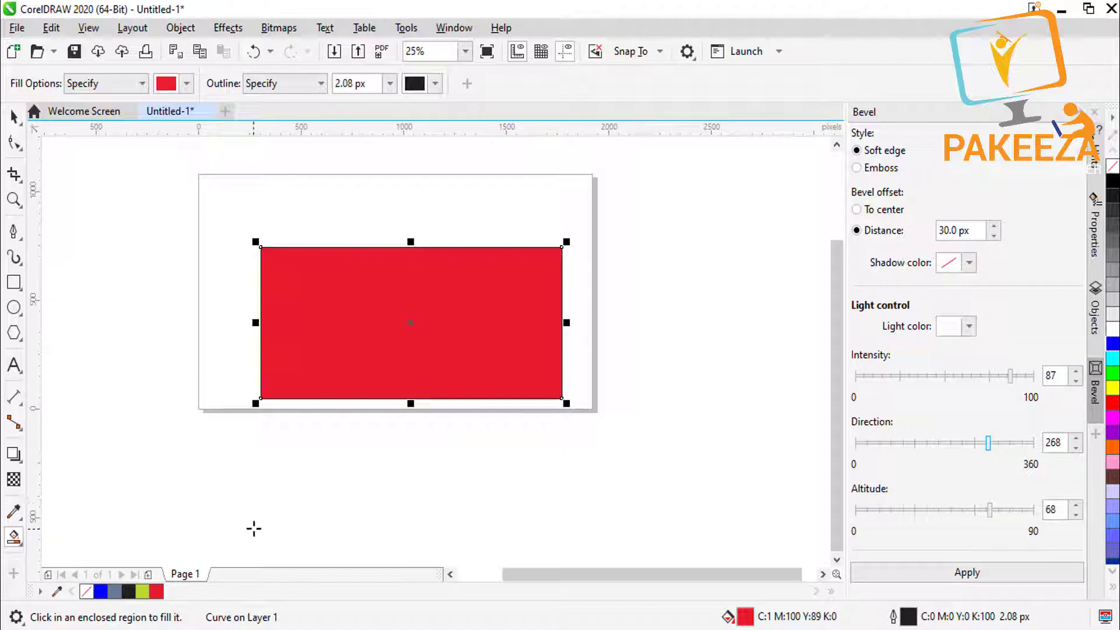
- Select the red rectangle and remove its fill, keeping only the outline
{"action": "left_click", "coordinate": [22, 239]}
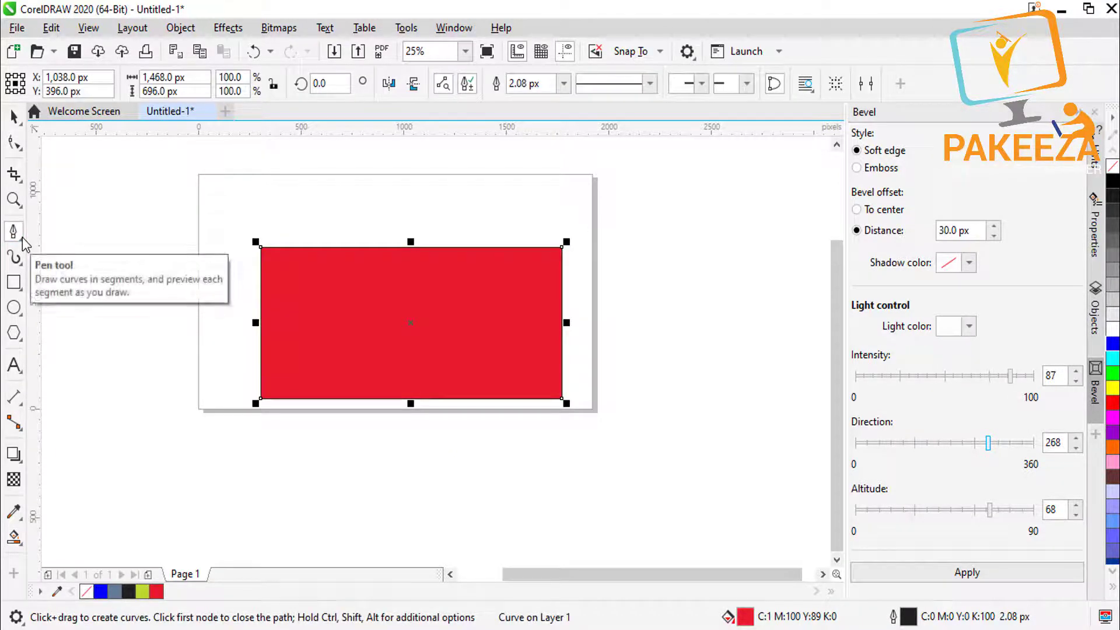
{"action": "left_click", "coordinate": [13, 116]}
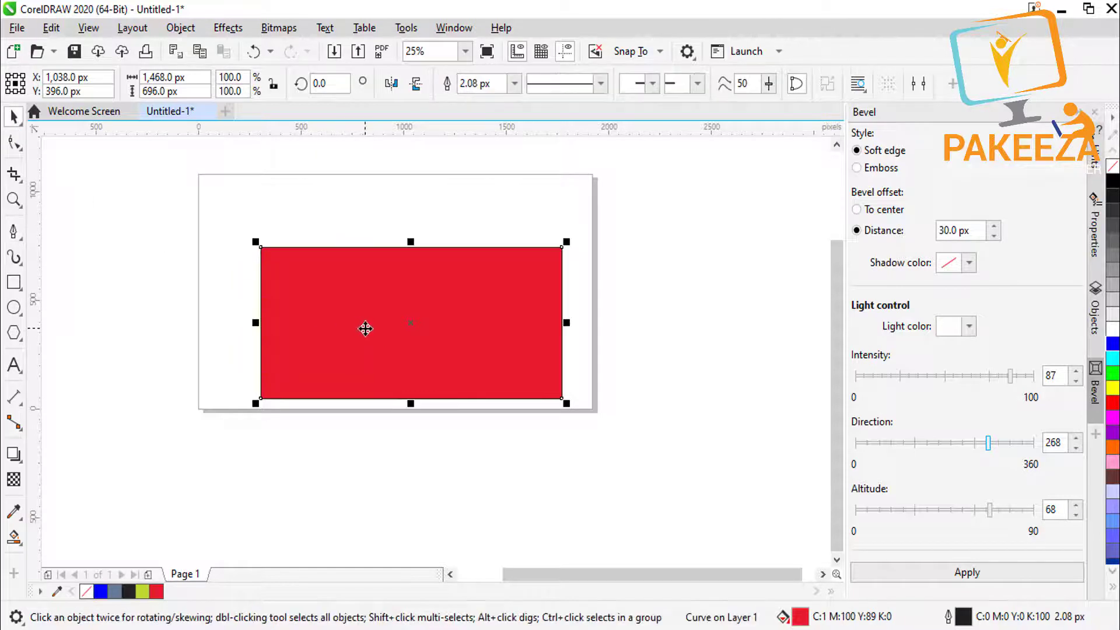
{"action": "left_click", "coordinate": [365, 328]}
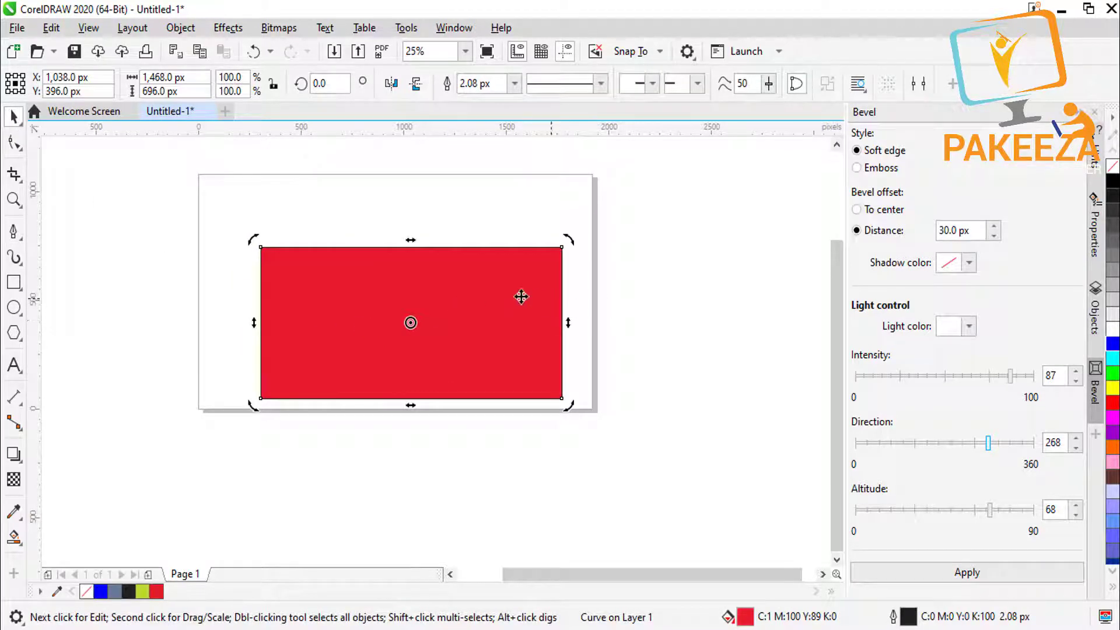
{"action": "left_click", "coordinate": [1111, 171]}
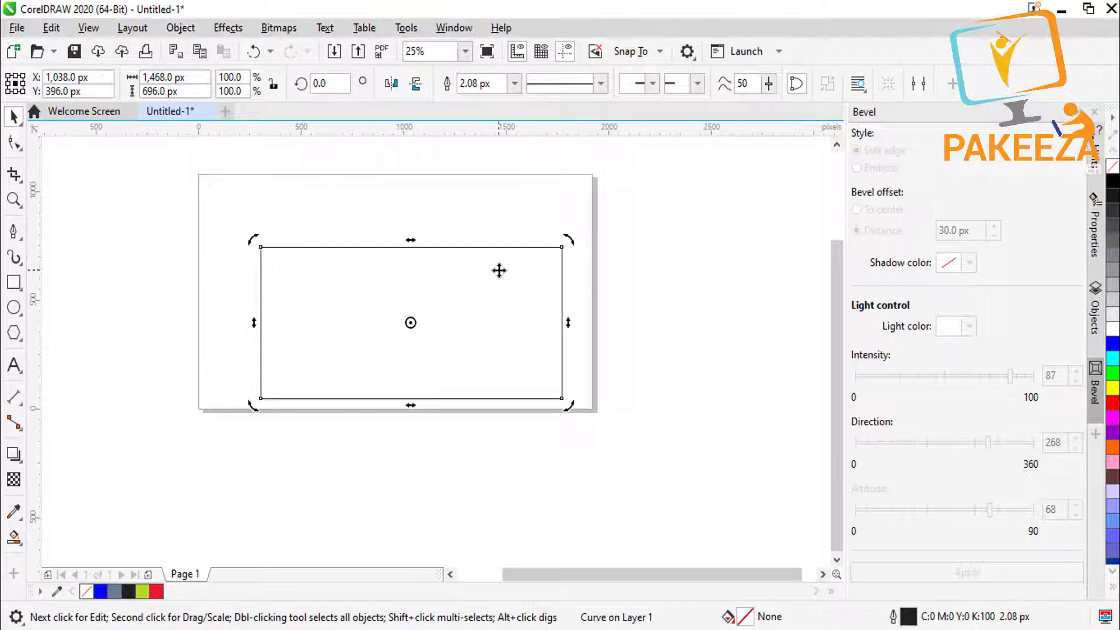
- Create two copies of the rectangle rotated around its centre, at about 339.8° and 38.3°
{"action": "left_click_drag", "start_coordinate": [566, 239], "coordinate": [586, 303]}
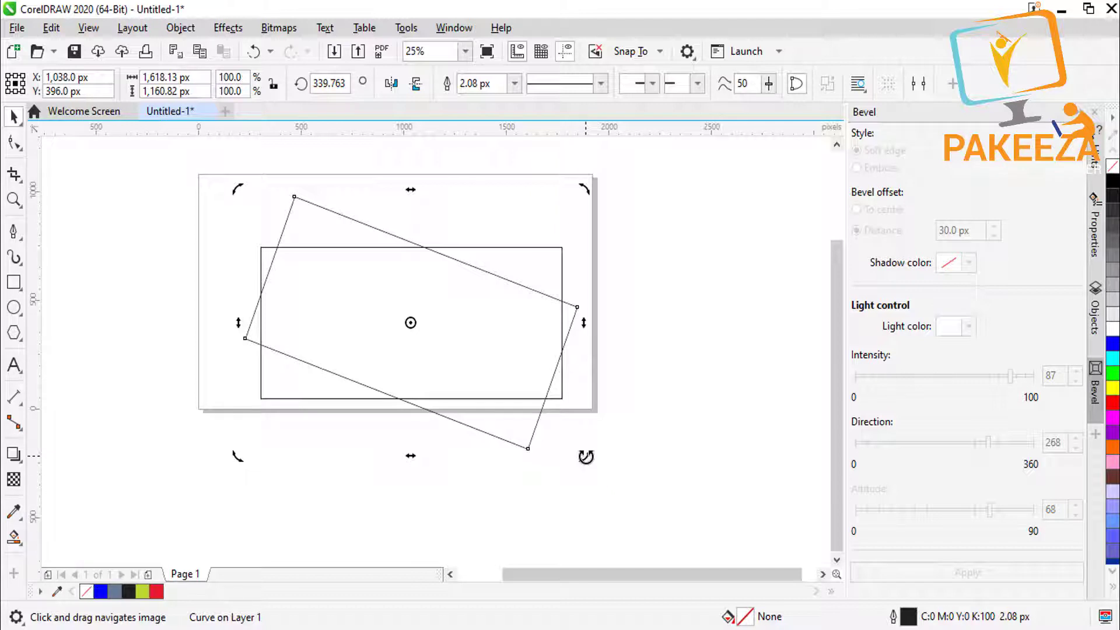
{"action": "left_click_drag", "start_coordinate": [586, 457], "coordinate": [488, 486]}
{"action": "key", "text": "Escape"}
{"action": "left_click_drag", "start_coordinate": [582, 455], "coordinate": [466, 498]}
{"action": "left_click_drag", "start_coordinate": [585, 188], "coordinate": [421, 179]}
{"action": "left_click", "coordinate": [661, 290]}
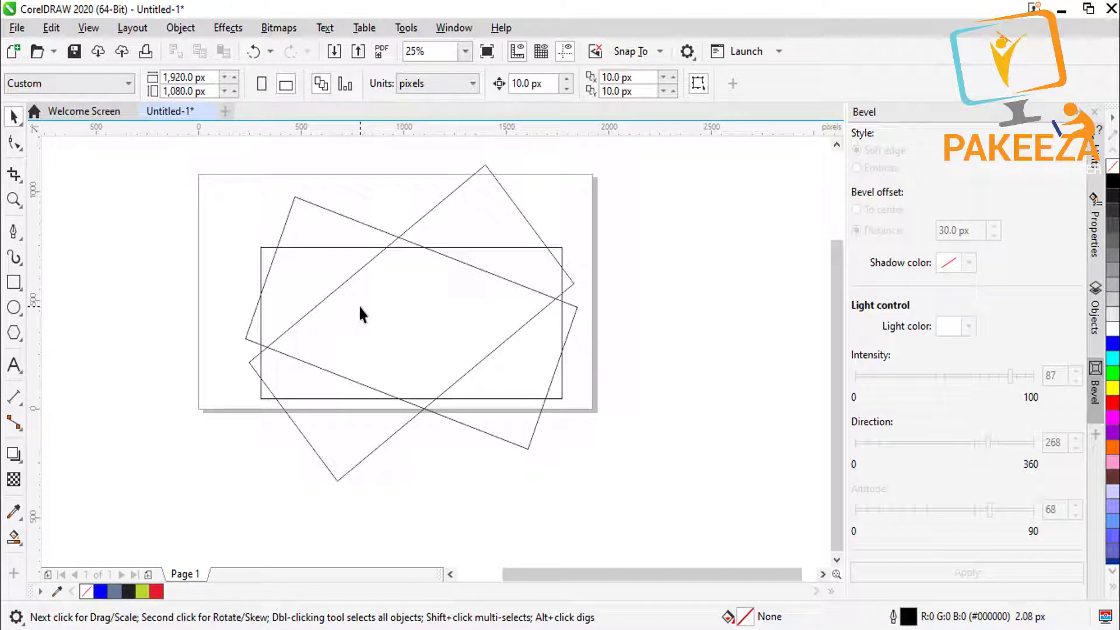
- Fill the 38.3° rectangle red #FF0000, the unrotated one yellow #FFFF00 and the 339.8° one purple #9900CC
{"action": "left_click", "coordinate": [484, 166]}
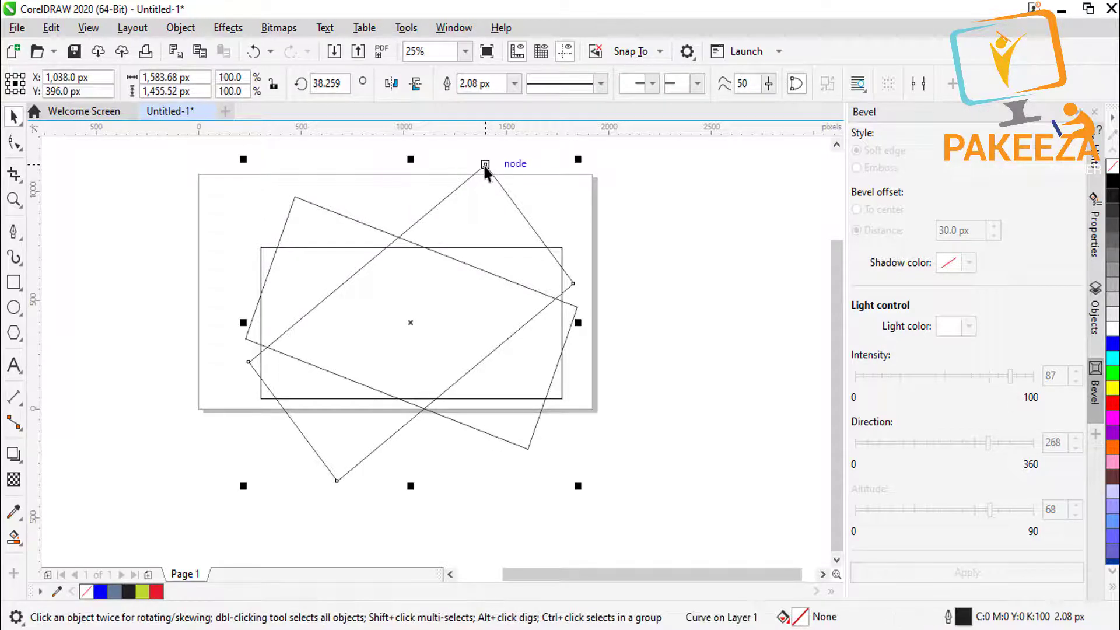
{"action": "left_click", "coordinate": [1112, 182]}
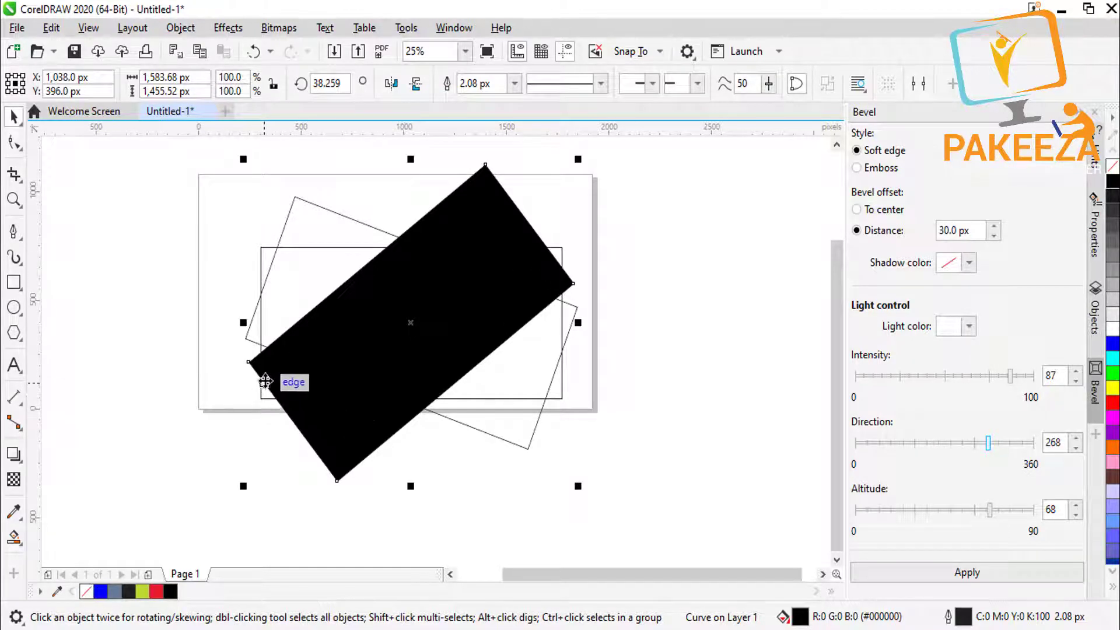
{"action": "left_click", "coordinate": [1114, 407]}
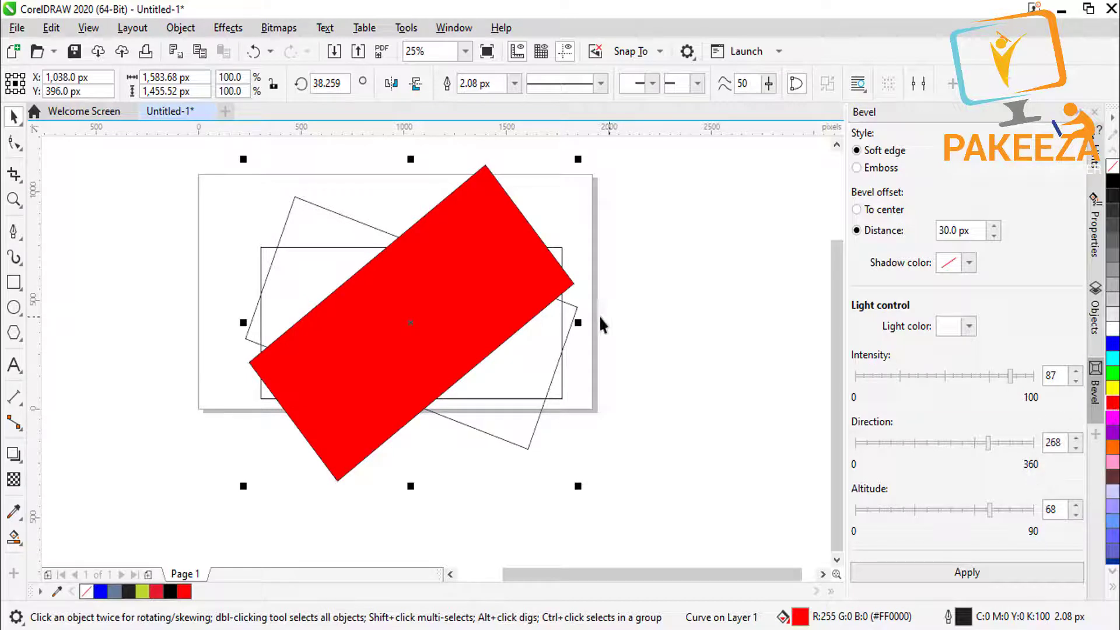
{"action": "left_click", "coordinate": [560, 396]}
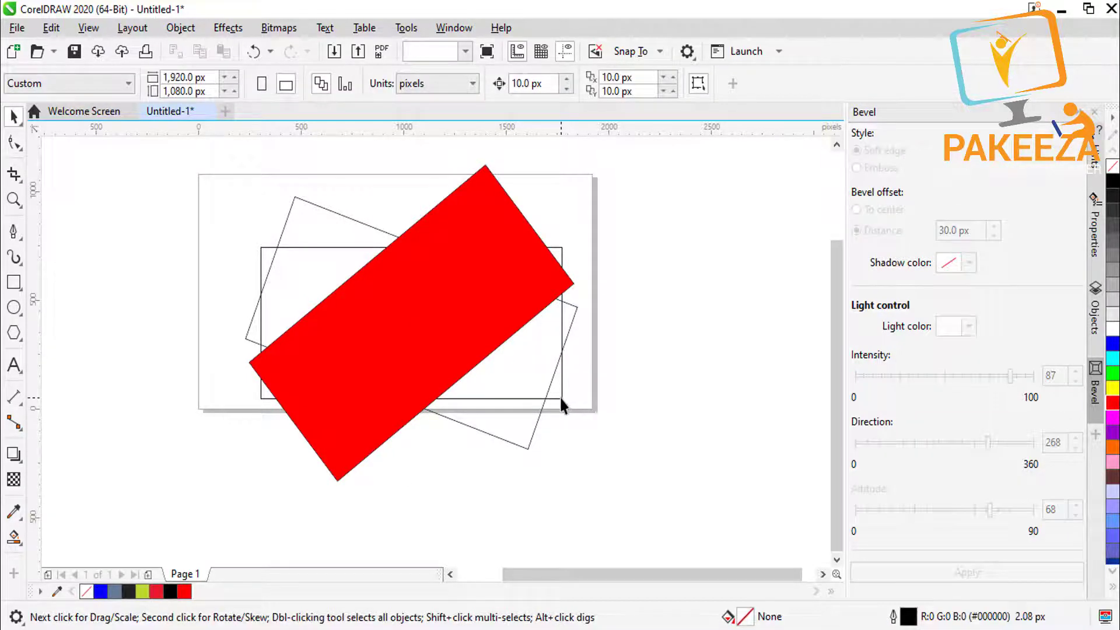
{"action": "left_click", "coordinate": [1113, 387]}
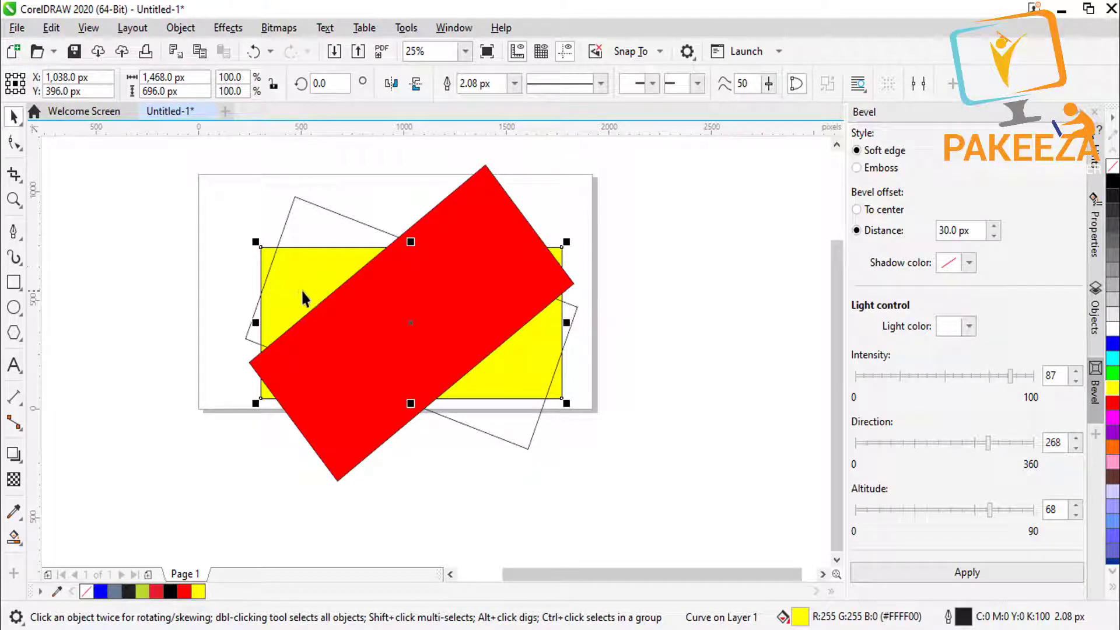
{"action": "left_click", "coordinate": [295, 196]}
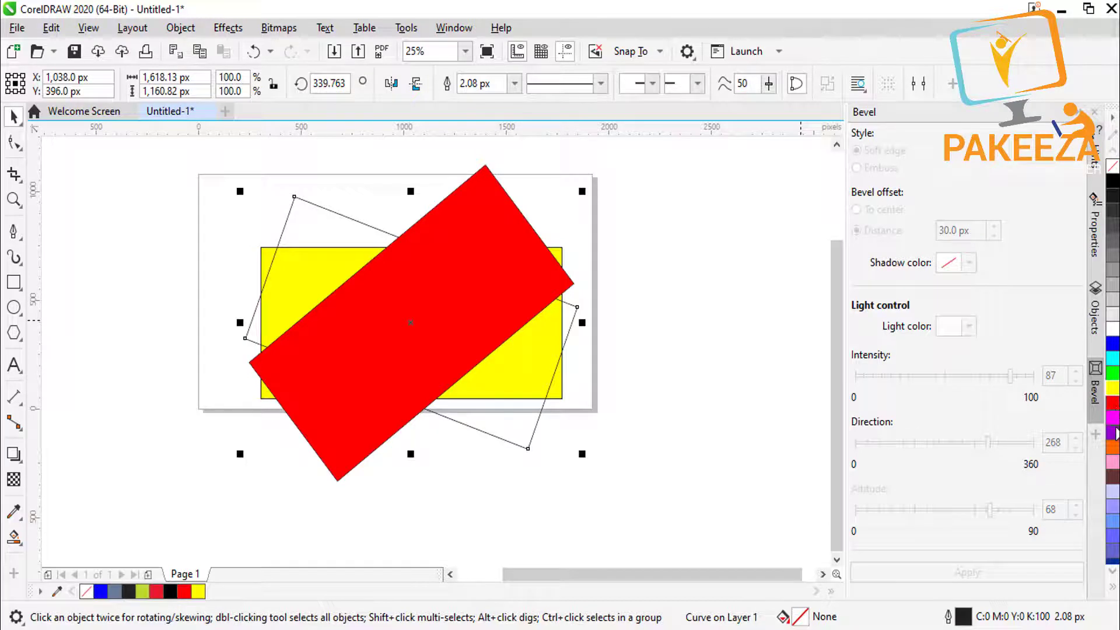
{"action": "left_click", "coordinate": [1112, 435]}
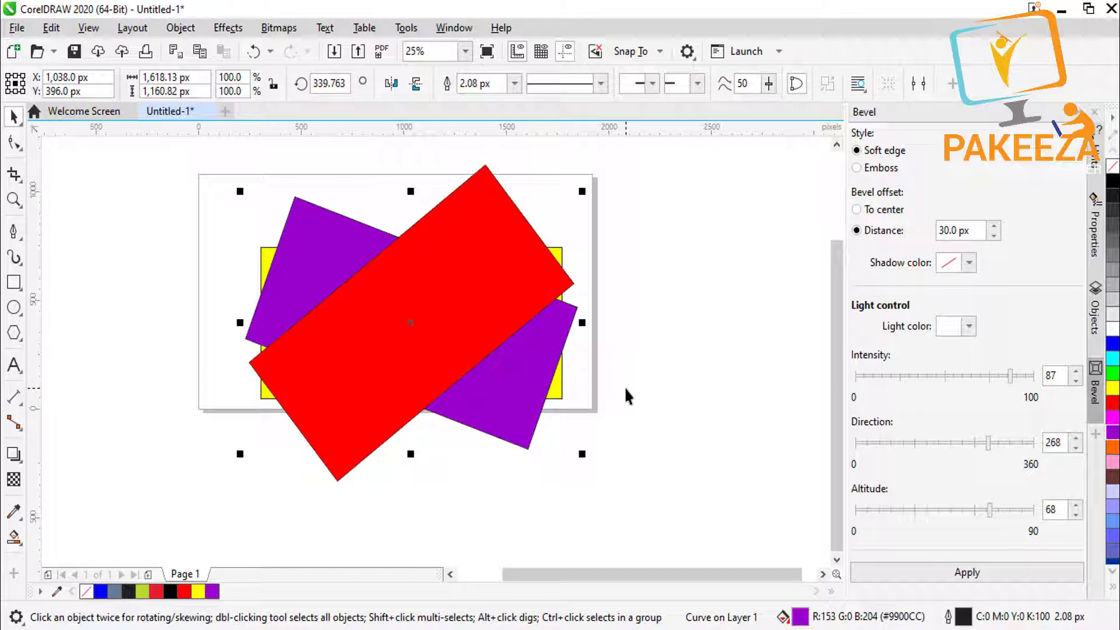
- Remove the fill from all the overlapping rectangles at once and deselect them
{"action": "left_click_drag", "start_coordinate": [179, 153], "coordinate": [719, 496]}
{"action": "left_click", "coordinate": [1113, 168]}
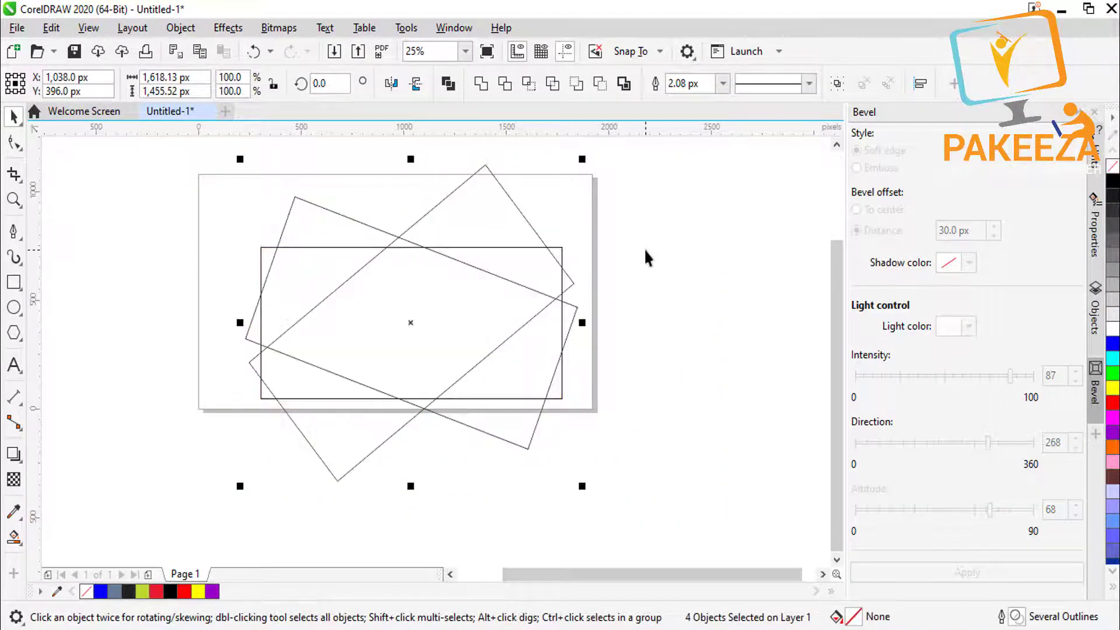
{"action": "left_click", "coordinate": [644, 250]}
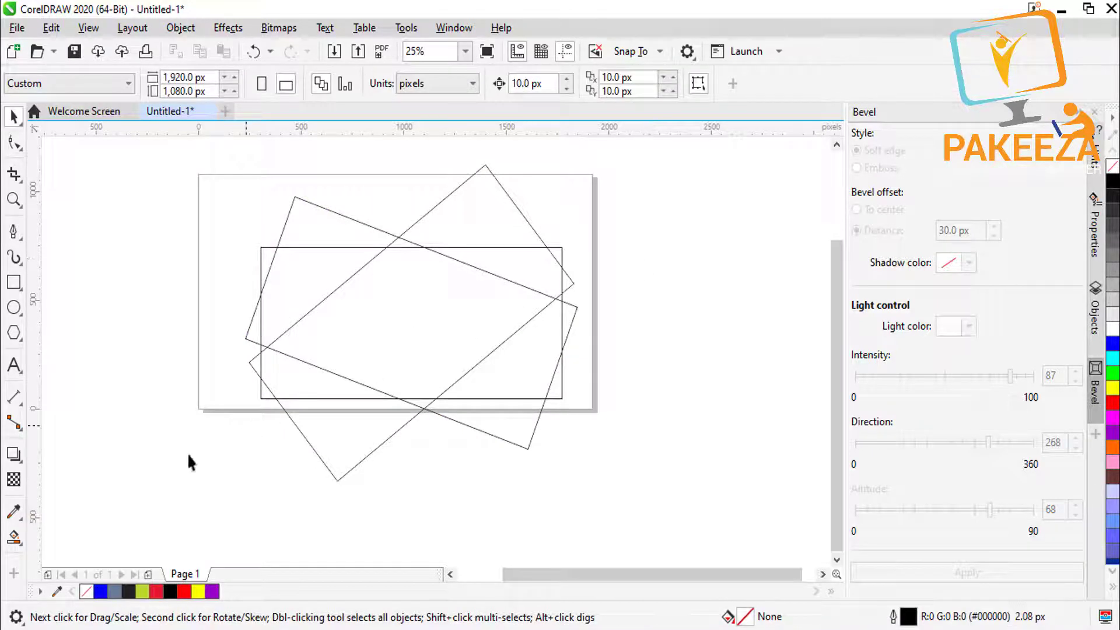
- Smart Fill the four large outer corner regions above and below the unrotated rectangle with red C1 M100 Y89 K0
{"action": "left_click", "coordinate": [18, 541]}
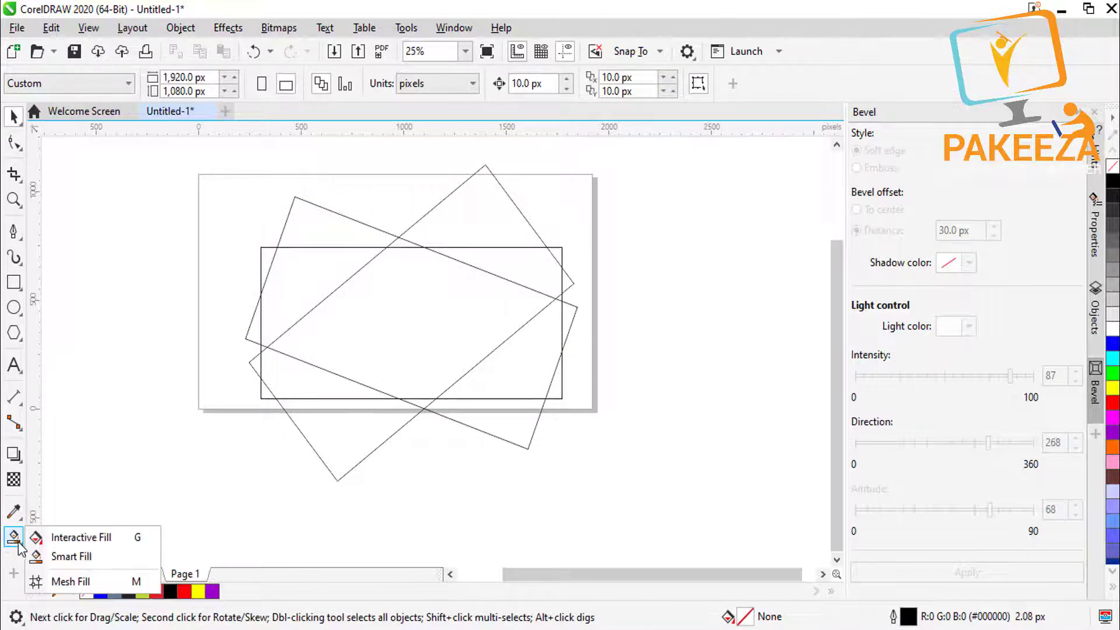
{"action": "left_click", "coordinate": [73, 557]}
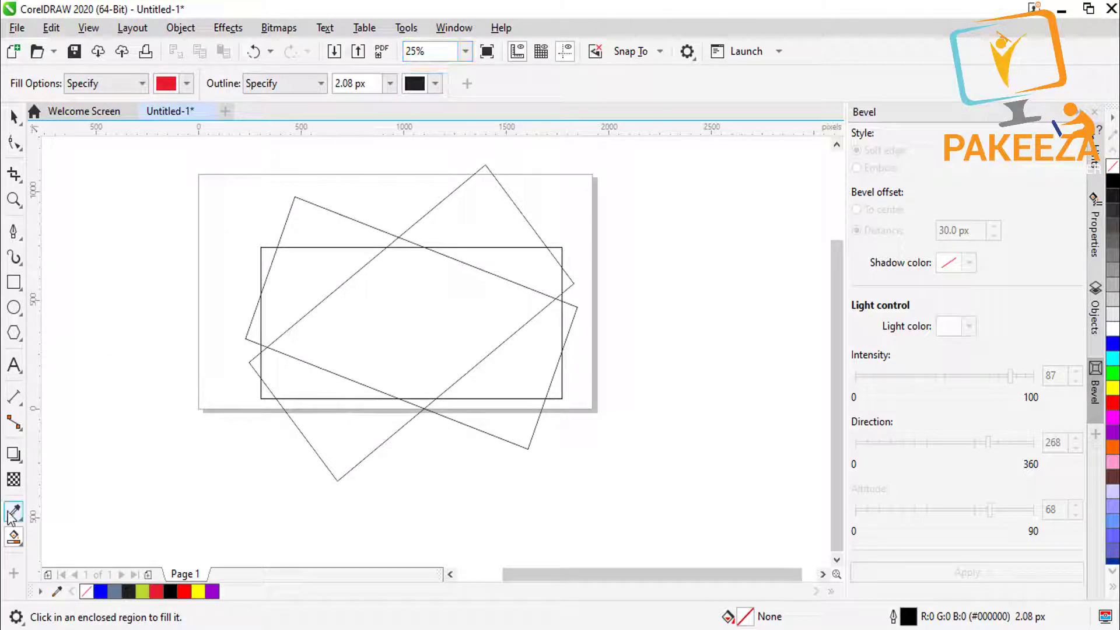
{"action": "key", "text": "z"}
{"action": "left_click_drag", "start_coordinate": [183, 155], "coordinate": [665, 506]}
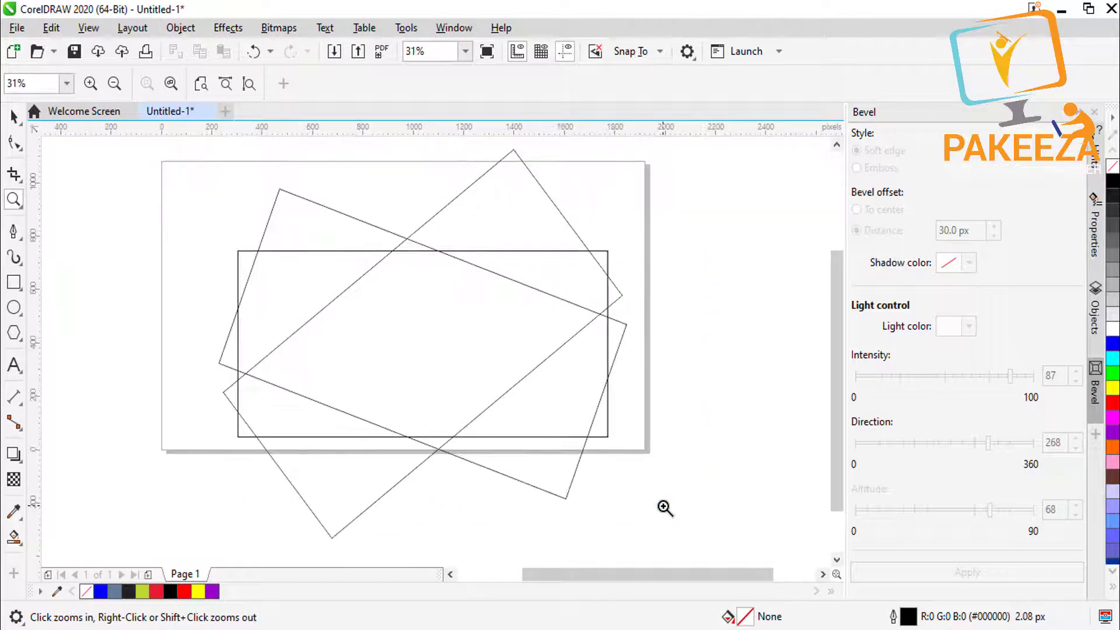
{"action": "left_click", "coordinate": [14, 537]}
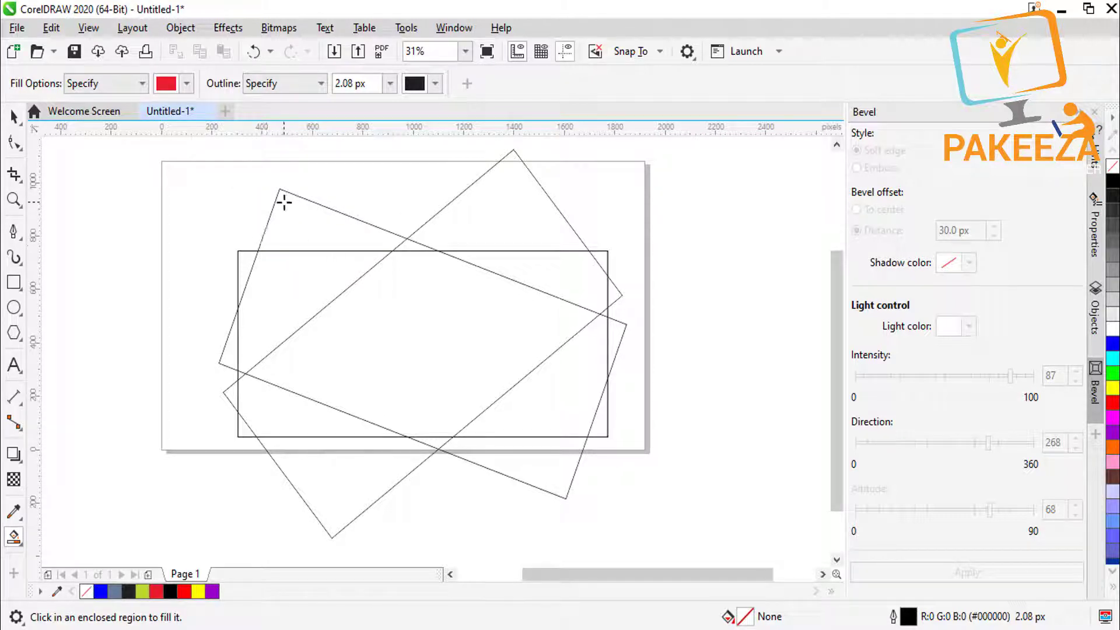
{"action": "left_click", "coordinate": [300, 230]}
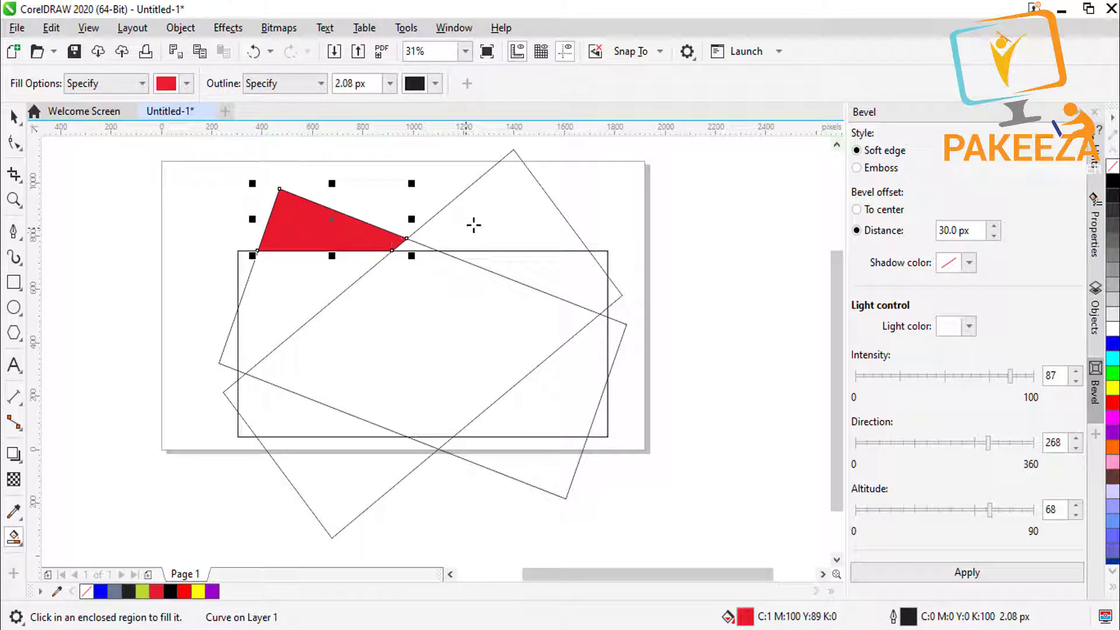
{"action": "left_click", "coordinate": [497, 210]}
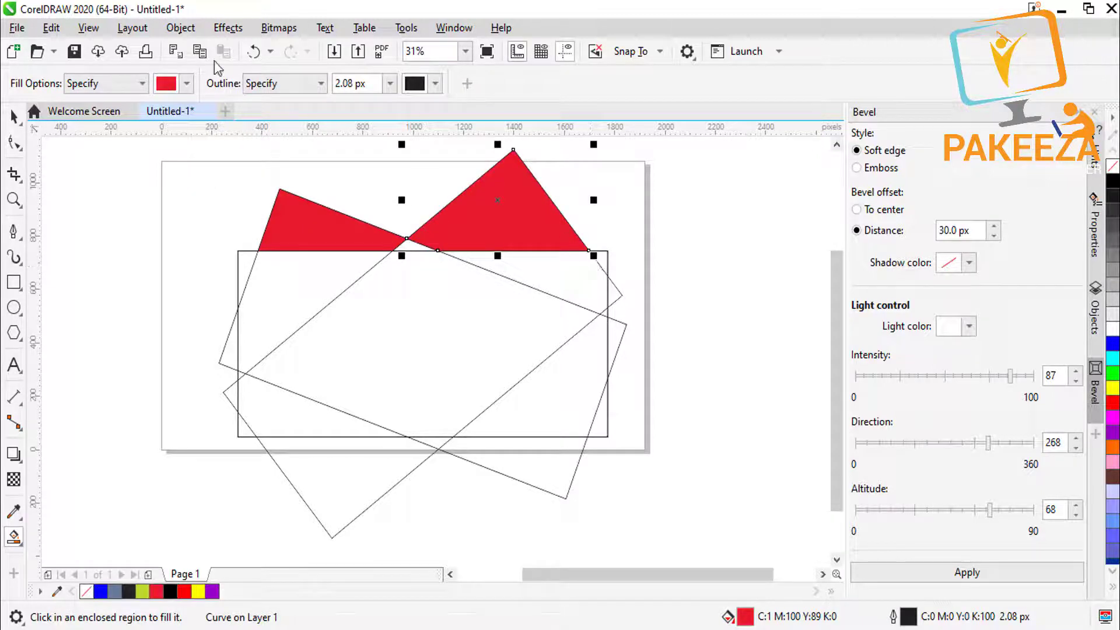
{"action": "left_click", "coordinate": [323, 474]}
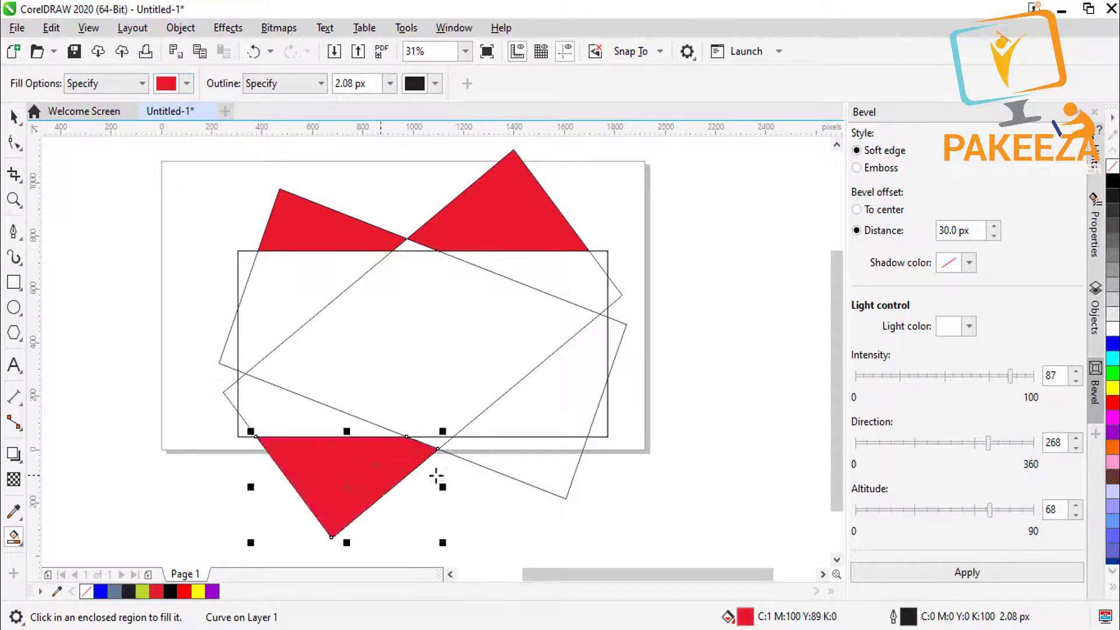
{"action": "left_click", "coordinate": [545, 465]}
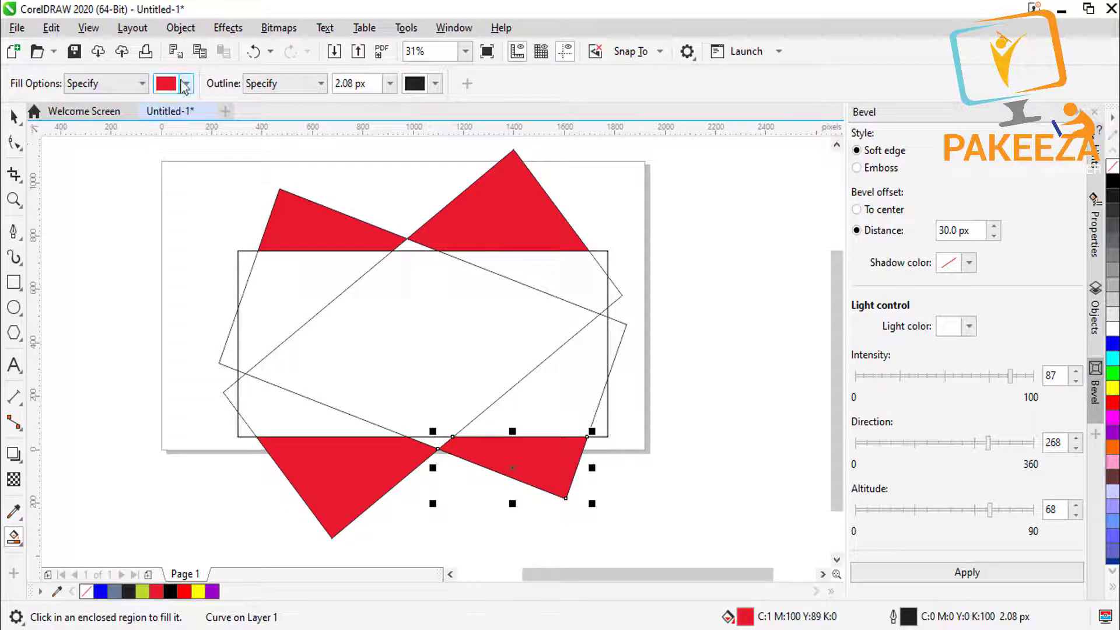
- Smart Fill the small top triangle, the four small regions along the right edge and the central area with yellow-green C23 M0 Y100 K0
{"action": "left_click", "coordinate": [187, 84]}
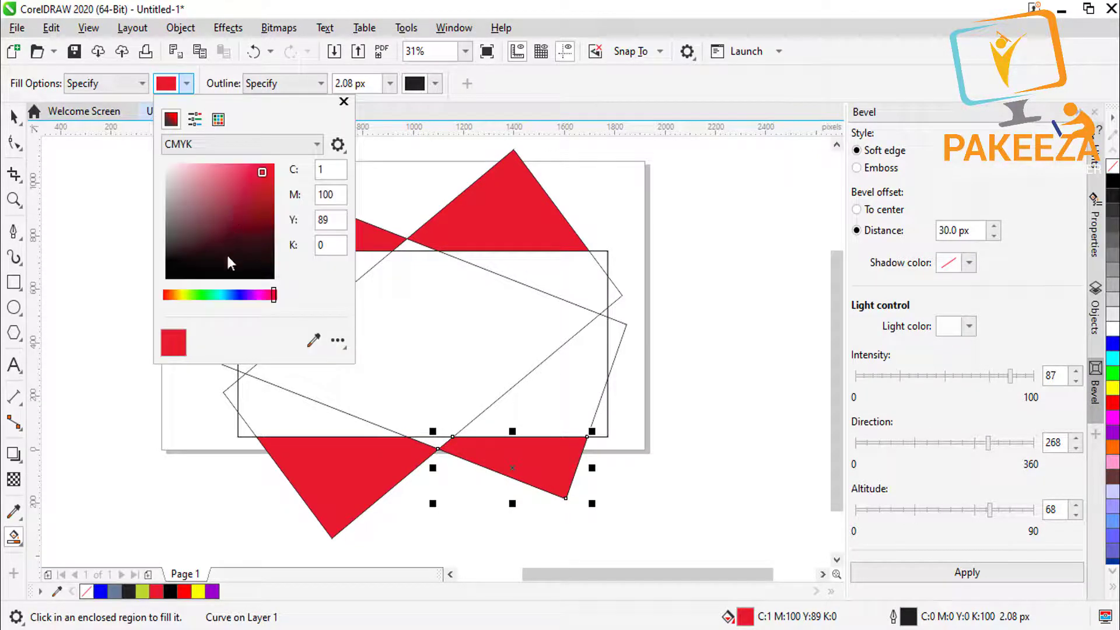
{"action": "left_click", "coordinate": [183, 295]}
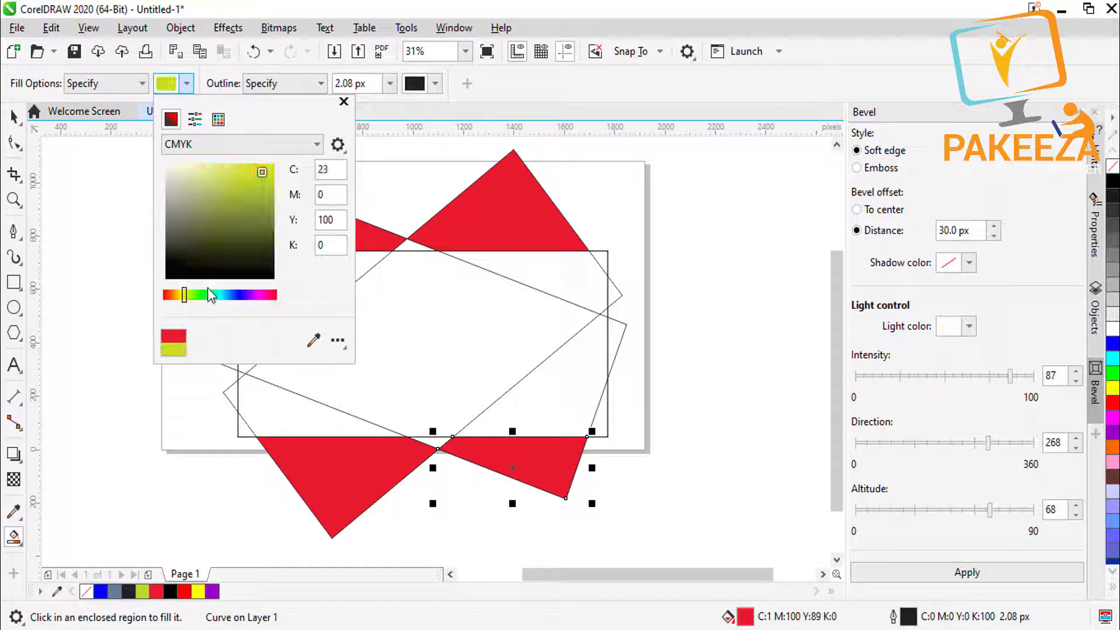
{"action": "left_click", "coordinate": [344, 101]}
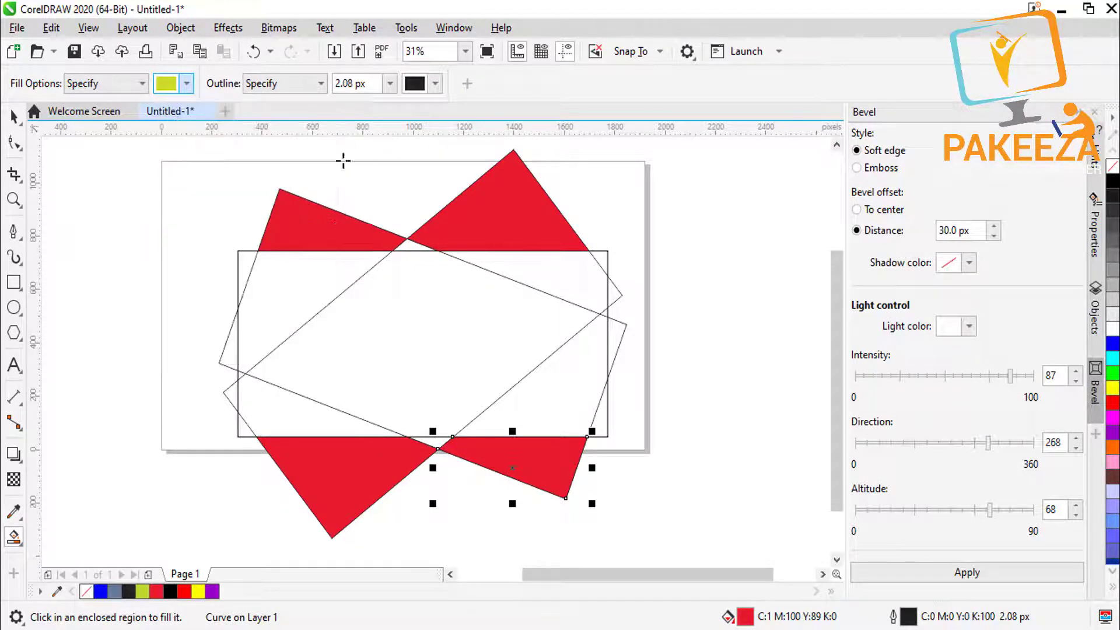
{"action": "left_click", "coordinate": [415, 253]}
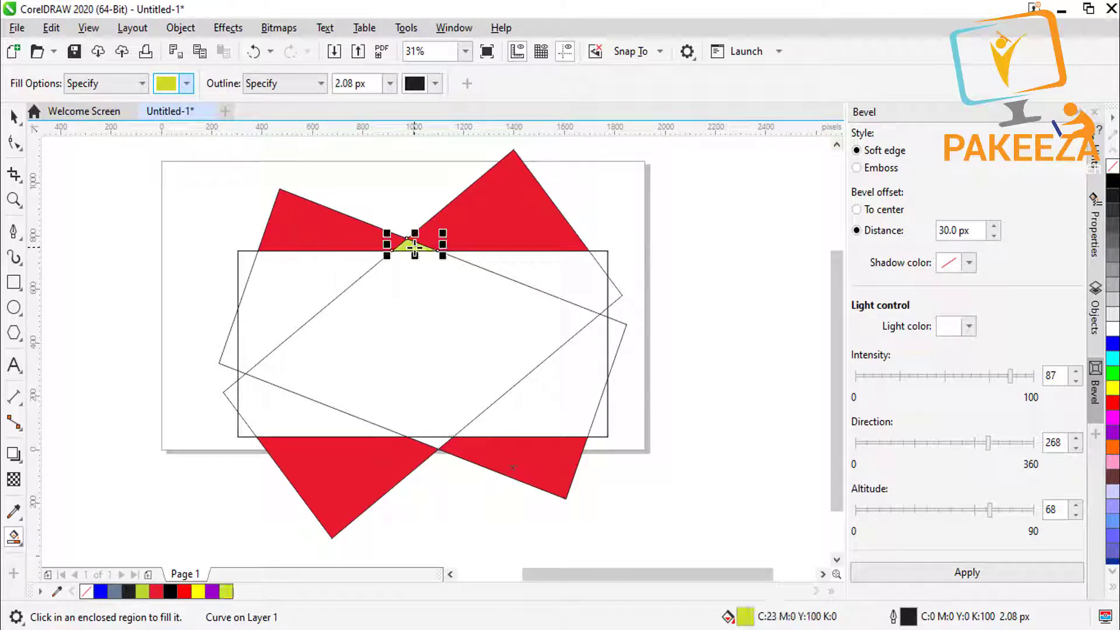
{"action": "left_click", "coordinate": [600, 257]}
{"action": "left_click", "coordinate": [616, 293]}
{"action": "left_click", "coordinate": [616, 341]}
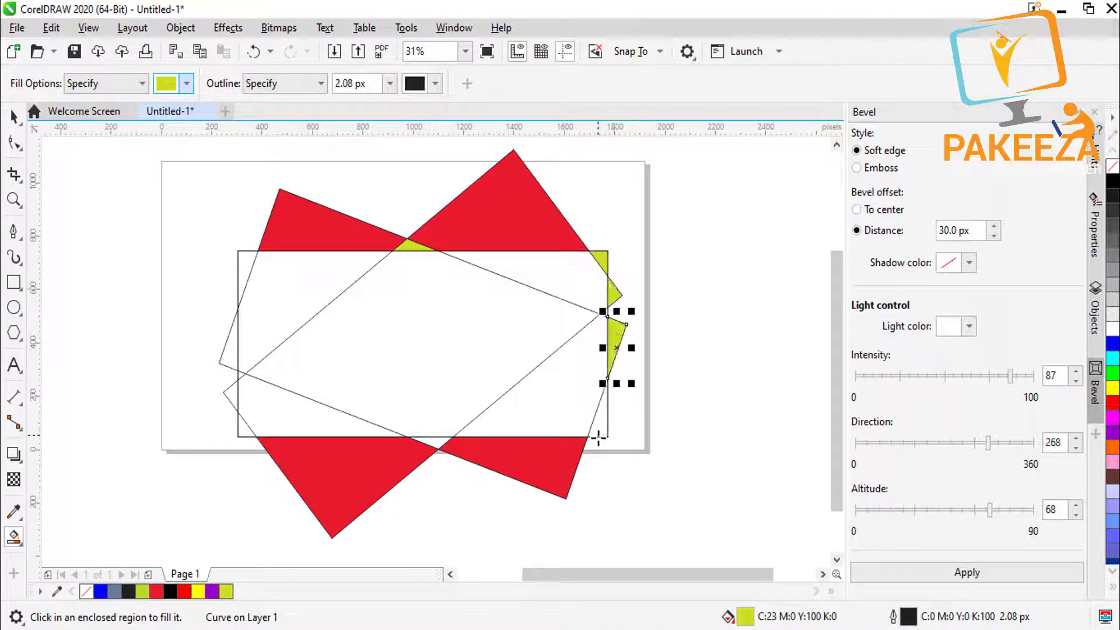
{"action": "left_click", "coordinate": [599, 428]}
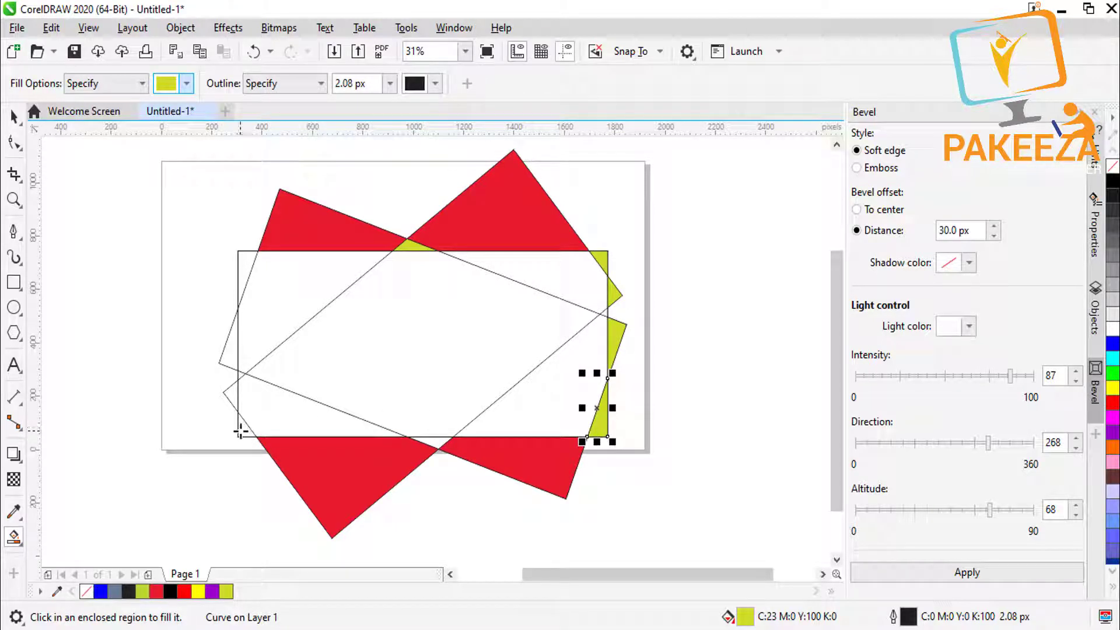
{"action": "left_click", "coordinate": [363, 360]}
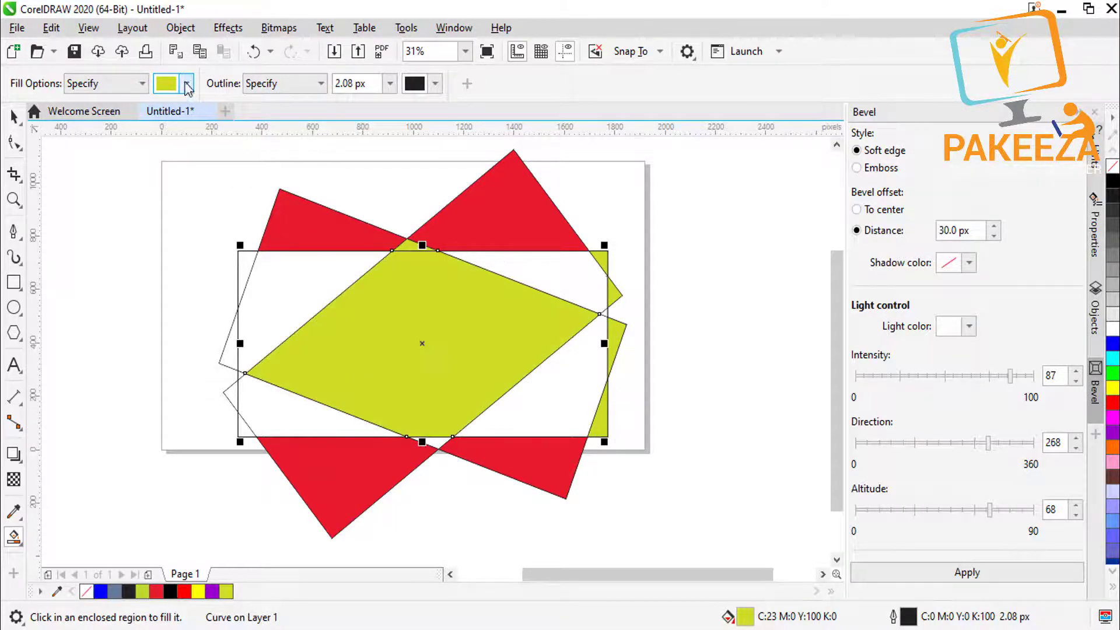
- Set the Smart Fill colour to blue C82 M72 Y0 K0 and fill the upper-right region inside the unrotated rectangle
{"action": "left_click", "coordinate": [186, 83]}
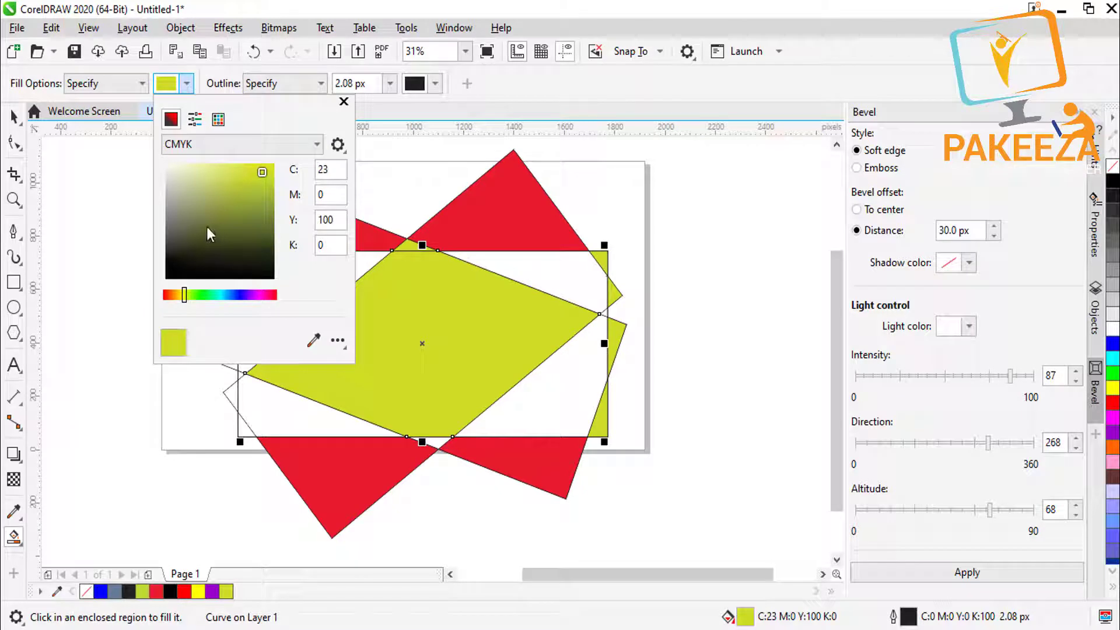
{"action": "left_click", "coordinate": [250, 186]}
{"action": "left_click", "coordinate": [217, 237]}
{"action": "left_click_drag", "start_coordinate": [182, 303], "coordinate": [242, 296]}
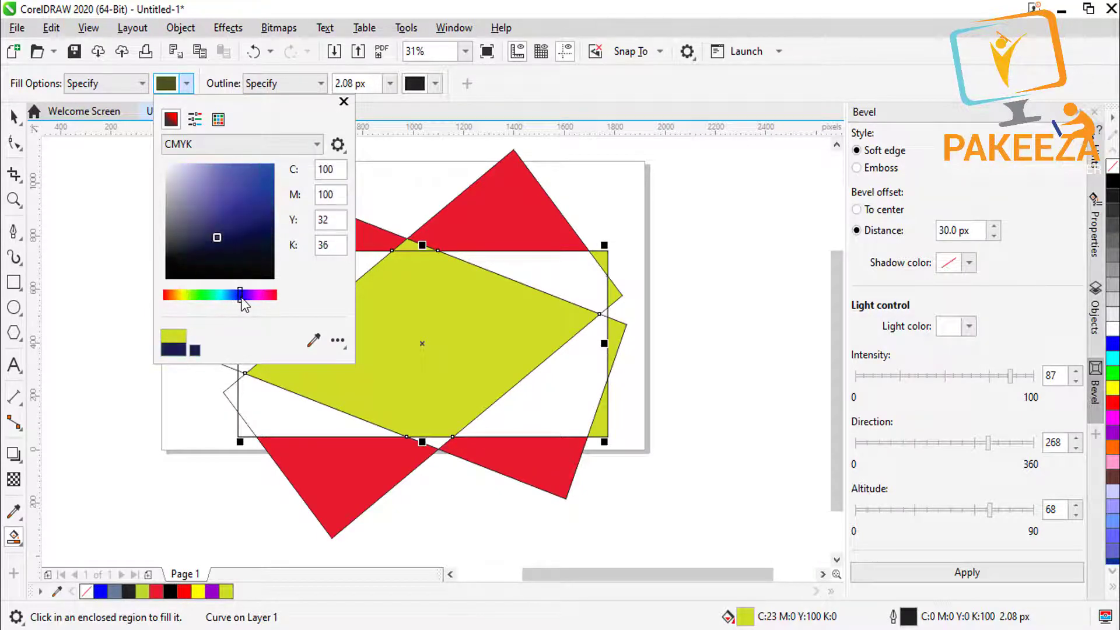
{"action": "left_click", "coordinate": [229, 173]}
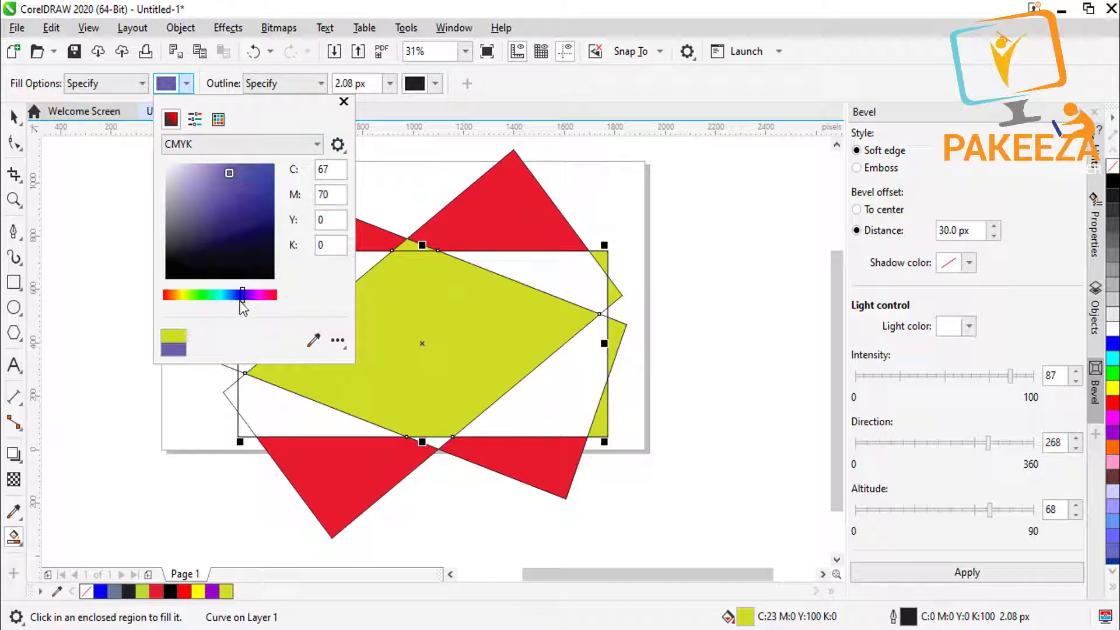
{"action": "left_click_drag", "start_coordinate": [241, 296], "coordinate": [237, 296]}
{"action": "left_click", "coordinate": [246, 165]}
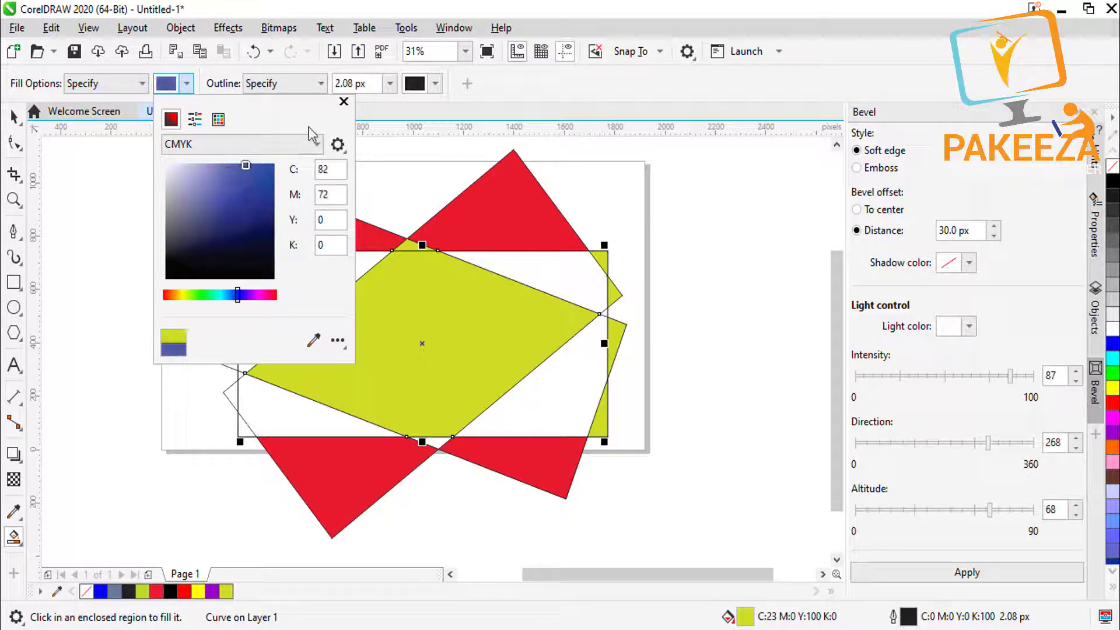
{"action": "left_click", "coordinate": [343, 101]}
{"action": "left_click", "coordinate": [542, 265]}
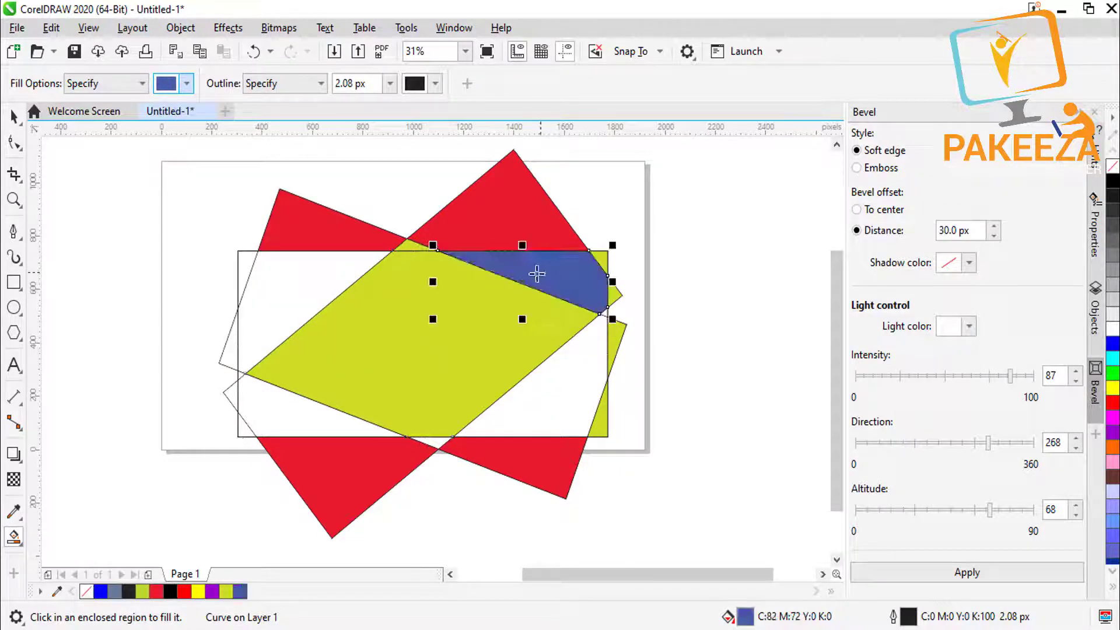
- Smart Fill the upper-left region inside the unrotated rectangle with blue and the lower-right region with dark purple C77 M84 Y43 K72
{"action": "left_click", "coordinate": [276, 302]}
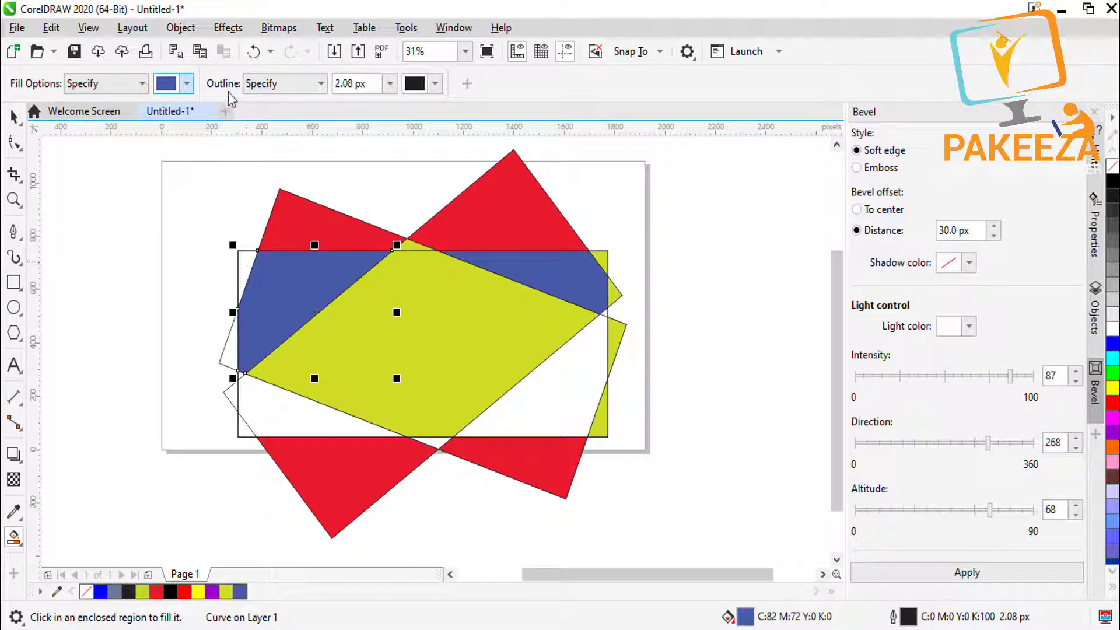
{"action": "left_click", "coordinate": [186, 87]}
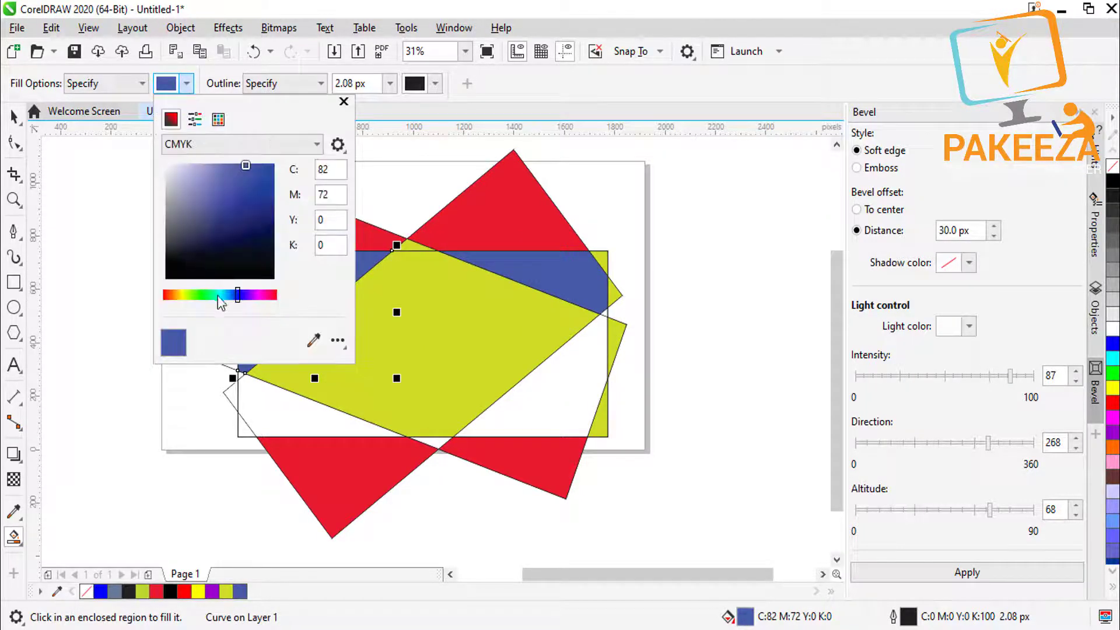
{"action": "left_click", "coordinate": [247, 295]}
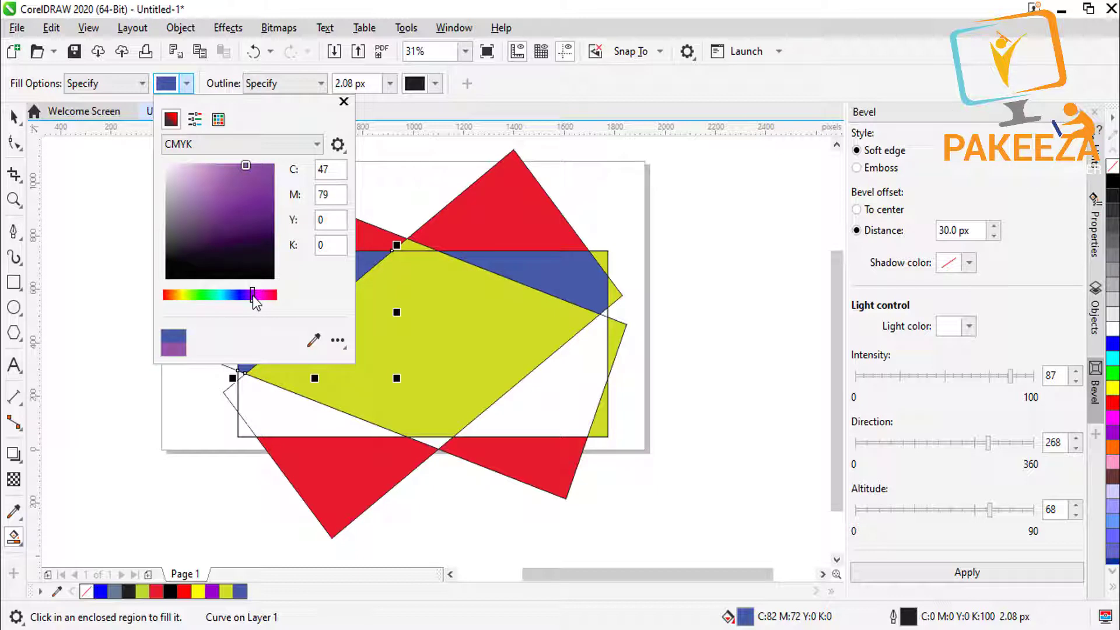
{"action": "left_click", "coordinate": [253, 295]}
{"action": "left_click", "coordinate": [244, 247]}
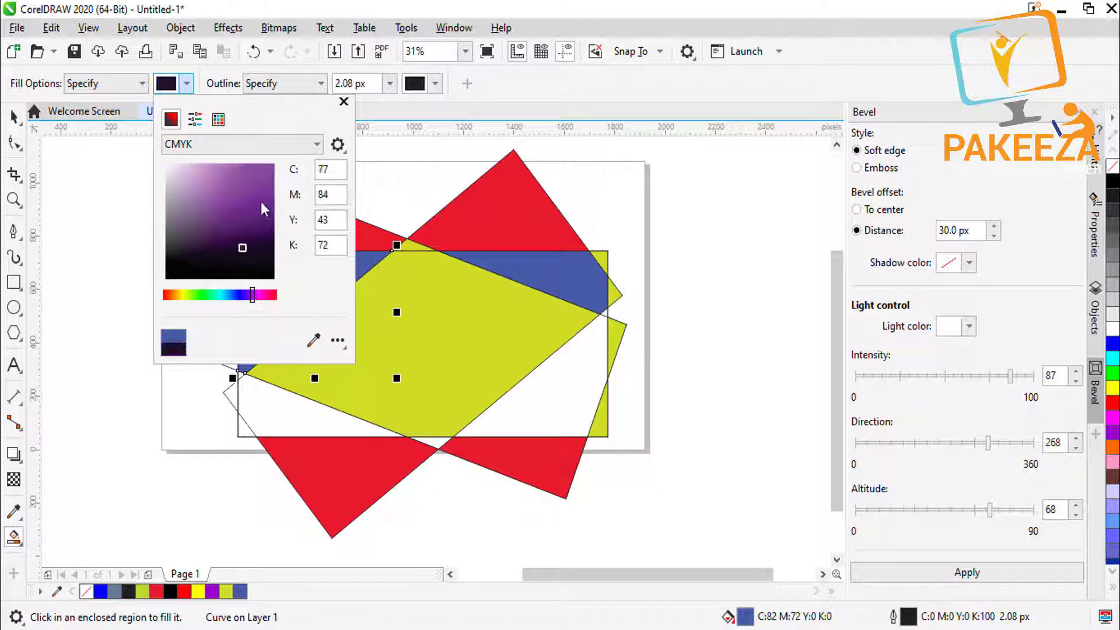
{"action": "left_click", "coordinate": [343, 102]}
{"action": "left_click", "coordinate": [564, 389]}
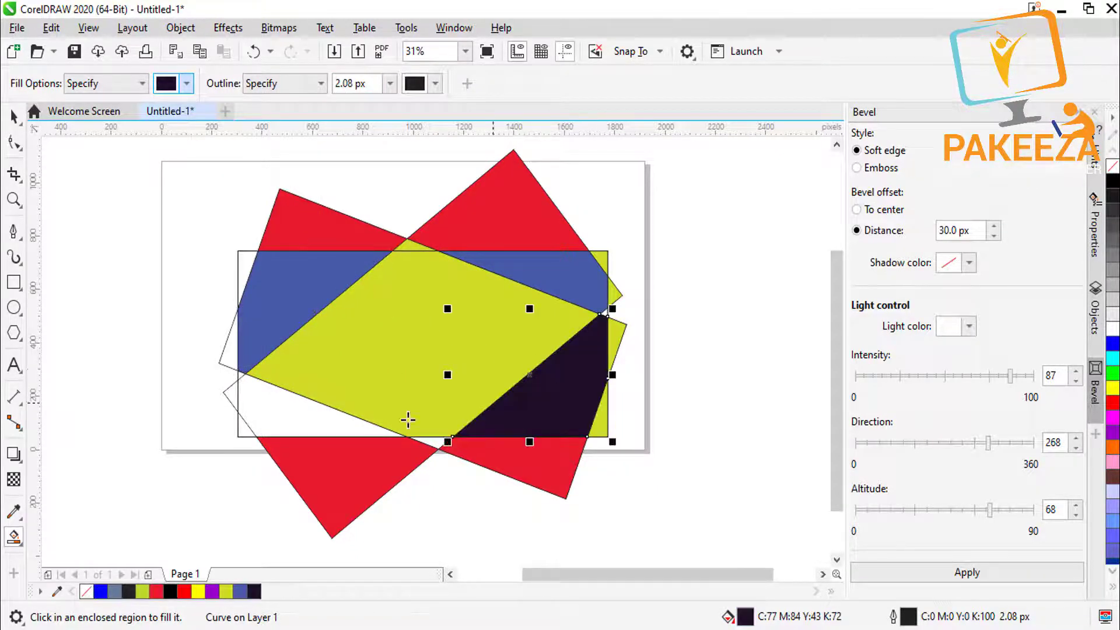
- Smart Fill the lower-left region, the small left-edge regions, the small bottom triangle and the tiny right-edge region with the same dark purple
{"action": "left_click", "coordinate": [327, 420]}
{"action": "left_click", "coordinate": [244, 429]}
{"action": "left_click", "coordinate": [236, 309]}
{"action": "left_click", "coordinate": [247, 268]}
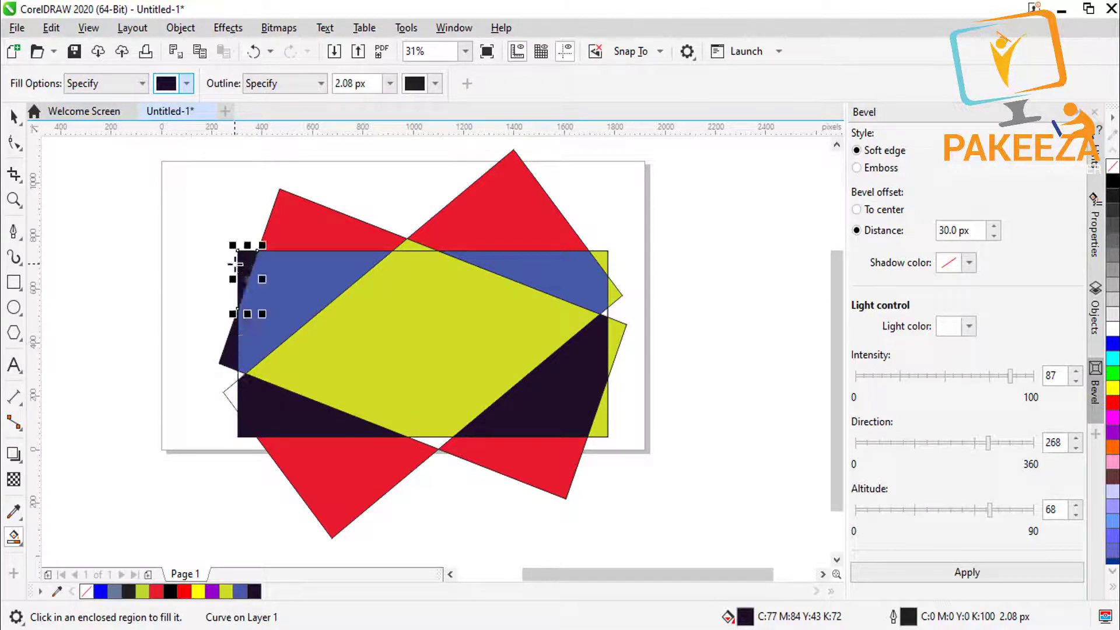
{"action": "left_click", "coordinate": [432, 440]}
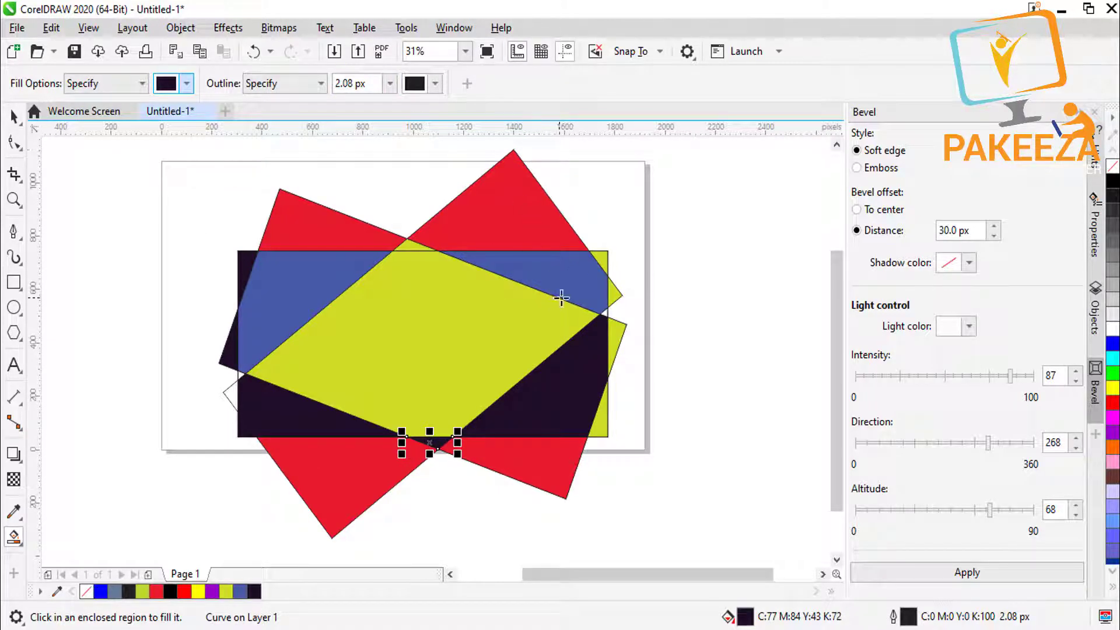
{"action": "left_click", "coordinate": [605, 313]}
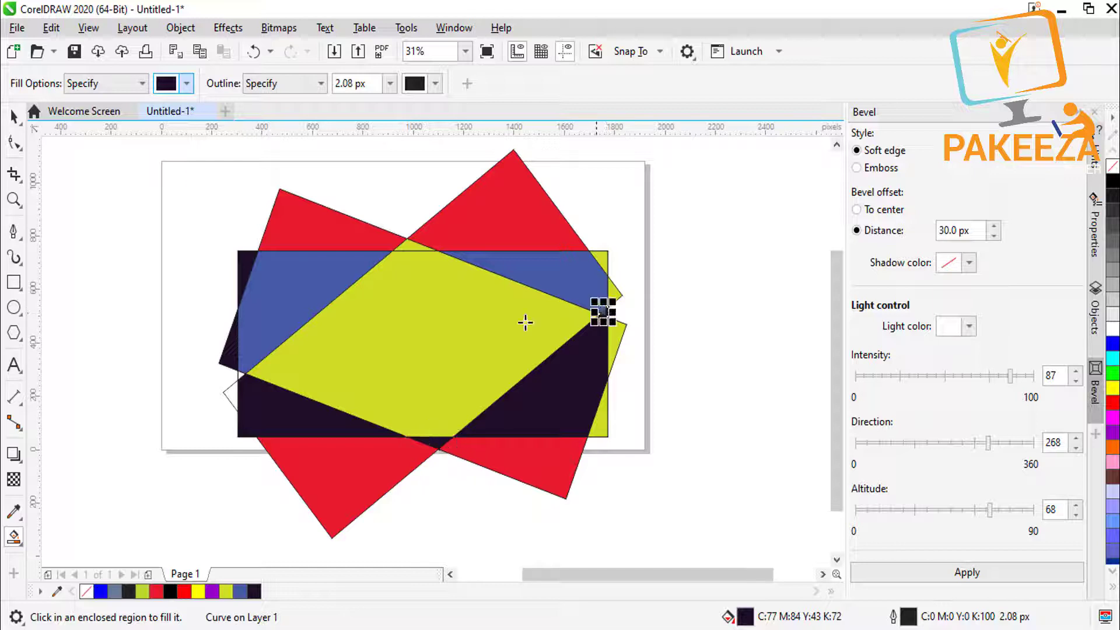
{"action": "left_click", "coordinate": [232, 389]}
{"action": "left_click", "coordinate": [239, 372]}
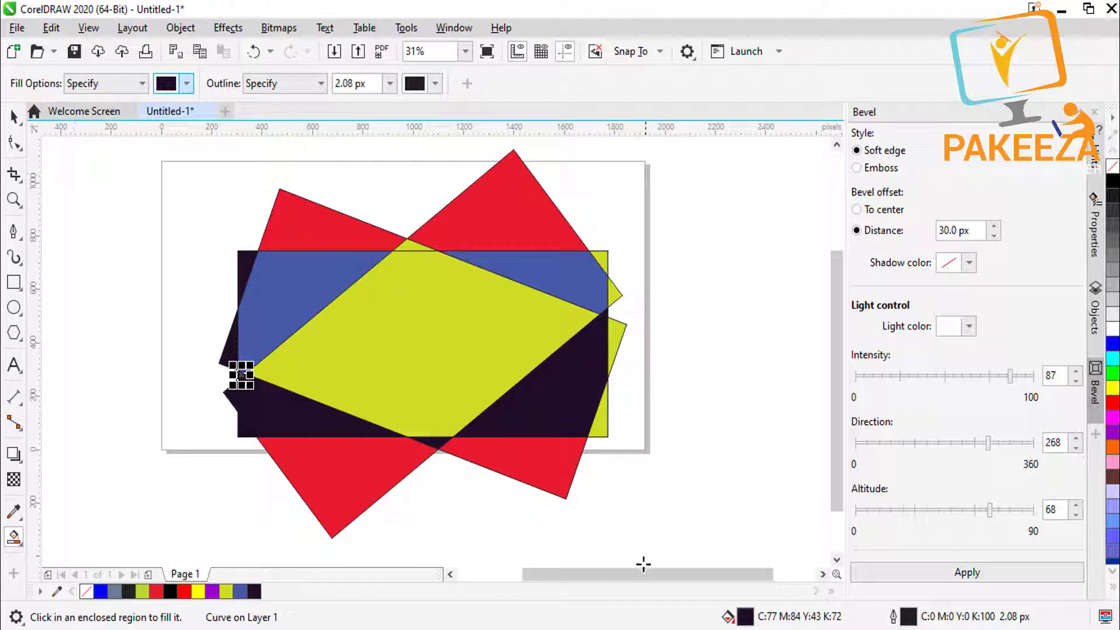
- Set the zoom level to 25%
{"action": "left_click_drag", "start_coordinate": [642, 572], "coordinate": [632, 572]}
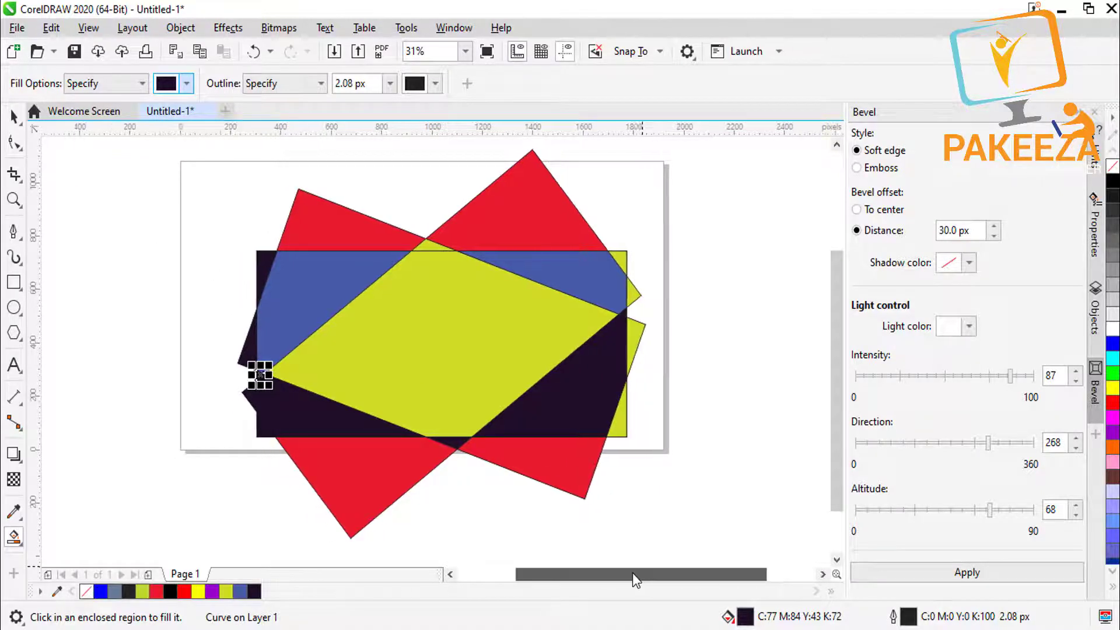
{"action": "left_click", "coordinate": [466, 52]}
{"action": "left_click", "coordinate": [417, 65]}
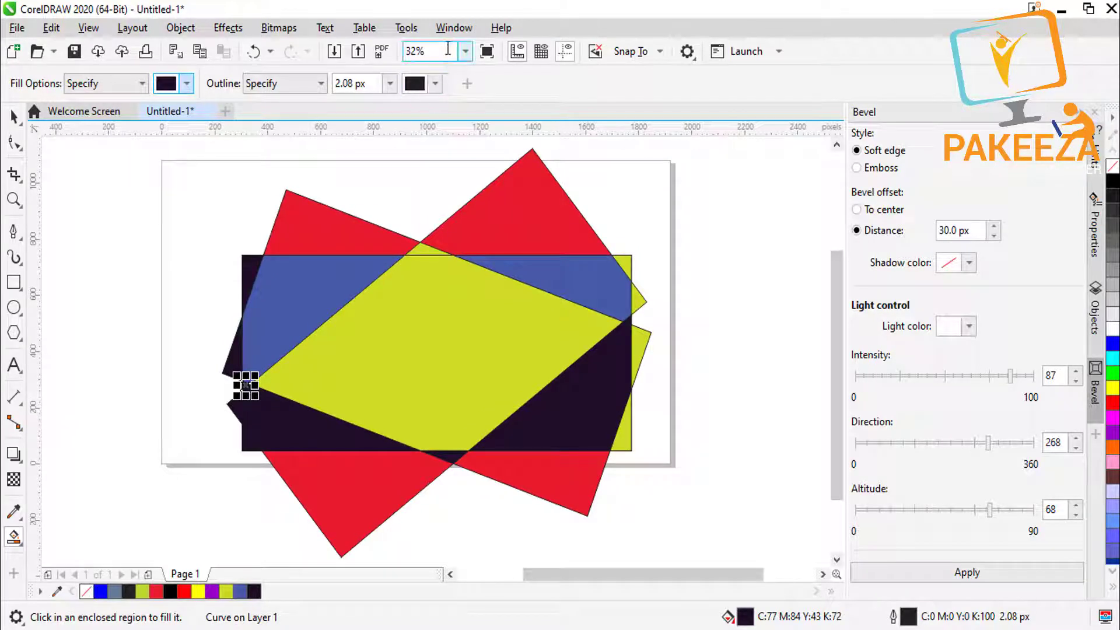
{"action": "left_click", "coordinate": [466, 52]}
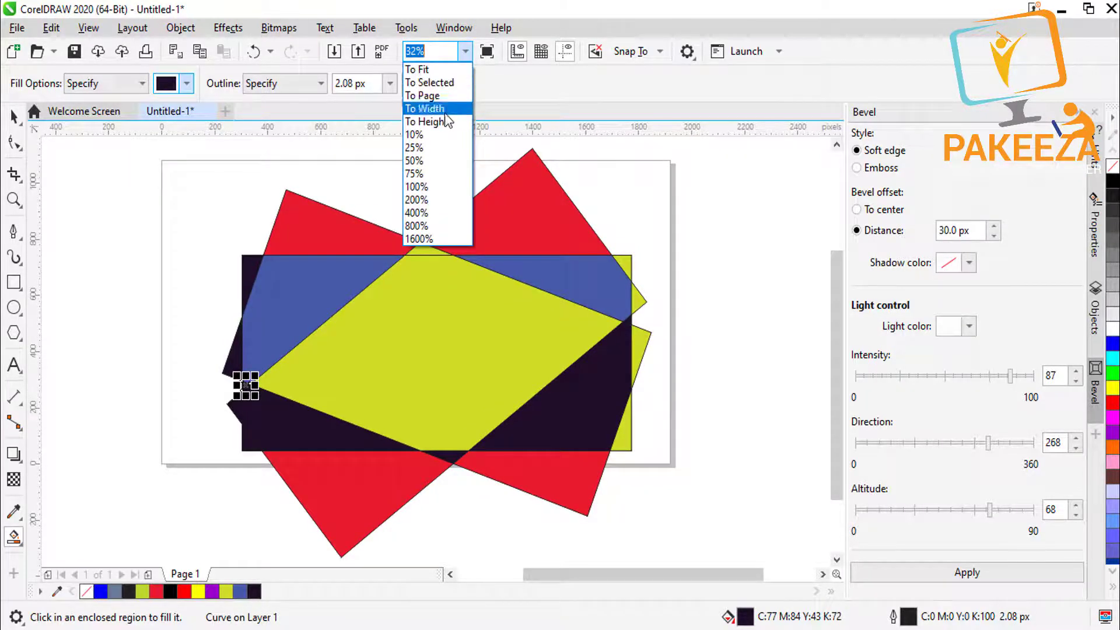
{"action": "left_click", "coordinate": [417, 136]}
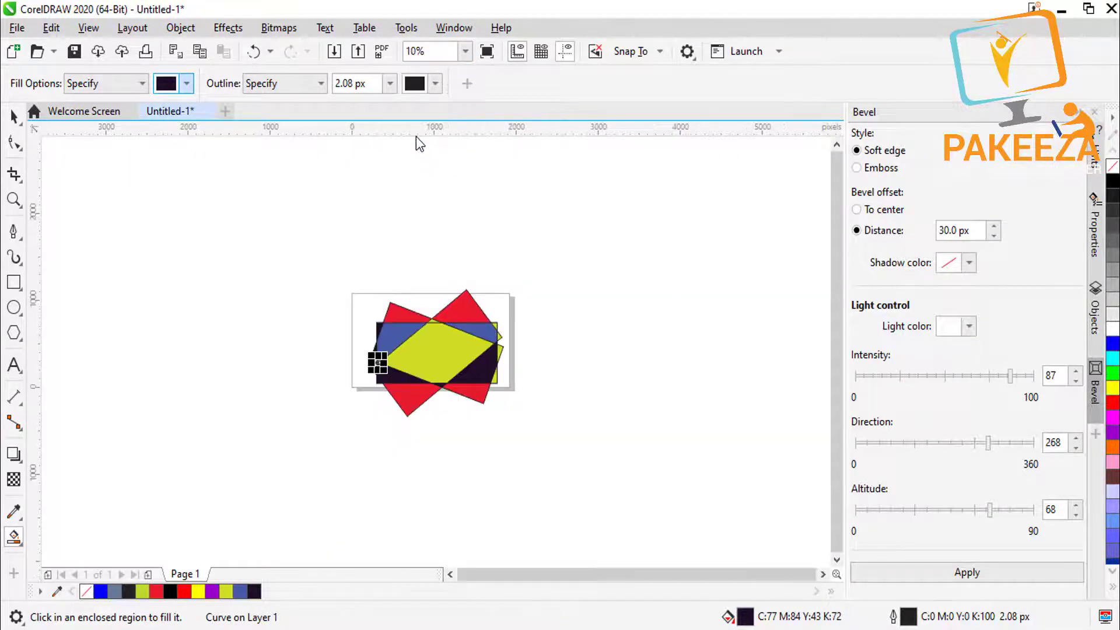
{"action": "left_click", "coordinate": [465, 52]}
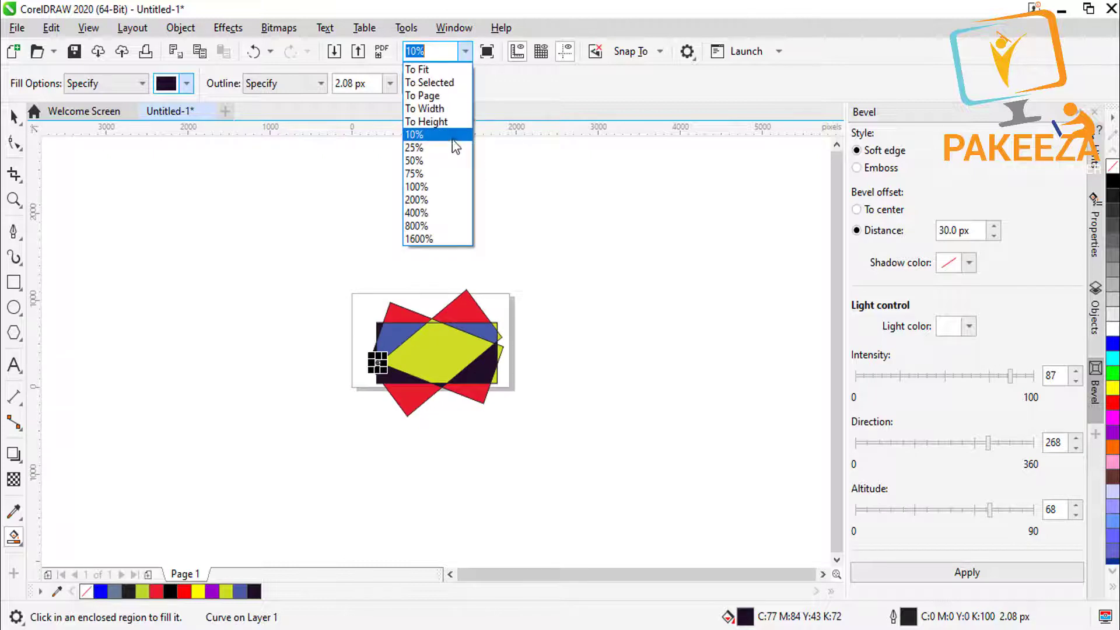
{"action": "left_click", "coordinate": [418, 151]}
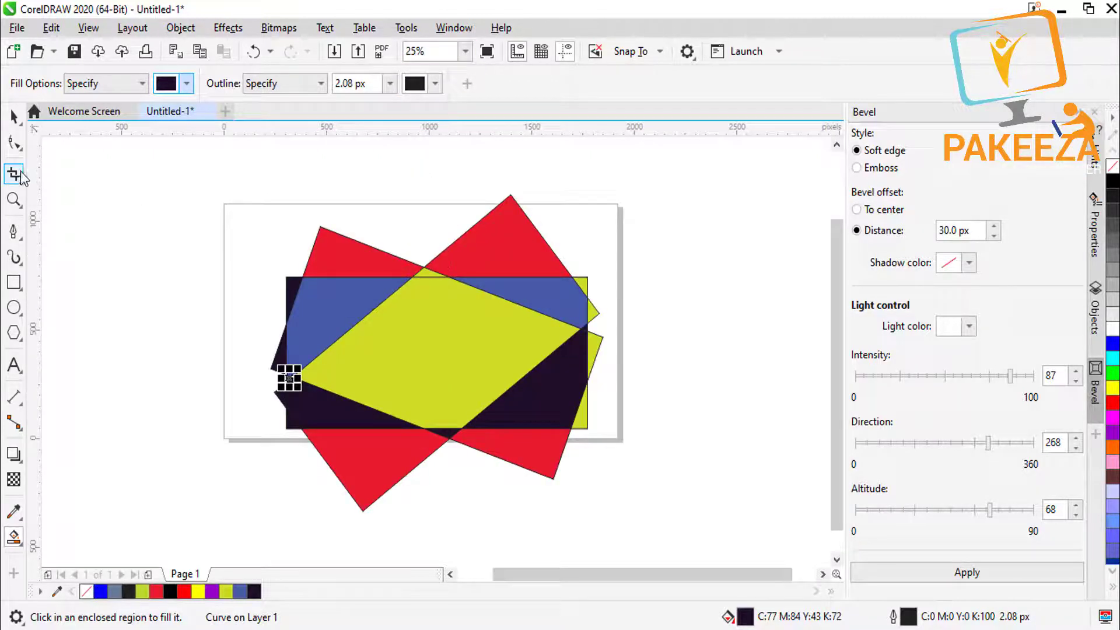
- Try Smart Fill on the empty page area outside the rectangles, undo it and clear the selection
{"action": "left_click", "coordinate": [244, 284]}
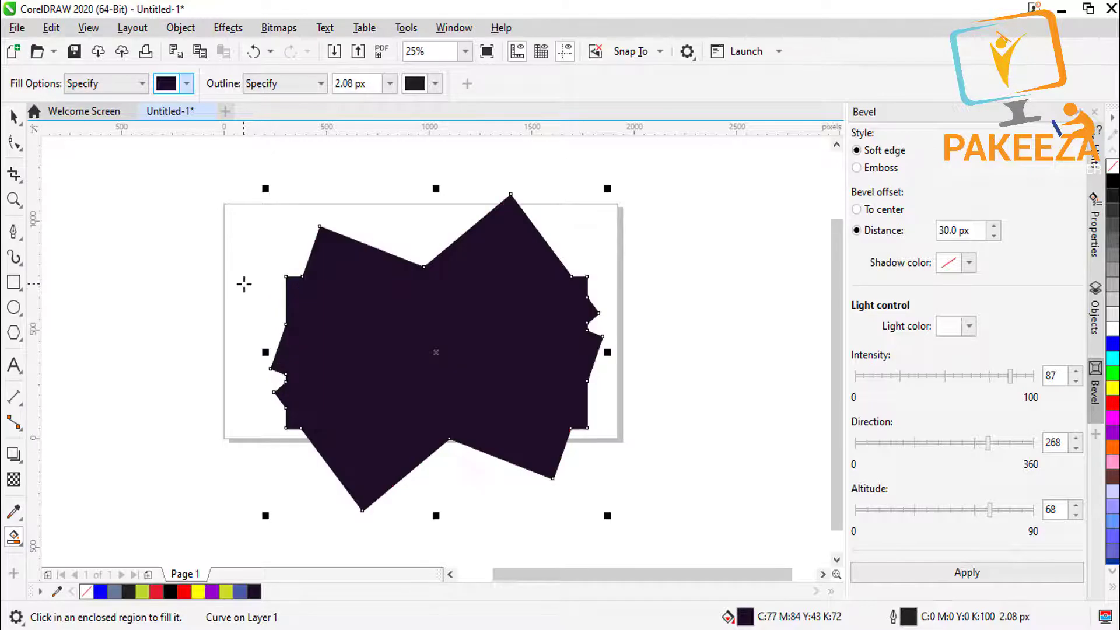
{"action": "key", "text": "ctrl+z"}
{"action": "key", "text": "space"}
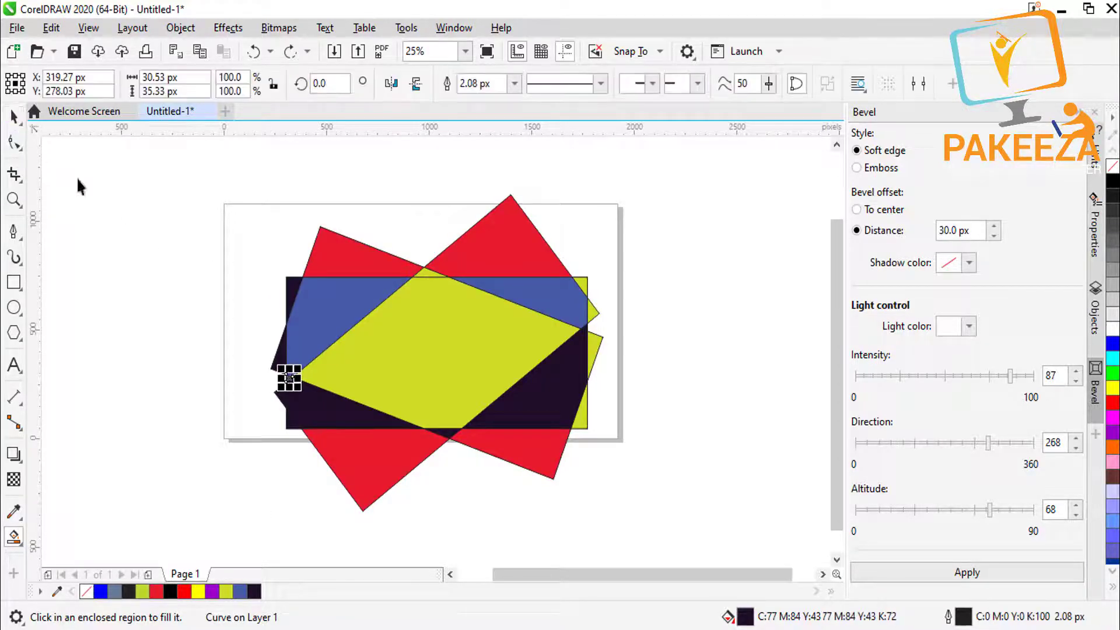
{"action": "left_click", "coordinate": [266, 234]}
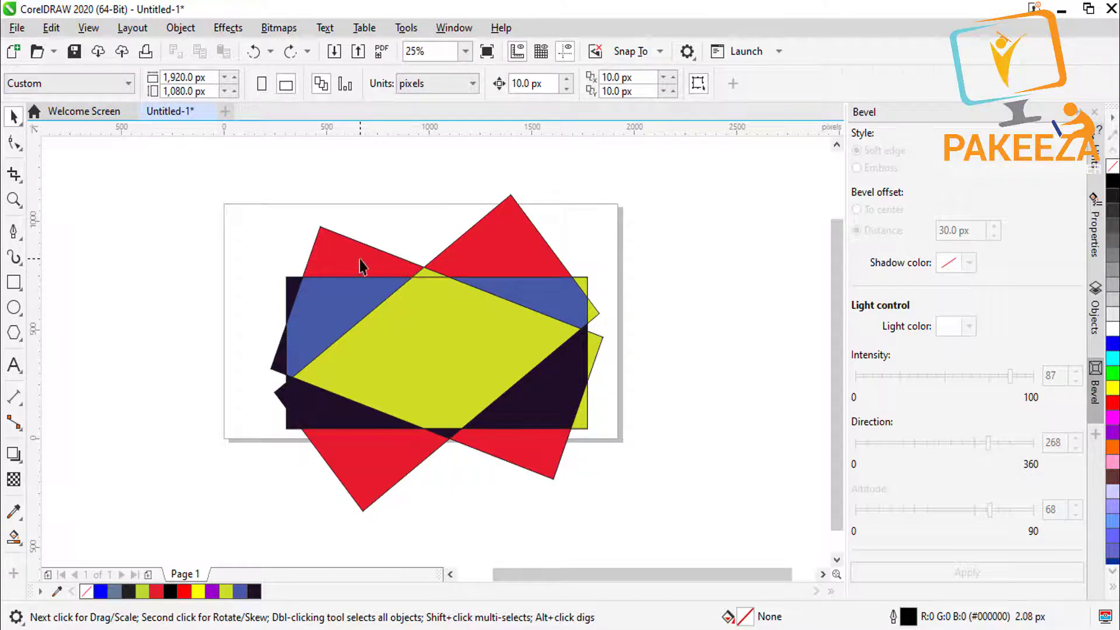
- Select eight filled pieces, including the central area and three red triangles, and move them together off the page to its right
{"action": "left_click", "coordinate": [452, 257]}
{"action": "left_click", "coordinate": [472, 262], "text": "shift"}
{"action": "left_click", "coordinate": [522, 296], "text": "shift"}
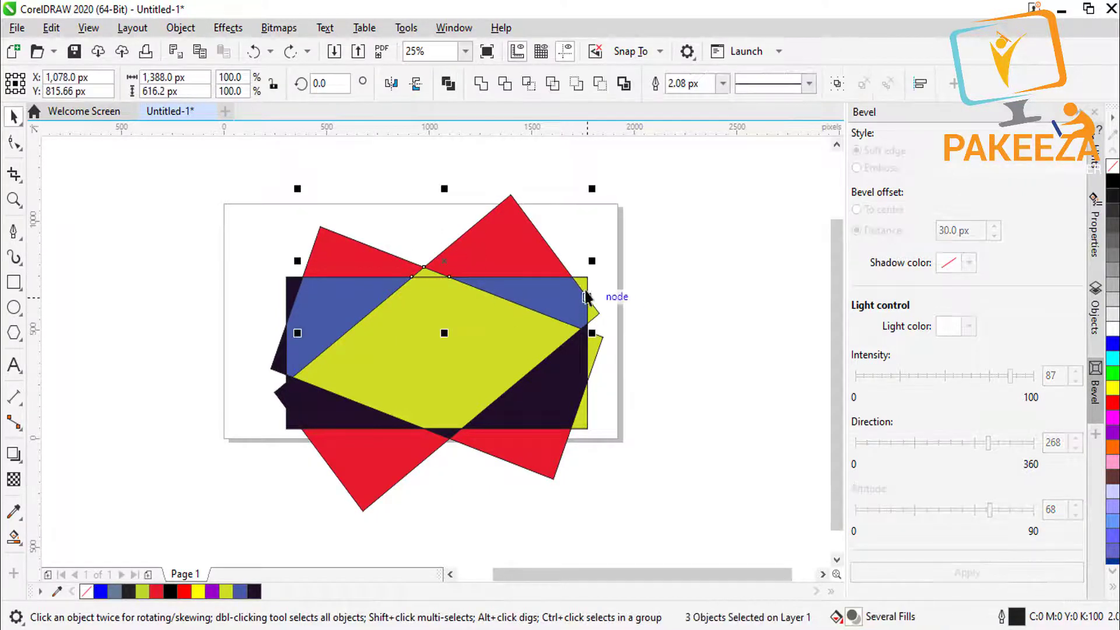
{"action": "left_click", "coordinate": [476, 407], "text": "shift"}
{"action": "left_click", "coordinate": [387, 467], "text": "shift"}
{"action": "left_click", "coordinate": [314, 429], "text": "shift"}
{"action": "left_click", "coordinate": [313, 424], "text": "shift"}
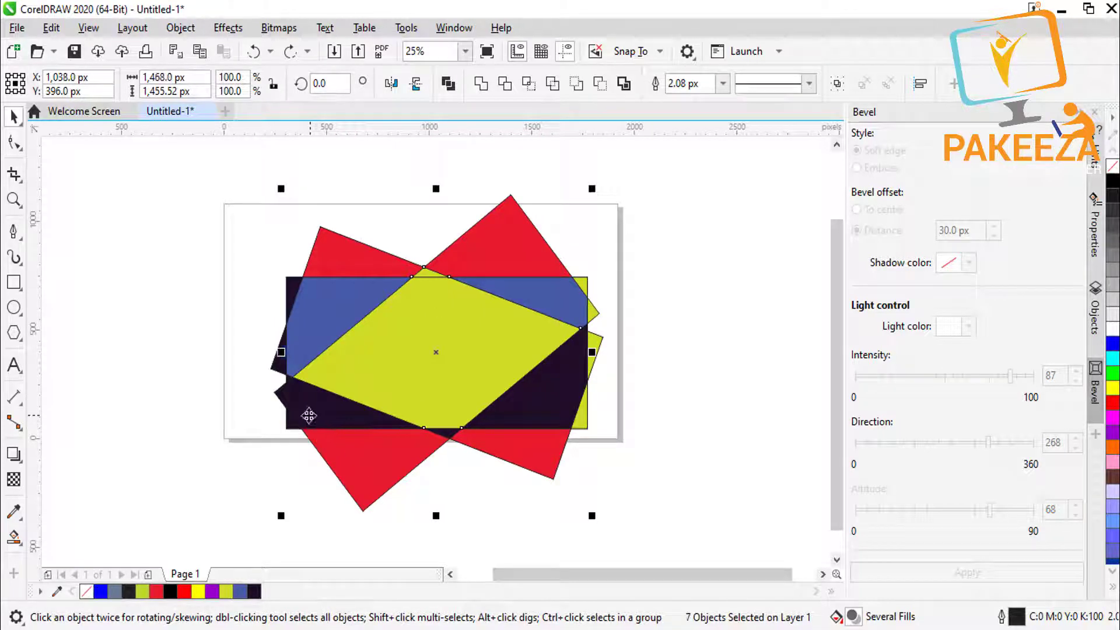
{"action": "left_click", "coordinate": [283, 379], "text": "shift"}
{"action": "left_click", "coordinate": [594, 320], "text": "shift"}
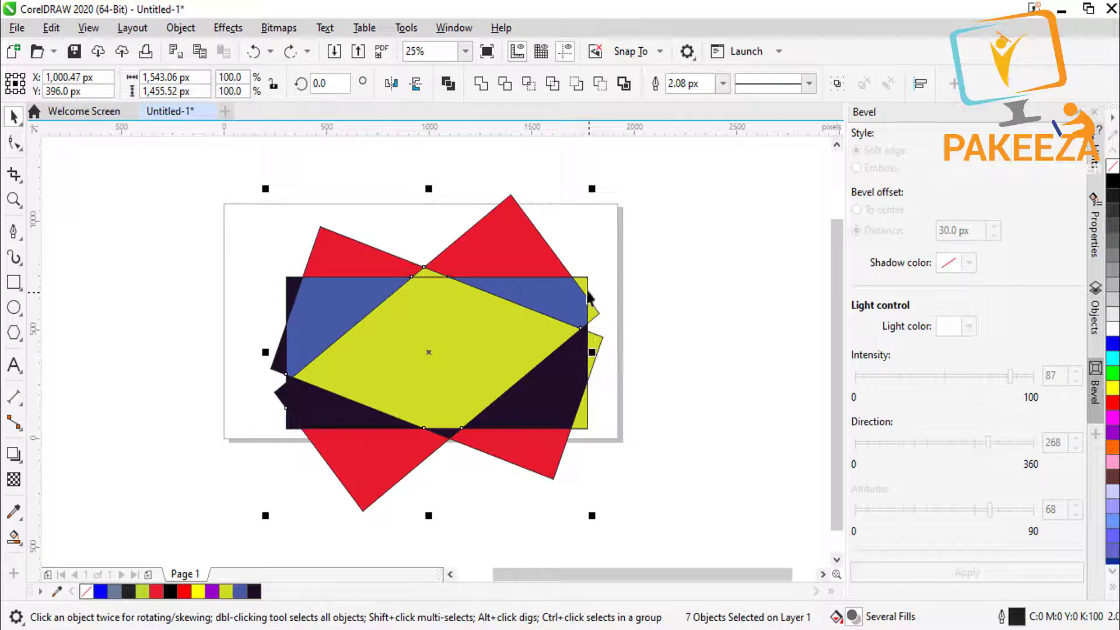
{"action": "left_click", "coordinate": [585, 290], "text": "shift"}
{"action": "left_click_drag", "start_coordinate": [427, 353], "coordinate": [796, 372]}
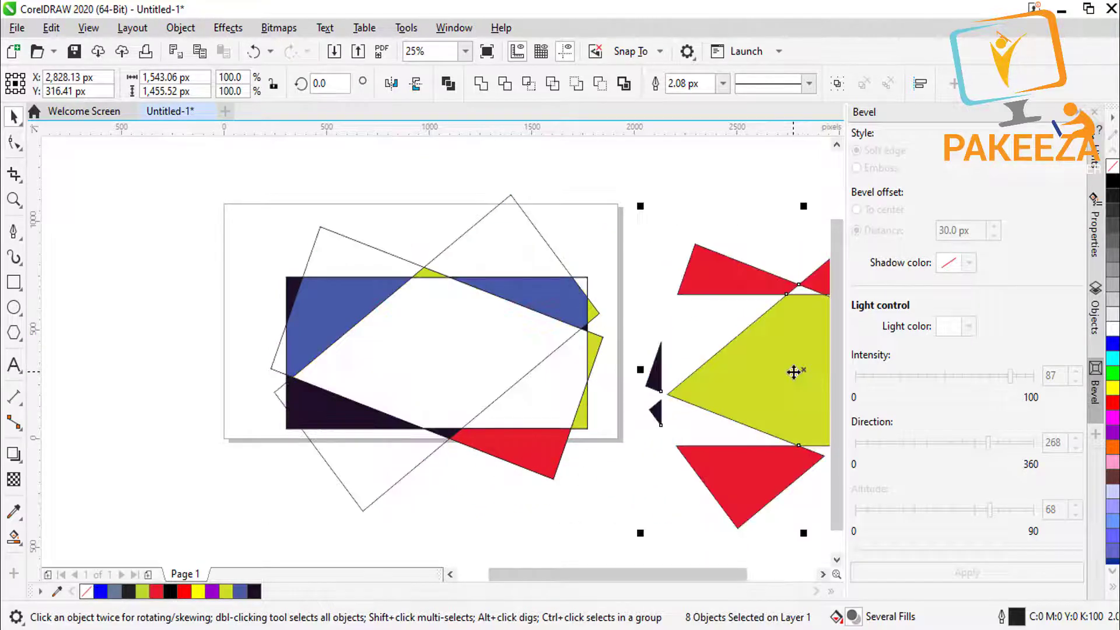
{"action": "left_click_drag", "start_coordinate": [633, 574], "coordinate": [687, 572]}
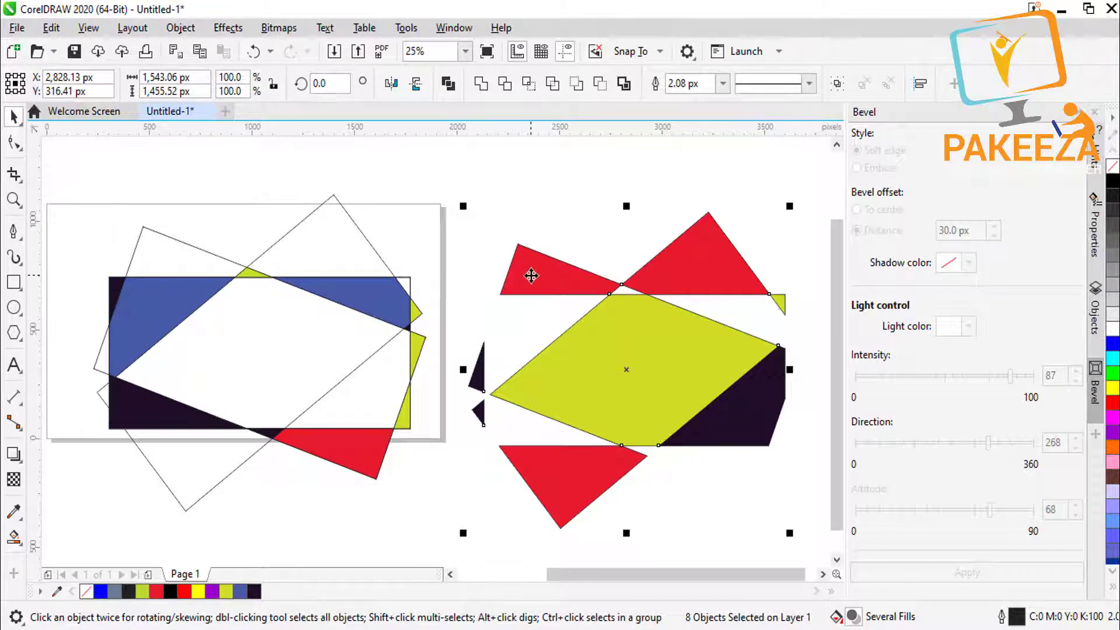
{"action": "left_click", "coordinate": [534, 276]}
{"action": "left_click", "coordinate": [542, 283]}
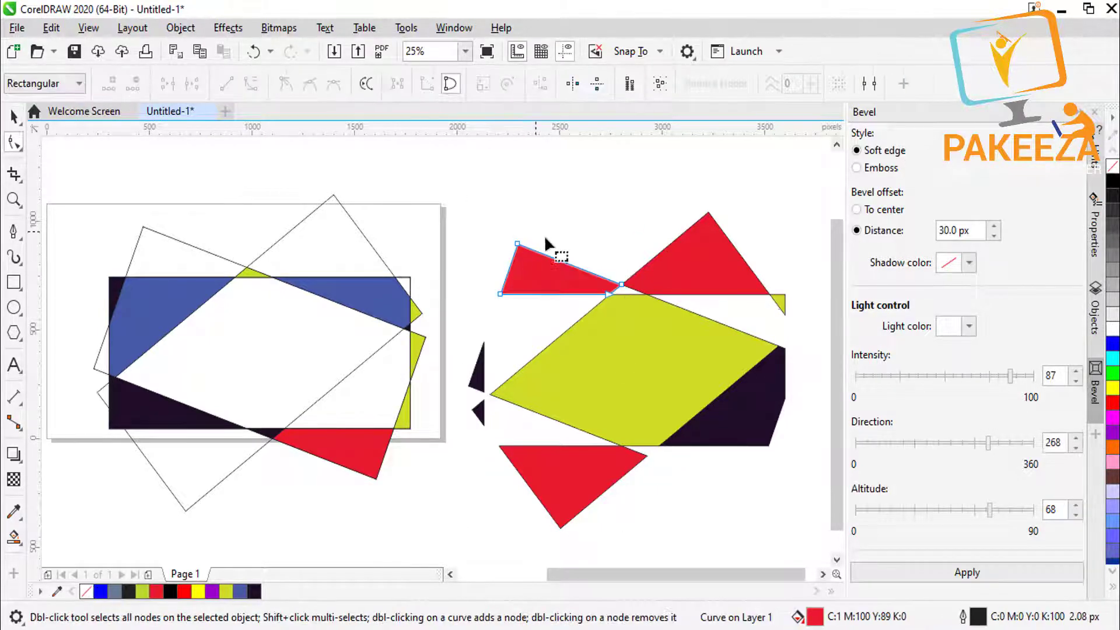
{"action": "left_click", "coordinate": [14, 142]}
{"action": "key", "text": "space"}
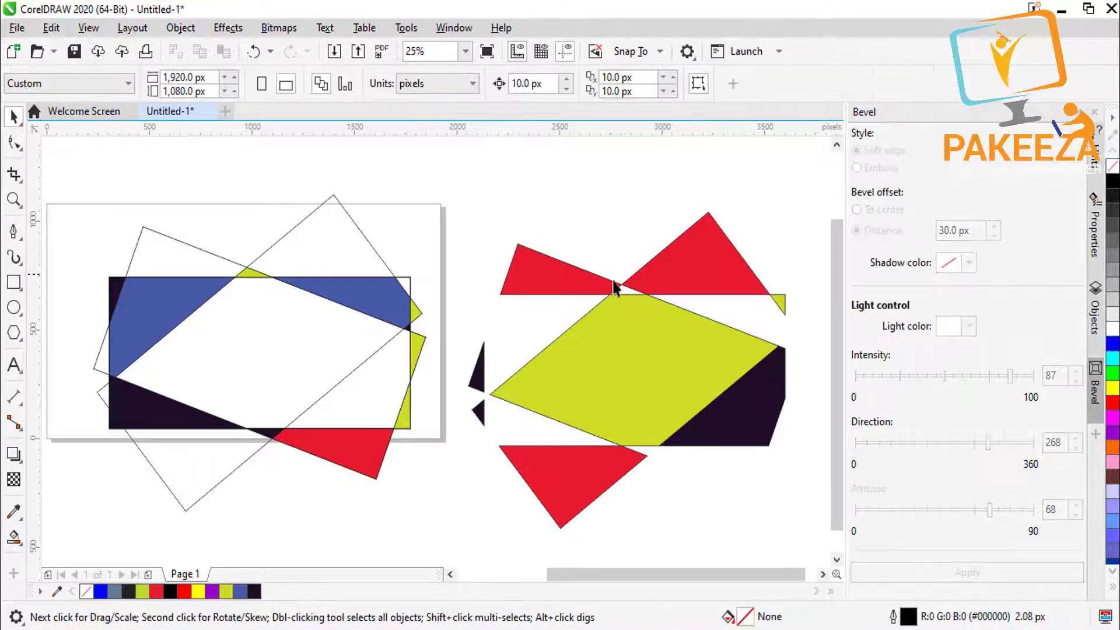
- Move the detached red triangles, the central yellow-green piece and the lower-right dark purple piece apart from one another
{"action": "left_click", "coordinate": [676, 254]}
{"action": "left_click_drag", "start_coordinate": [688, 242], "coordinate": [633, 166]}
{"action": "left_click", "coordinate": [650, 358]}
{"action": "left_click_drag", "start_coordinate": [649, 358], "coordinate": [726, 294]}
{"action": "left_click", "coordinate": [526, 276]}
{"action": "left_click_drag", "start_coordinate": [526, 276], "coordinate": [451, 210]}
{"action": "left_click", "coordinate": [595, 490]}
{"action": "left_click_drag", "start_coordinate": [575, 482], "coordinate": [698, 532]}
{"action": "left_click_drag", "start_coordinate": [713, 444], "coordinate": [750, 482]}
- Undo all the moves of the filled pieces and clear the selection
{"action": "key", "text": "ctrl+z"}
{"action": "key", "text": "ctrl+z"}
{"action": "key", "text": "ctrl+z"}
{"action": "key", "text": "ctrl+z"}
{"action": "key", "text": "ctrl+z"}
{"action": "key", "text": "ctrl+z"}
{"action": "key", "text": "ctrl+z"}
{"action": "key", "text": "ctrl+z"}
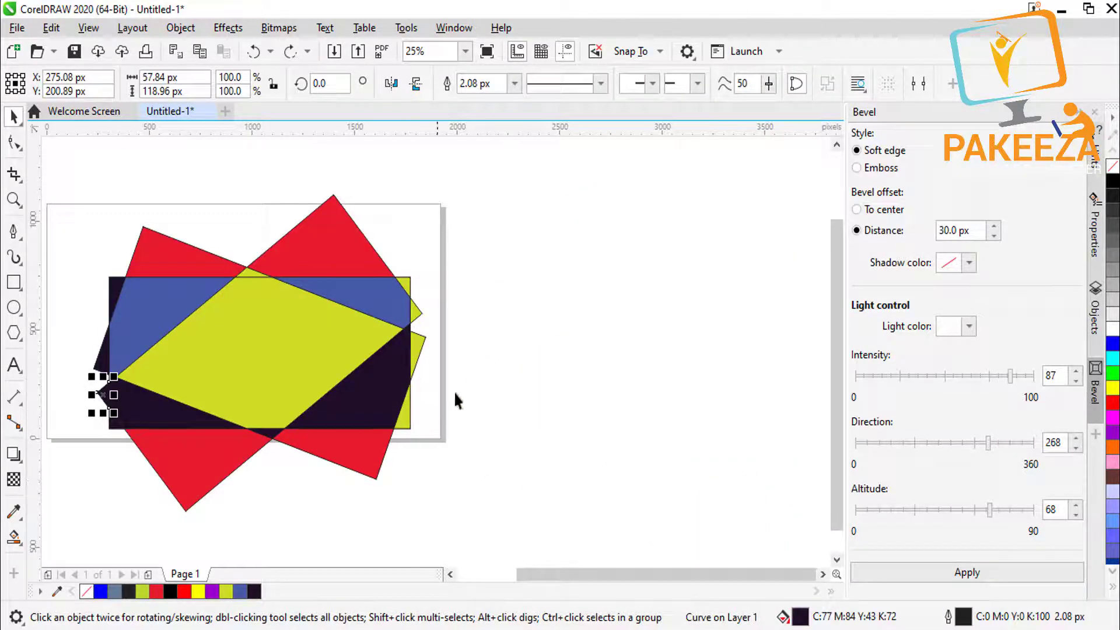
{"action": "left_click", "coordinate": [495, 379]}
- Draw an ellipse about 920 by 952 px in the empty area left of the page and move it lower, beside the page edge
{"action": "left_click_drag", "start_coordinate": [550, 573], "coordinate": [473, 573]}
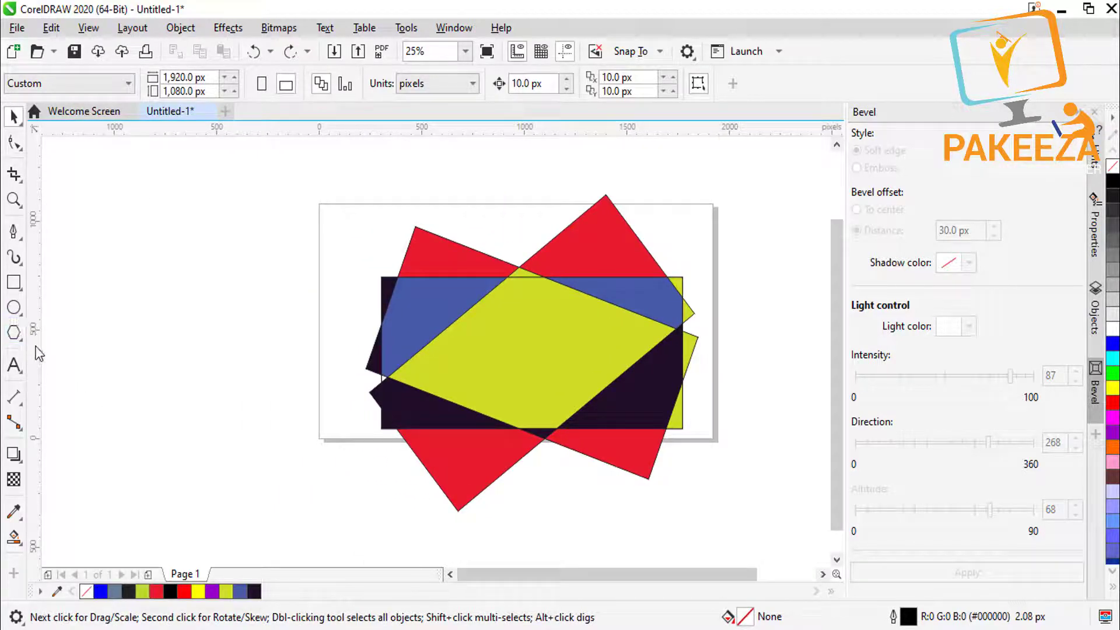
{"action": "left_click", "coordinate": [19, 314]}
{"action": "left_click_drag", "start_coordinate": [134, 277], "coordinate": [225, 382]}
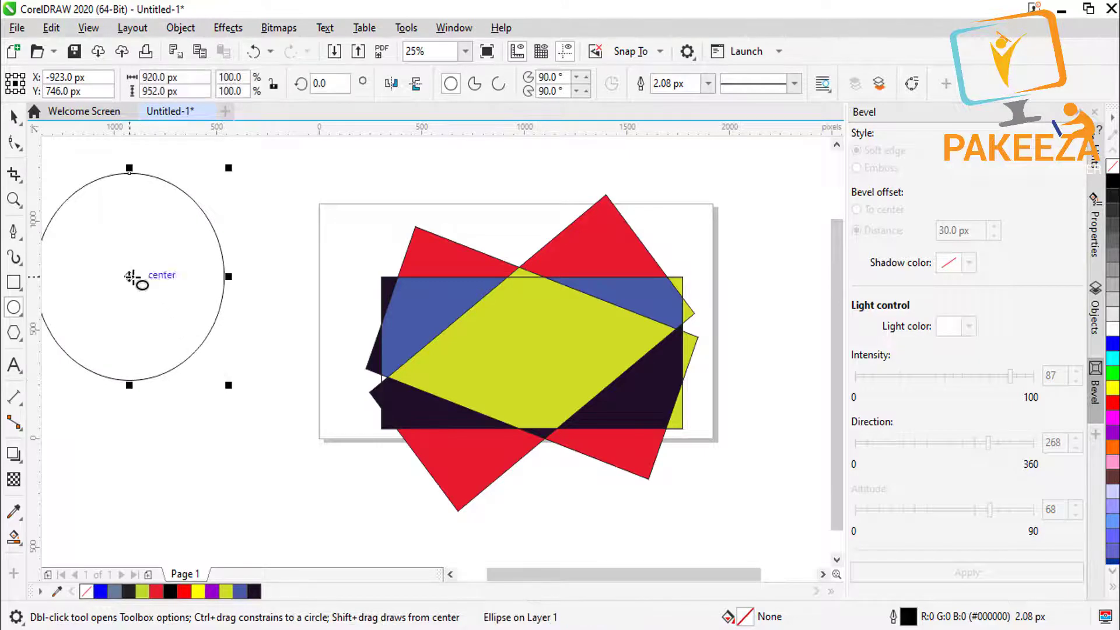
{"action": "left_click_drag", "start_coordinate": [131, 278], "coordinate": [211, 393]}
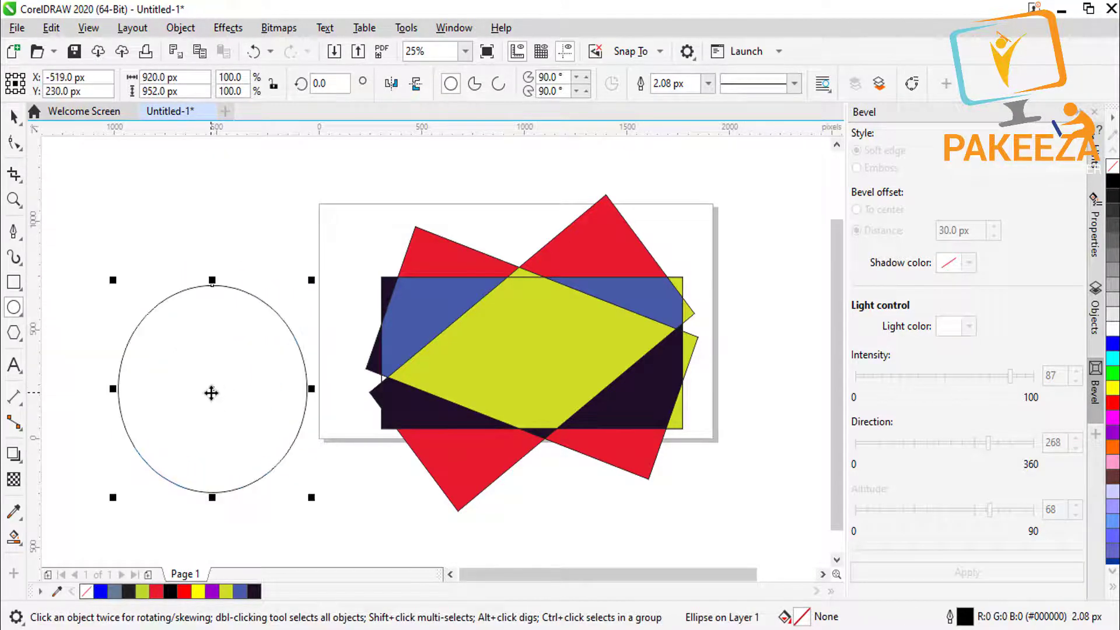
- Draw a left-bowing Pen curve about 205 by 1028 px from just above the ellipse's top down to its bottom point
{"action": "left_click", "coordinate": [22, 239]}
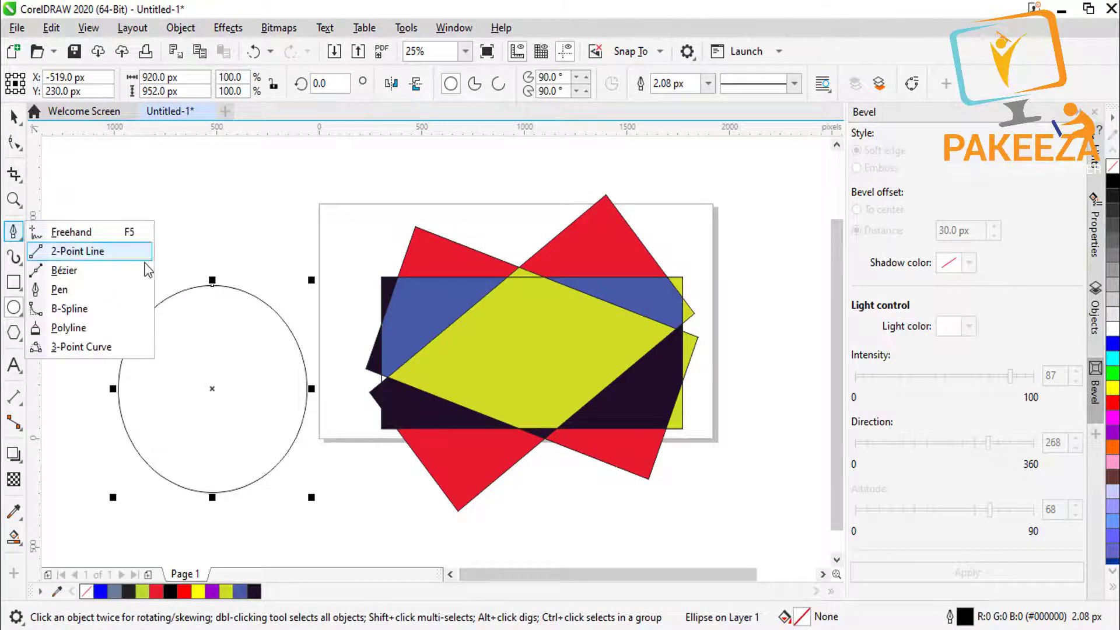
{"action": "left_click", "coordinate": [102, 290]}
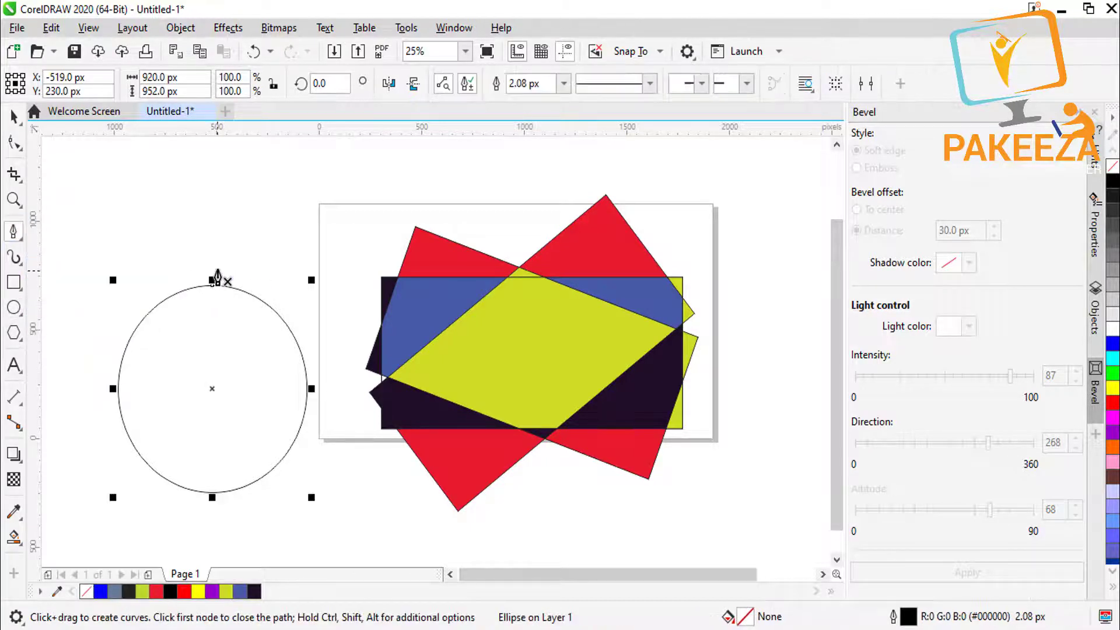
{"action": "left_click", "coordinate": [217, 270]}
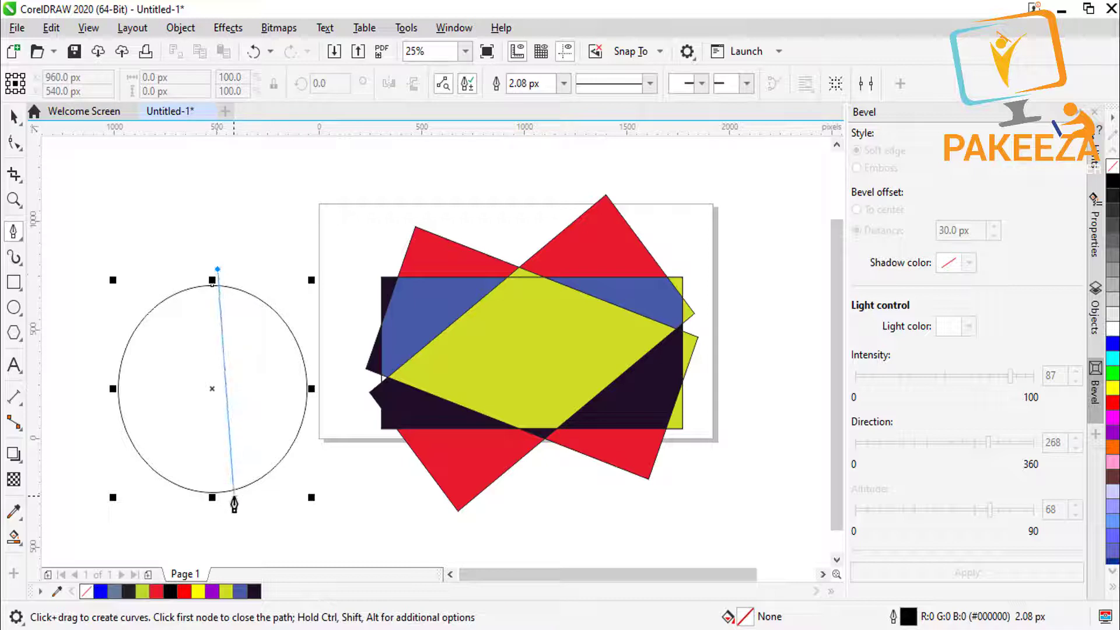
{"action": "left_click_drag", "start_coordinate": [213, 494], "coordinate": [298, 549]}
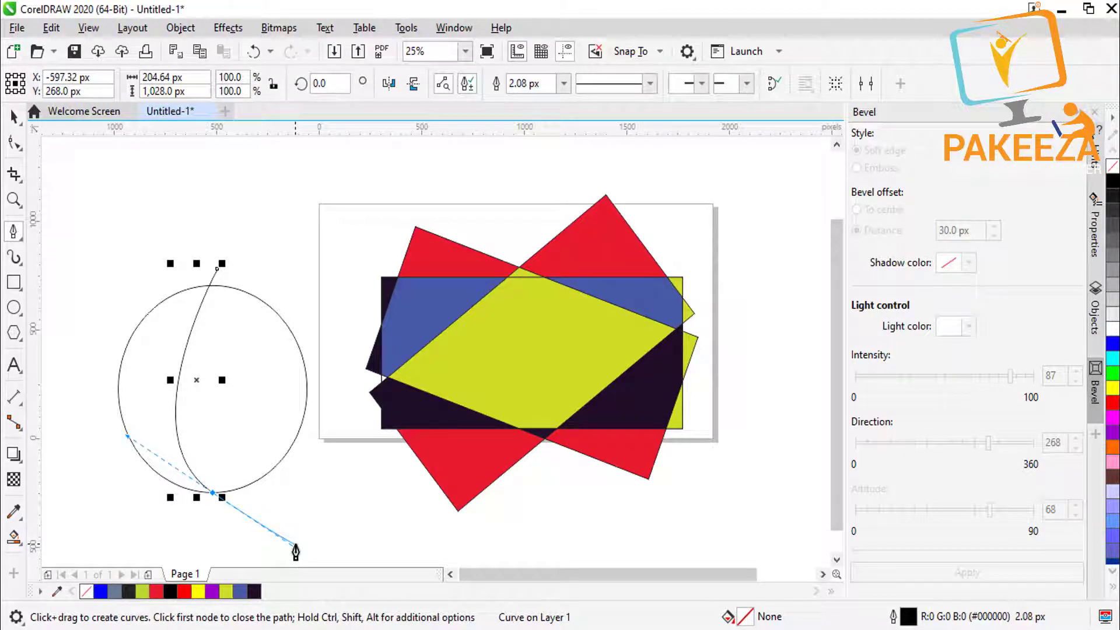
{"action": "key", "text": "Escape"}
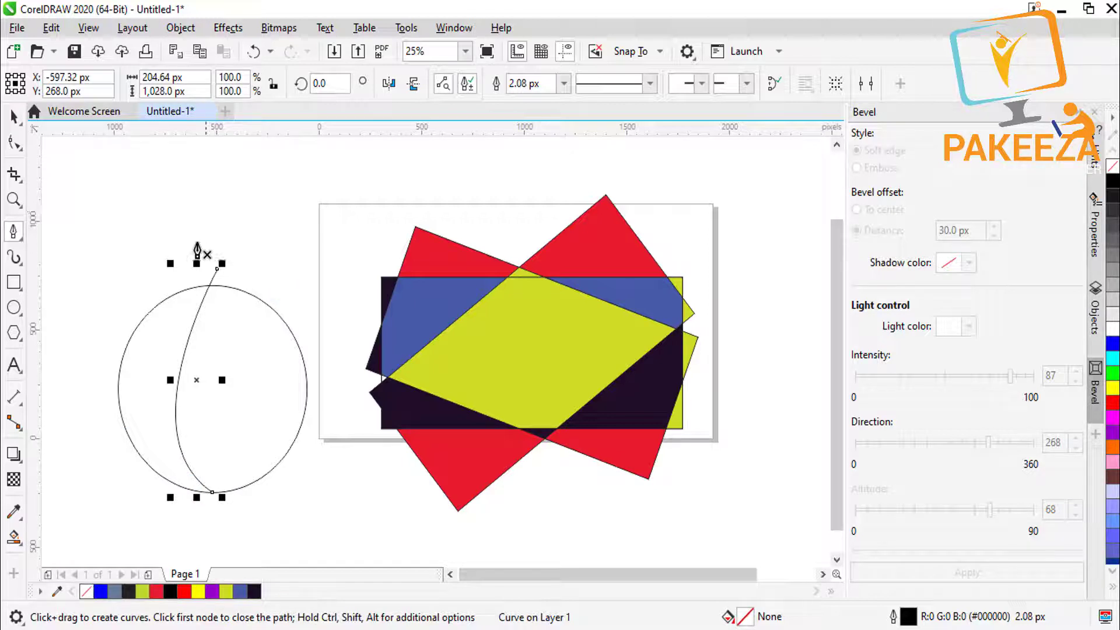
- Smart-fill both halves of the ellipse, on either side of the dividing curve, with dark purple C77 M84 Y43 K72
{"action": "left_click", "coordinate": [14, 538]}
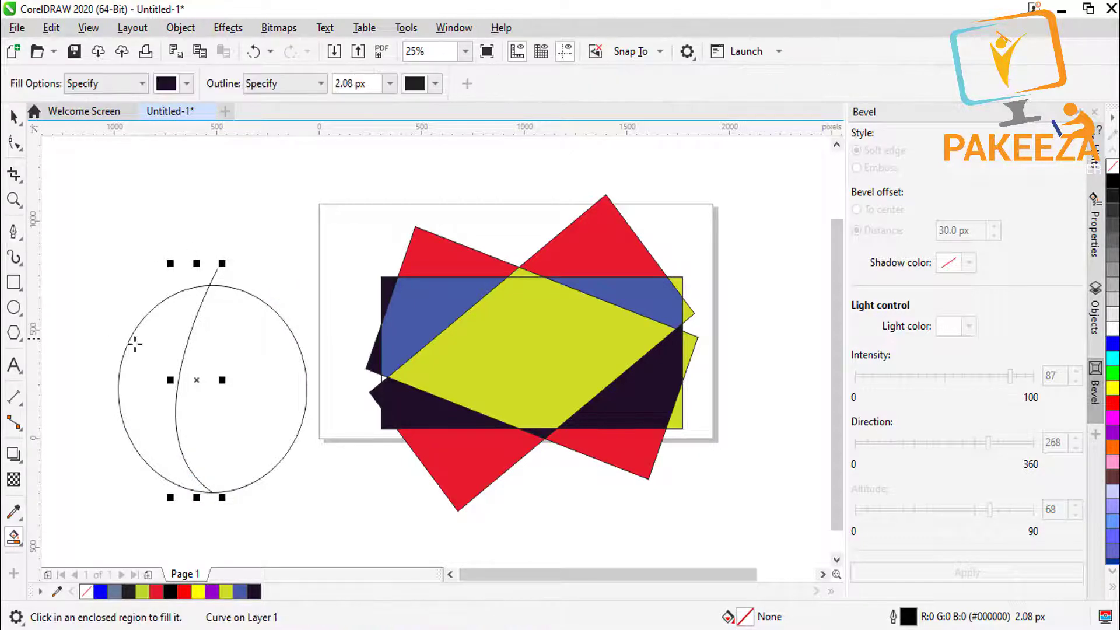
{"action": "left_click", "coordinate": [258, 366]}
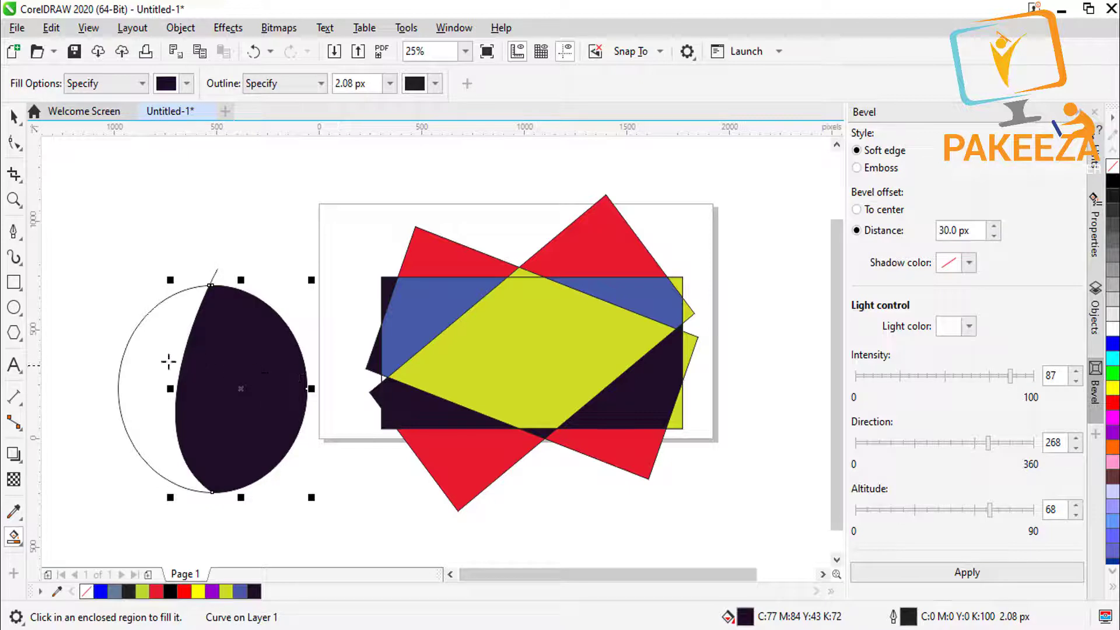
{"action": "left_click", "coordinate": [187, 83]}
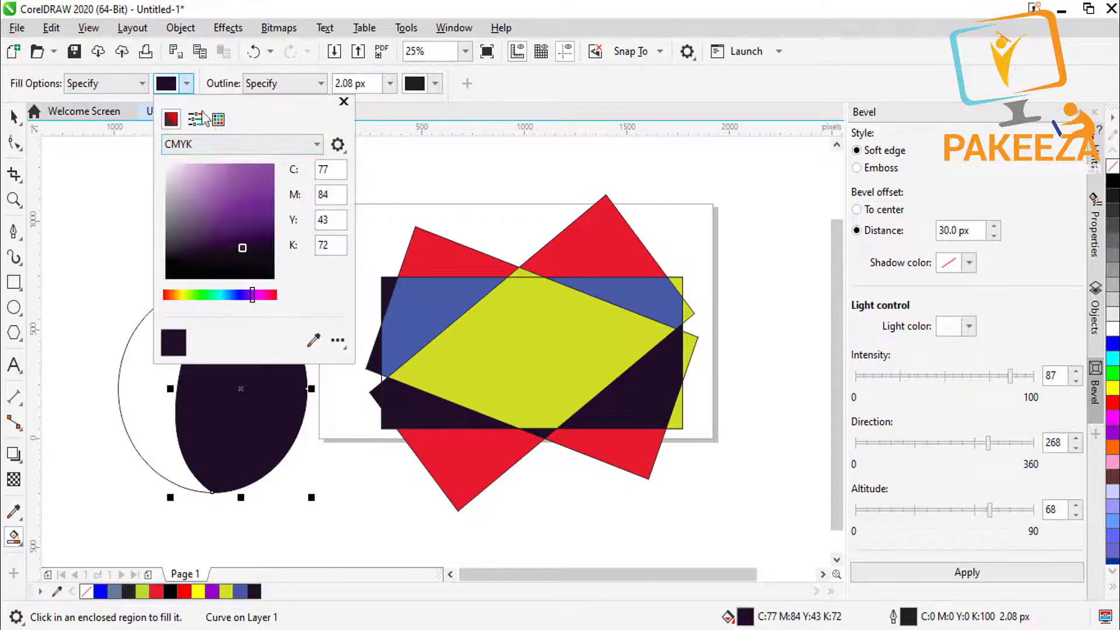
{"action": "left_click", "coordinate": [150, 428]}
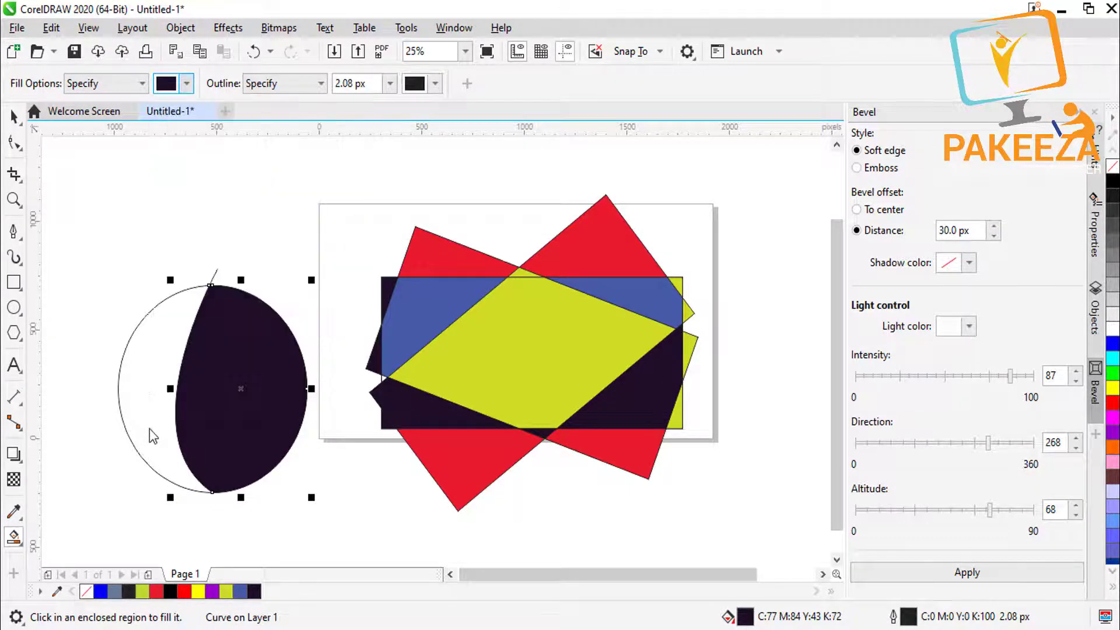
{"action": "left_click", "coordinate": [151, 425]}
- Shift the Smart Fill colour to dark olive C62 M58 Y91 K64 and fill the ellipse's left part with it
{"action": "left_click", "coordinate": [187, 84]}
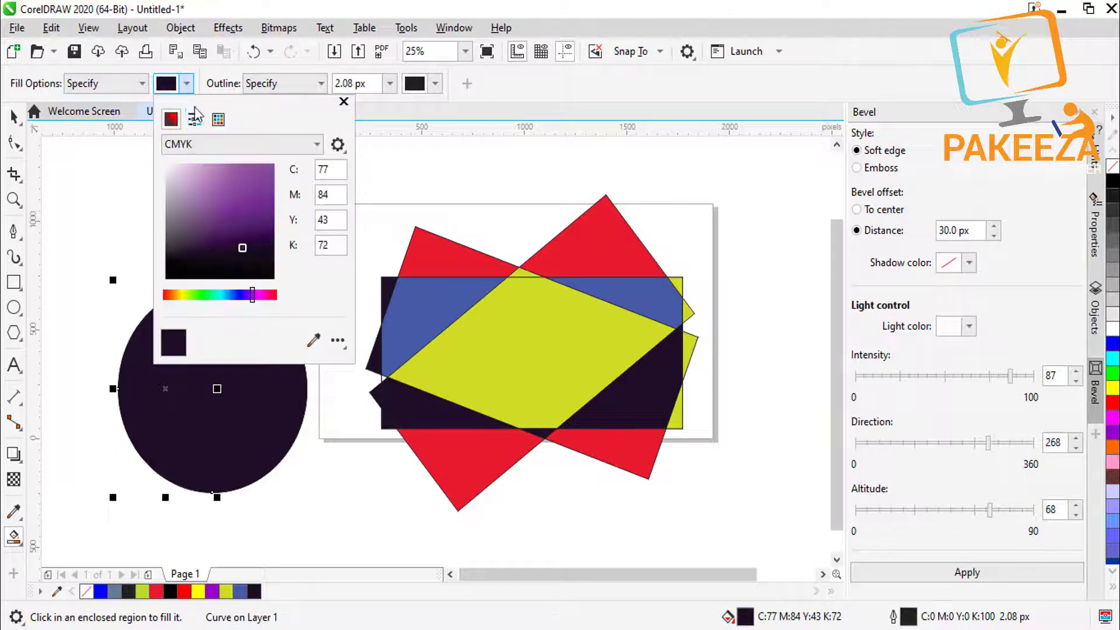
{"action": "left_click", "coordinate": [183, 295]}
{"action": "left_click", "coordinate": [343, 102]}
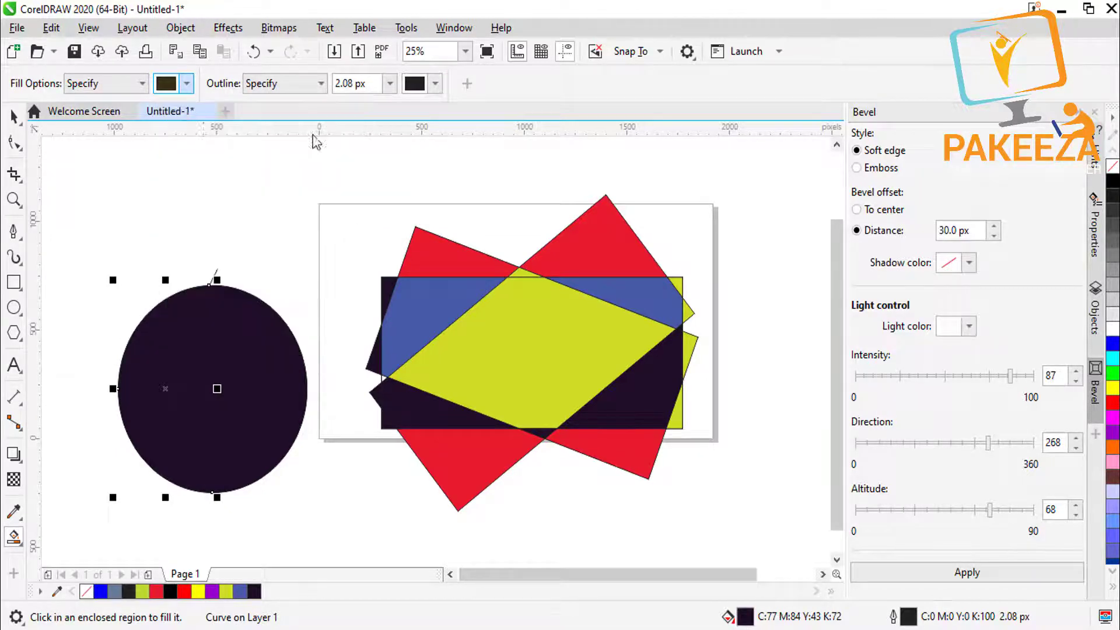
{"action": "left_click", "coordinate": [175, 333]}
- Change the Smart Fill colour to yellow C15 M0 Y100 K0 and fill the ellipse's left part
{"action": "left_click", "coordinate": [186, 83]}
{"action": "left_click", "coordinate": [263, 165]}
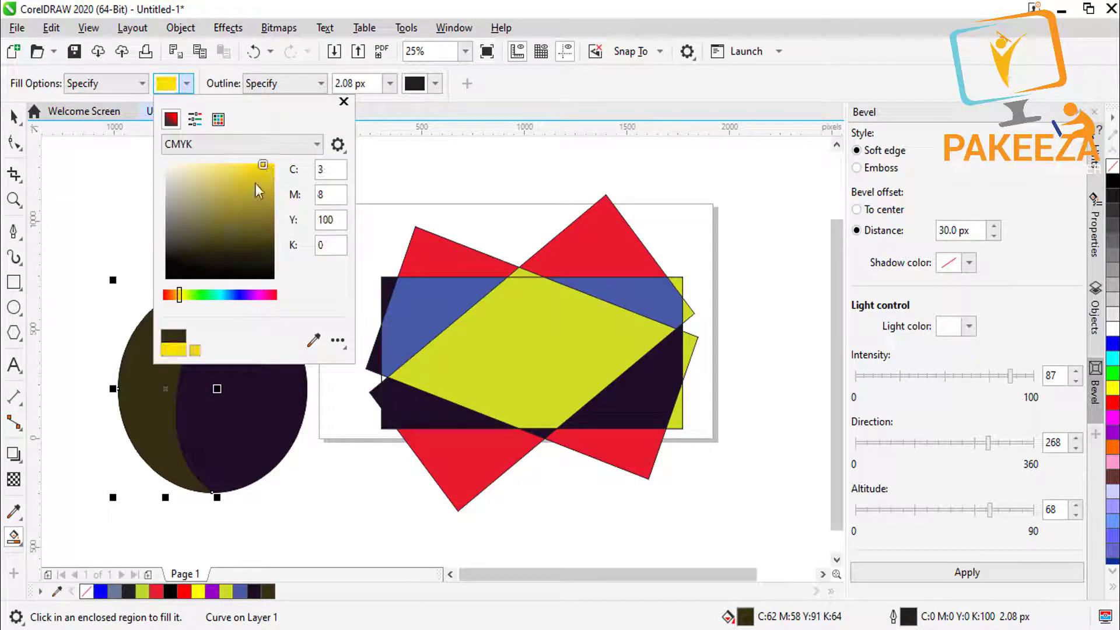
{"action": "left_click_drag", "start_coordinate": [198, 297], "coordinate": [181, 301]}
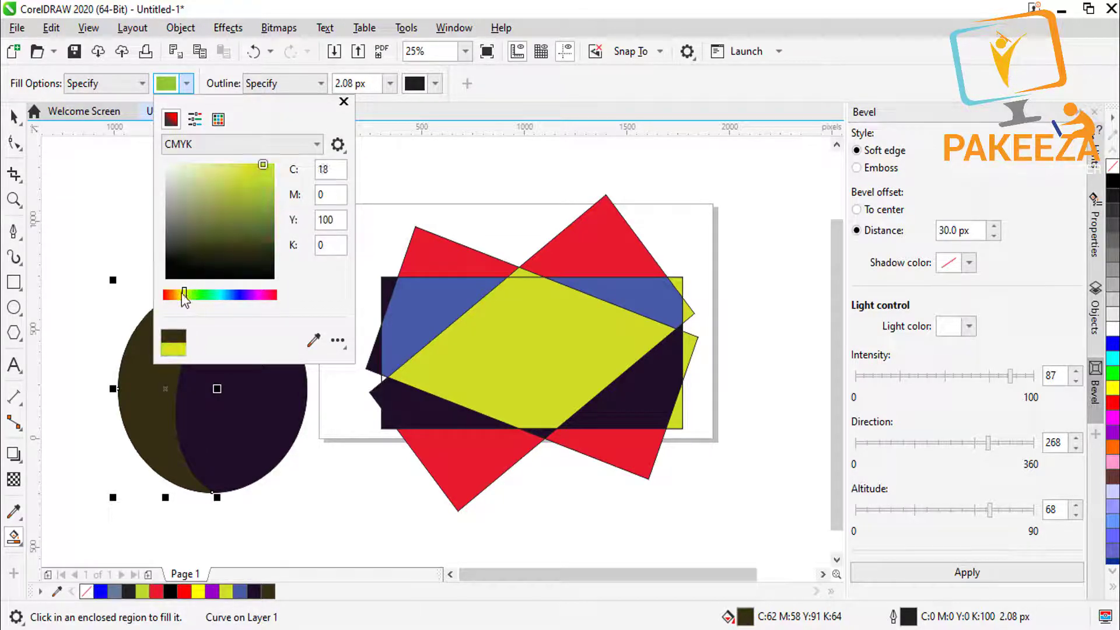
{"action": "left_click", "coordinate": [344, 101]}
{"action": "left_click", "coordinate": [123, 399]}
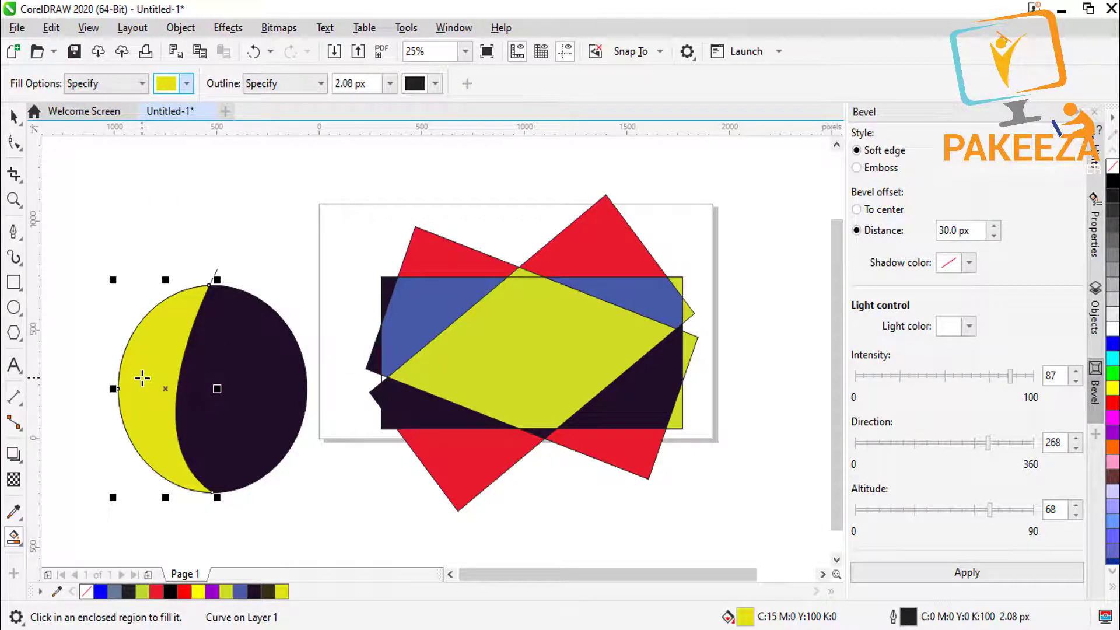
- Move the dividing curve's rotation centre to its bottom end, rotate a copy about 8.9° to the left and clear the selection
{"action": "left_click", "coordinate": [14, 115]}
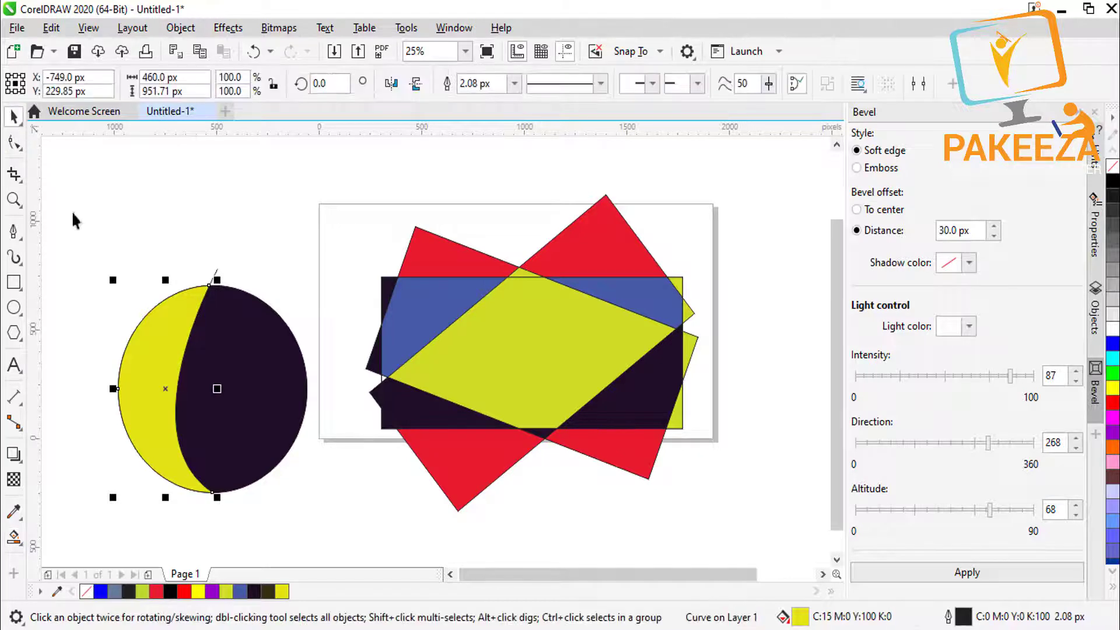
{"action": "left_click", "coordinate": [215, 281]}
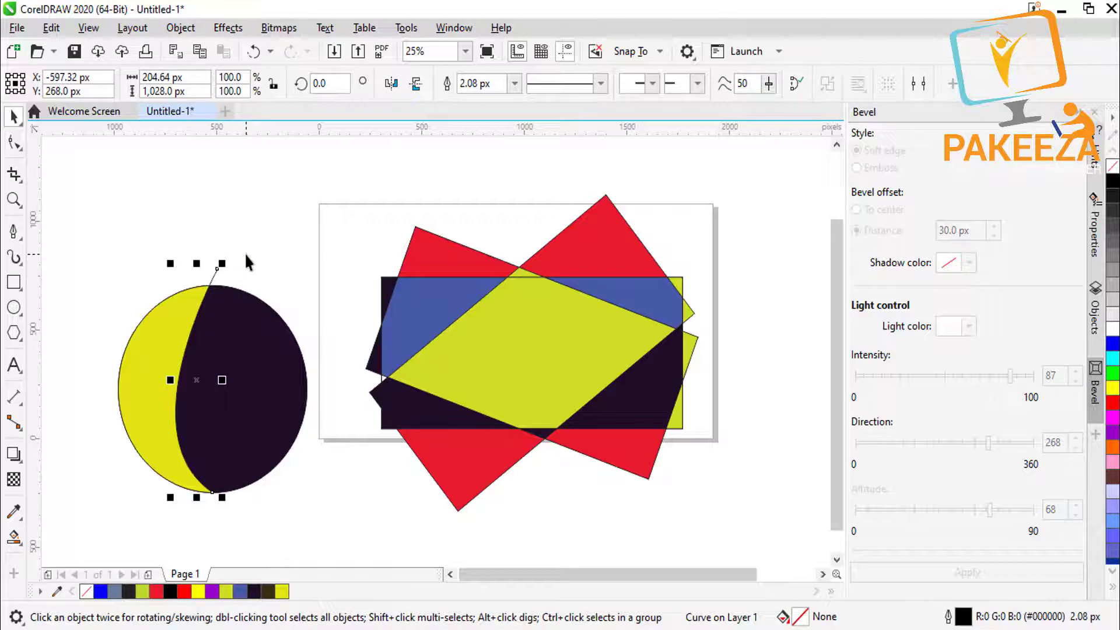
{"action": "left_click", "coordinate": [196, 381]}
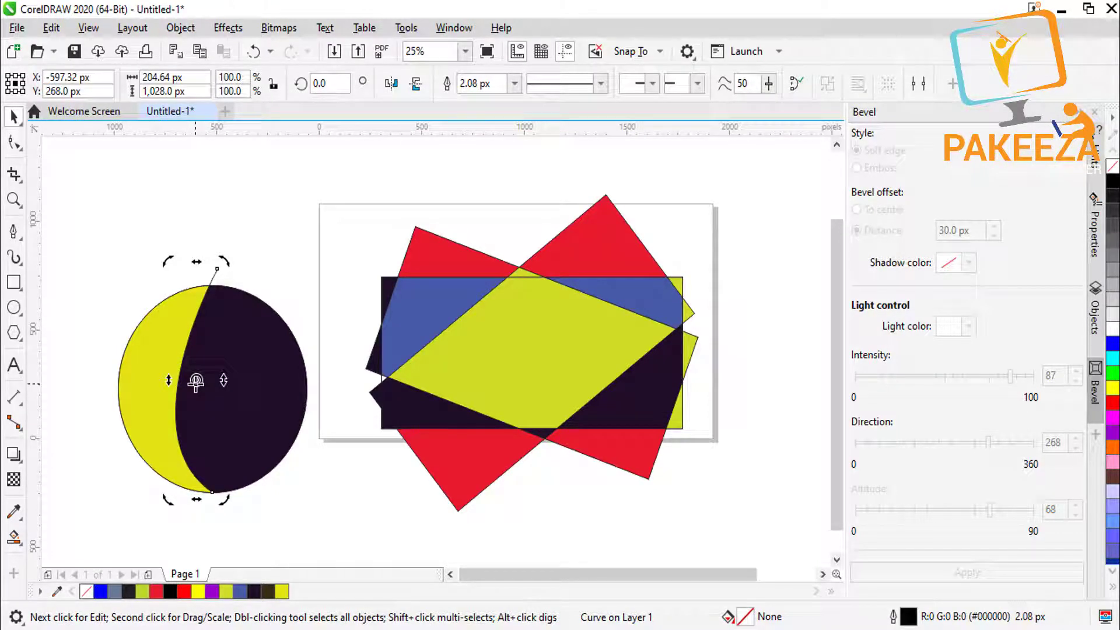
{"action": "left_click_drag", "start_coordinate": [195, 380], "coordinate": [213, 491]}
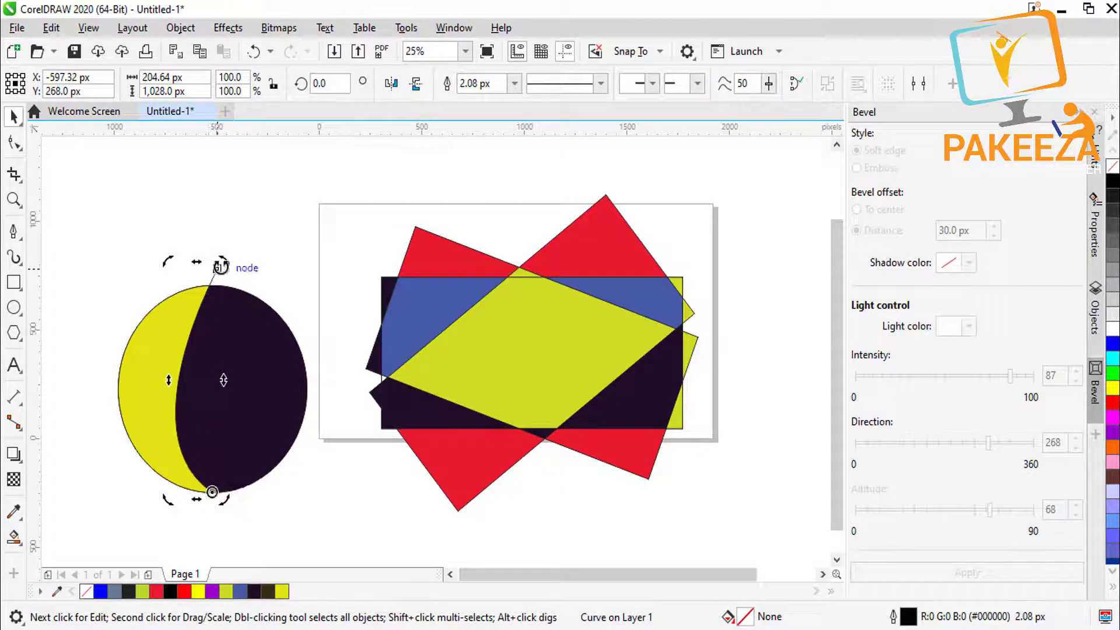
{"action": "left_click_drag", "start_coordinate": [221, 257], "coordinate": [187, 239]}
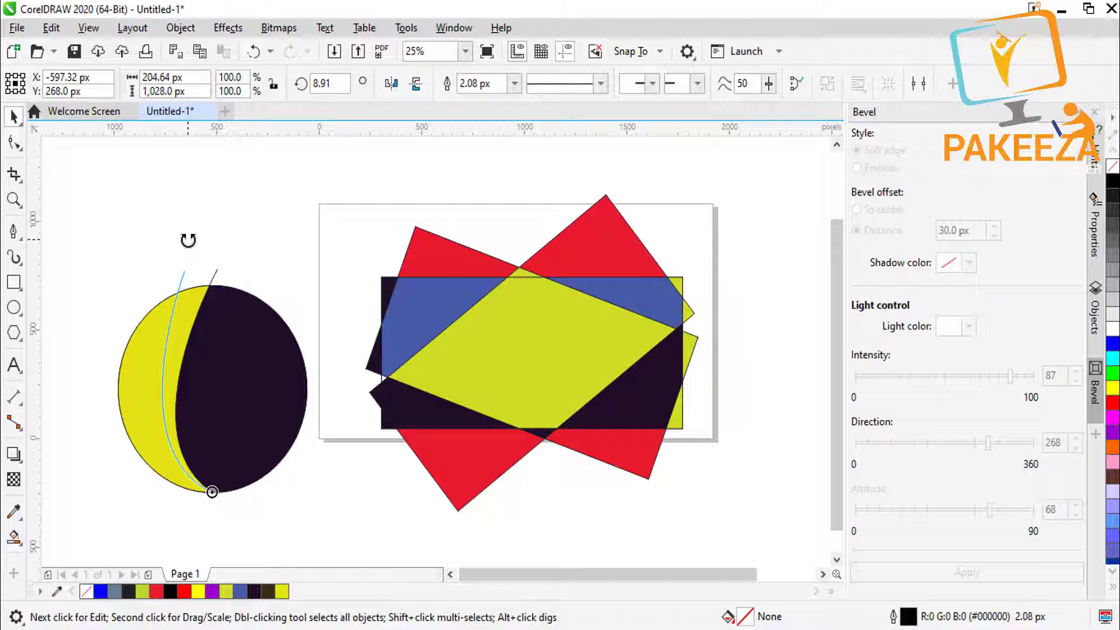
{"action": "left_click_drag", "start_coordinate": [188, 239], "coordinate": [188, 243]}
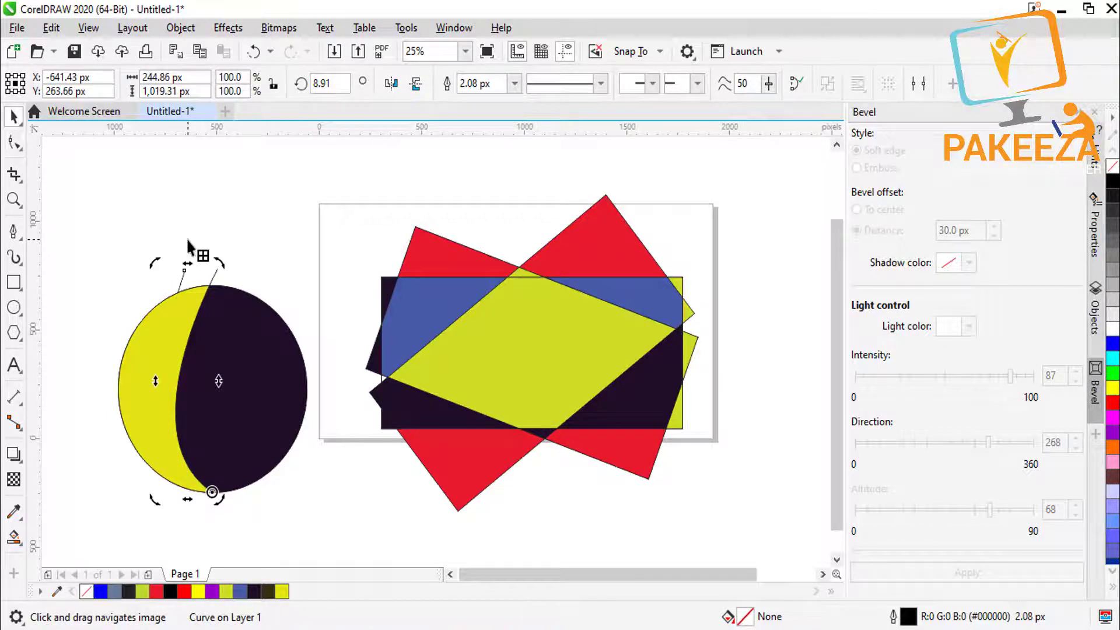
{"action": "left_click", "coordinate": [170, 199]}
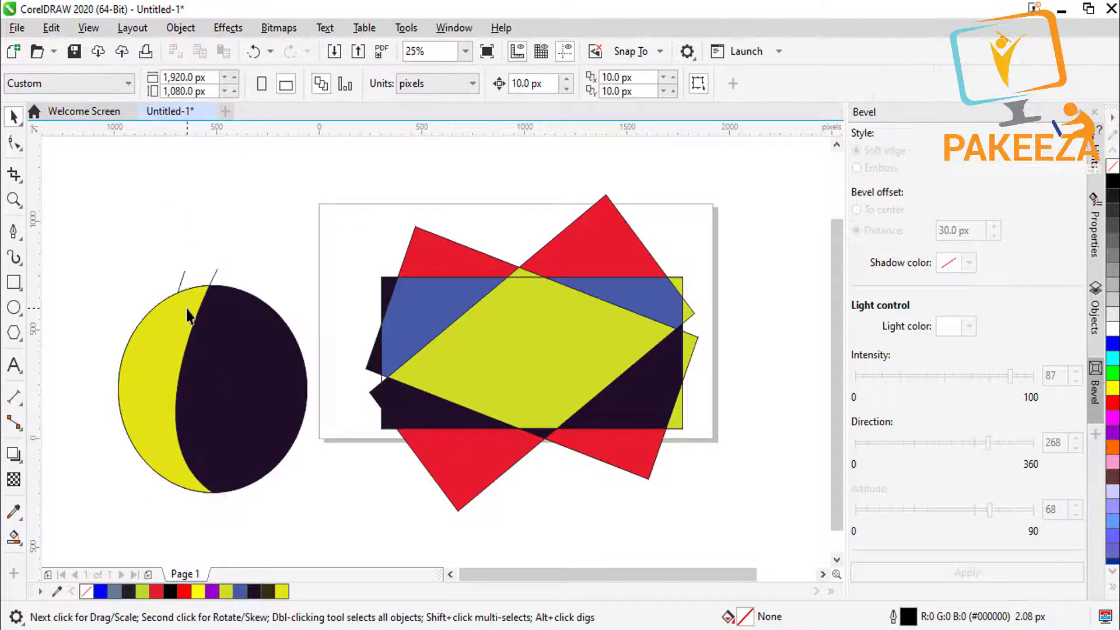
- Try recolouring the ellipse's yellow left part with red #FF0000, and undo the recolouring
{"action": "left_click", "coordinate": [187, 315]}
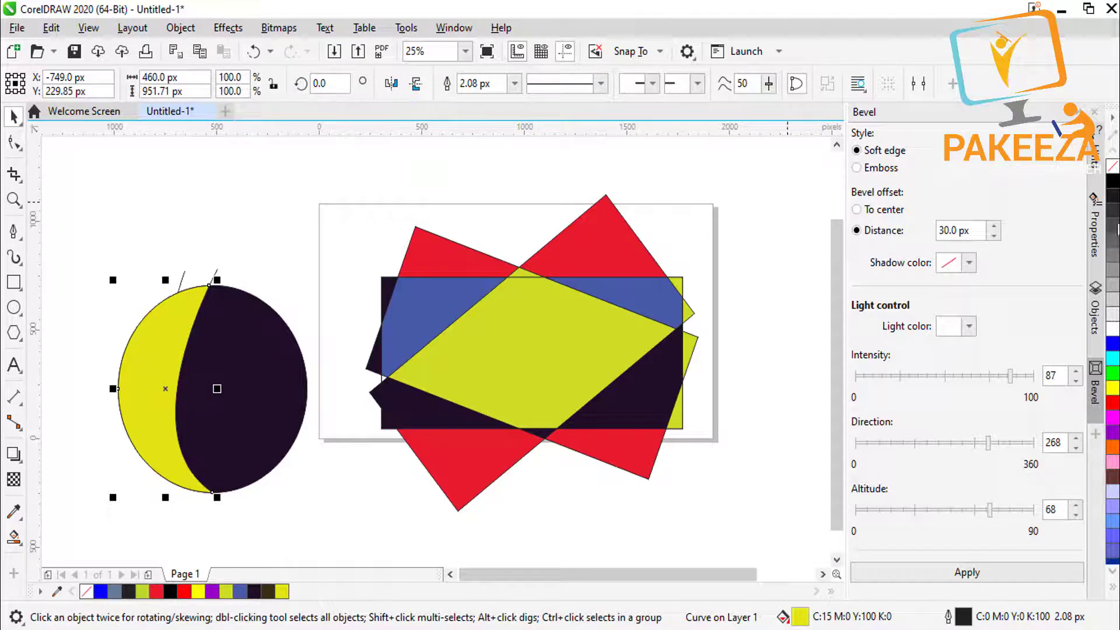
{"action": "left_click", "coordinate": [1113, 403]}
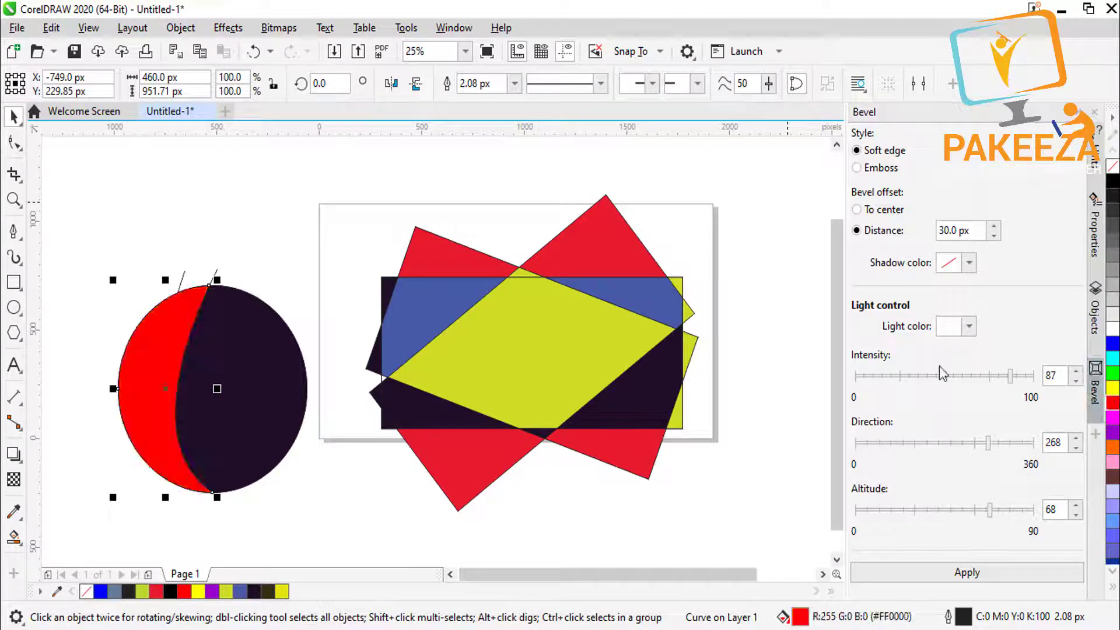
{"action": "key", "text": "ctrl+z"}
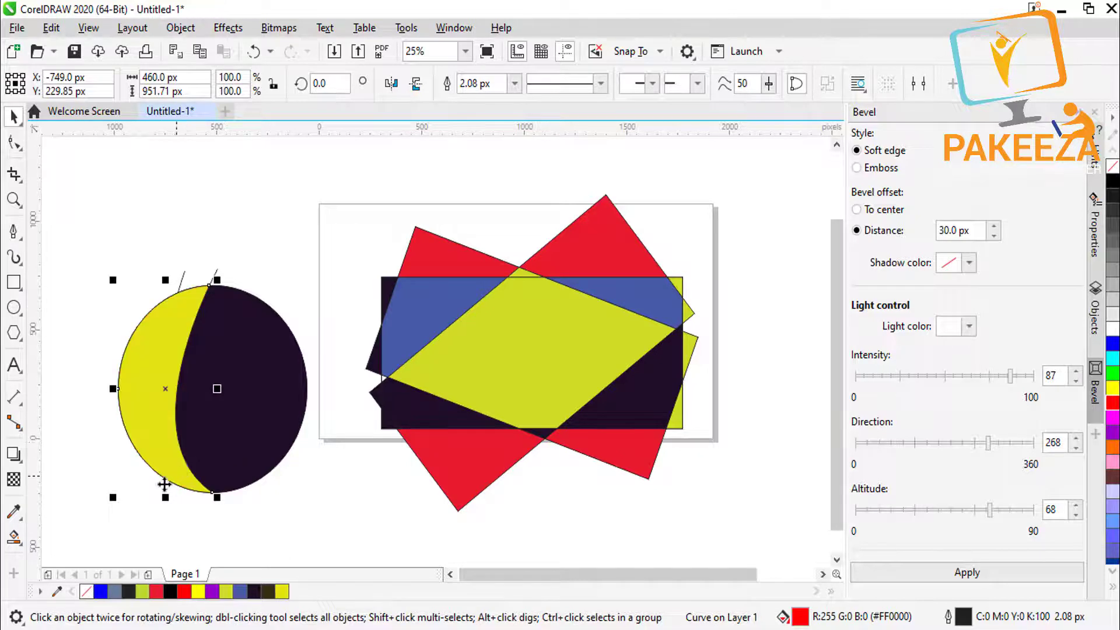
- Try smart-filling the area around the rotated curve copy with violet C68 M73 Y0 K0, and undo the fill
{"action": "left_click", "coordinate": [14, 537]}
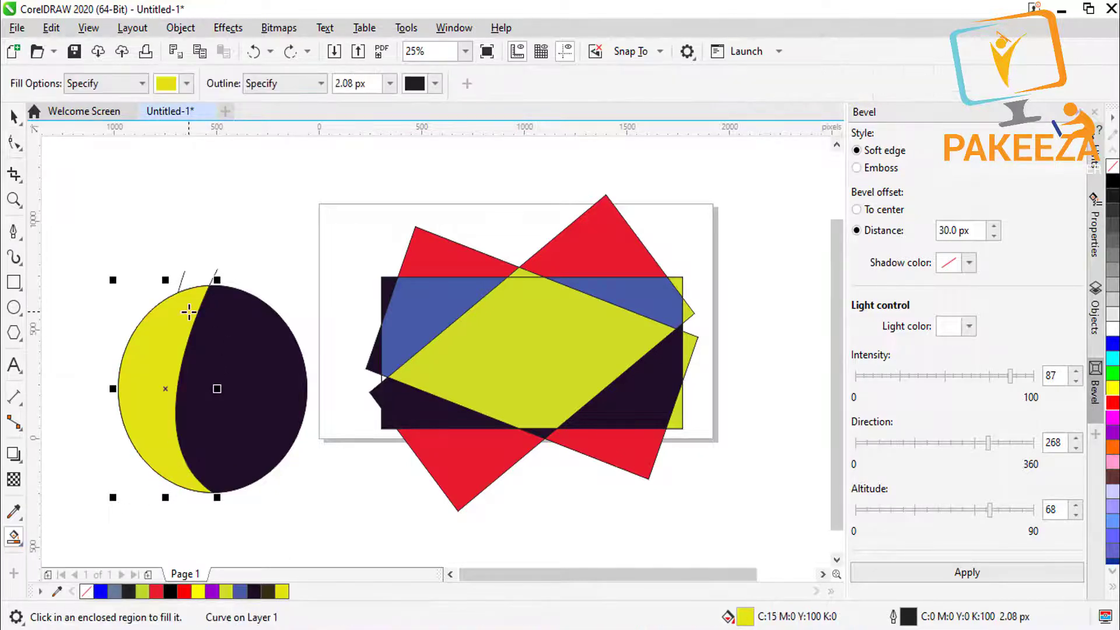
{"action": "left_click", "coordinate": [186, 83]}
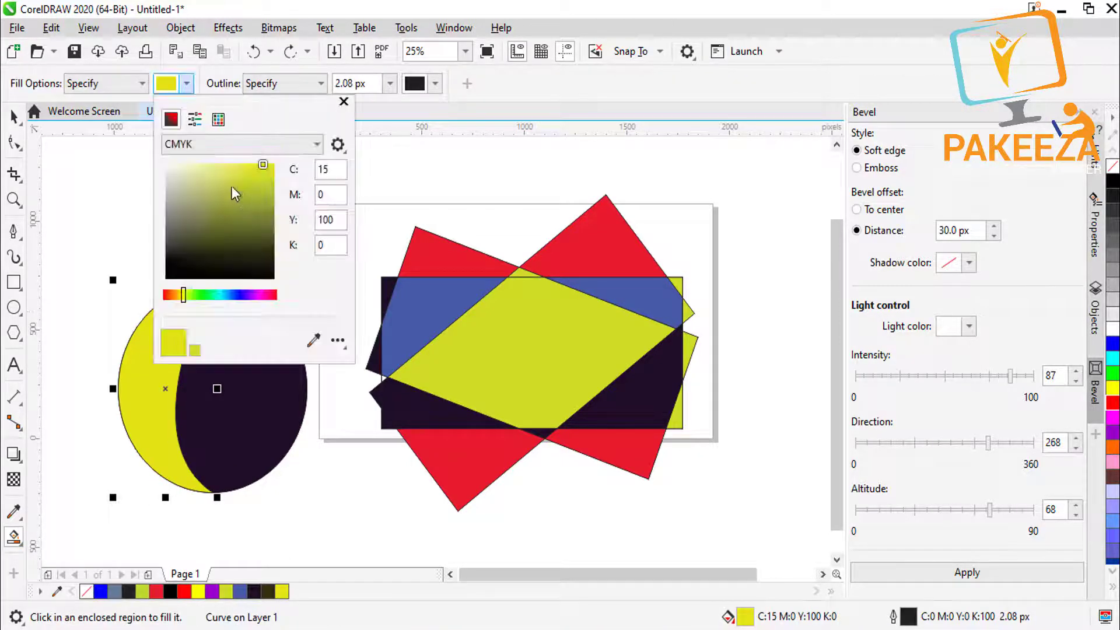
{"action": "left_click", "coordinate": [243, 295]}
{"action": "left_click", "coordinate": [238, 179]}
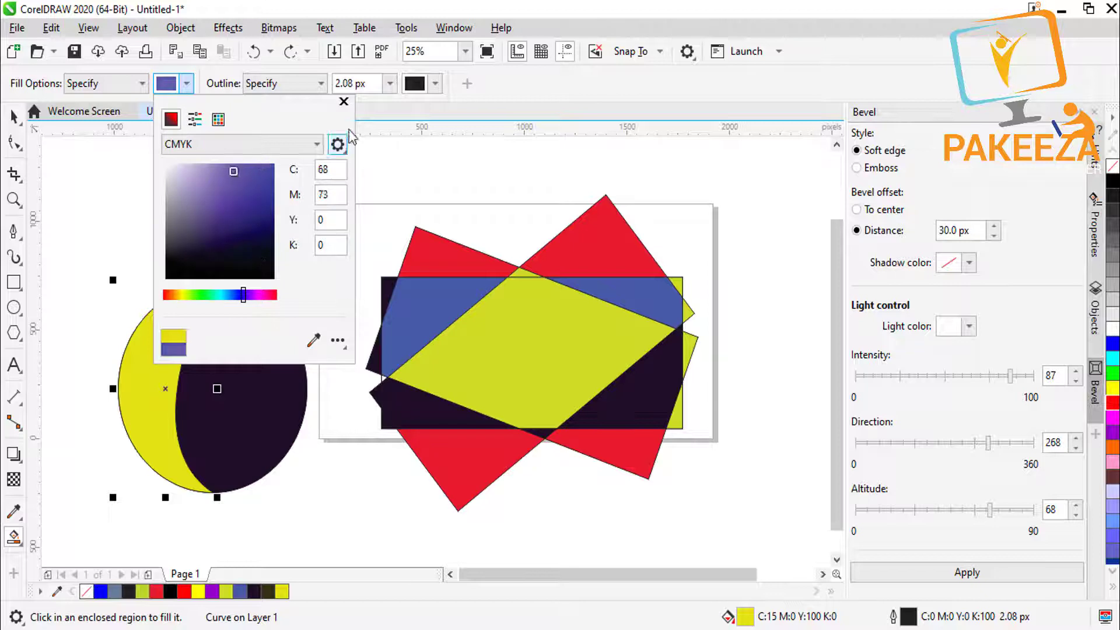
{"action": "left_click", "coordinate": [344, 101]}
{"action": "left_click", "coordinate": [176, 345]}
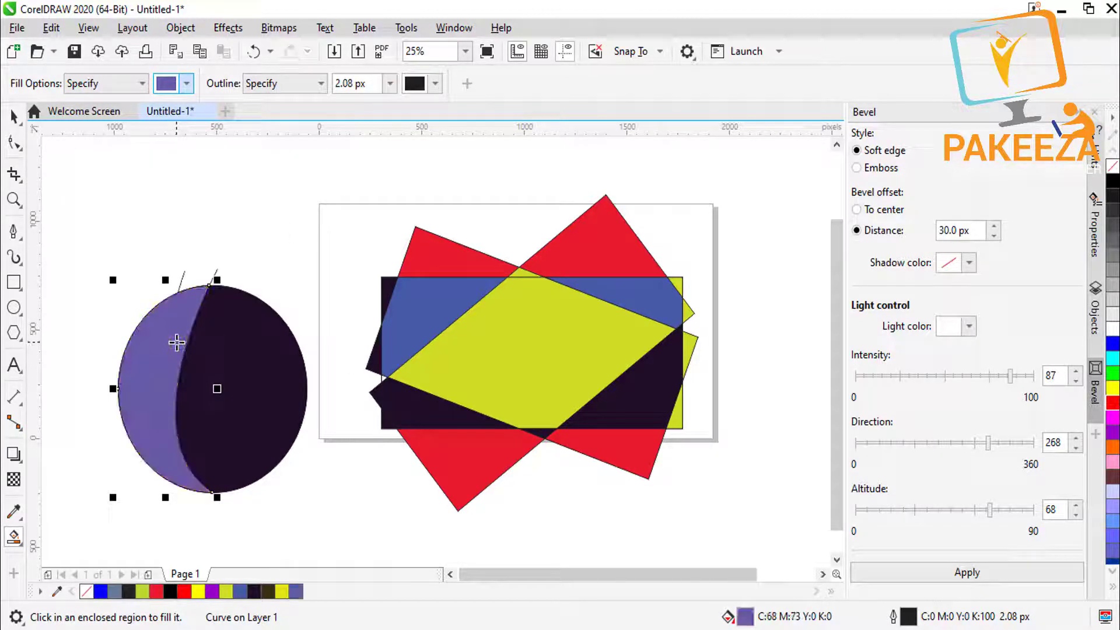
{"action": "key", "text": "ctrl+z"}
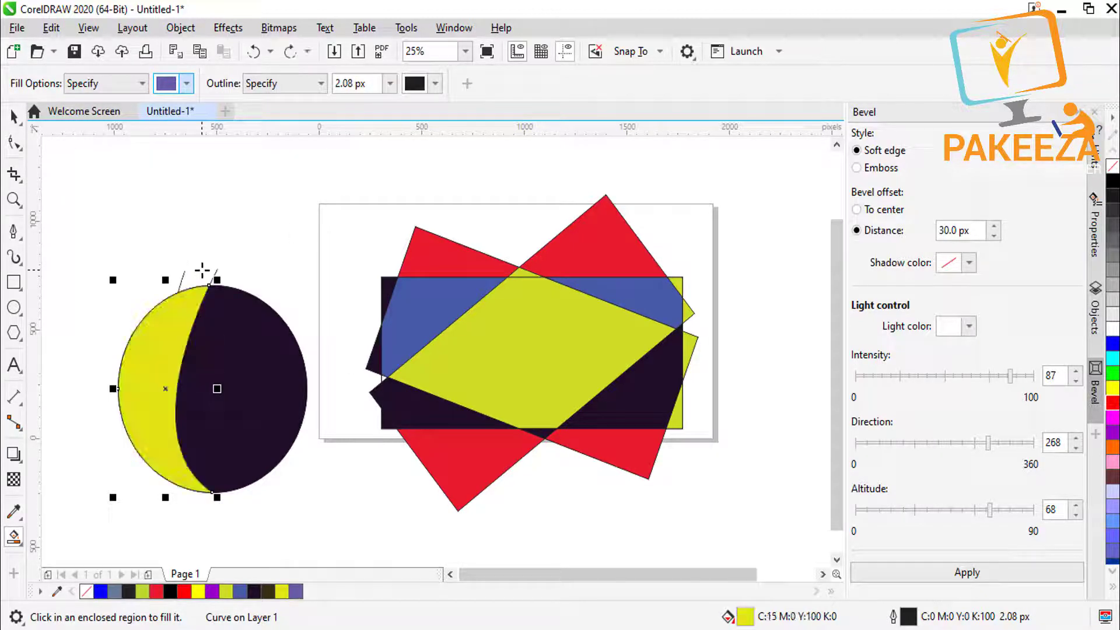
- Undo the rotated curve copy and the yellow and olive fills, back to the ellipse's dark purple left part
{"action": "left_click", "coordinate": [14, 117]}
{"action": "left_click", "coordinate": [179, 287]}
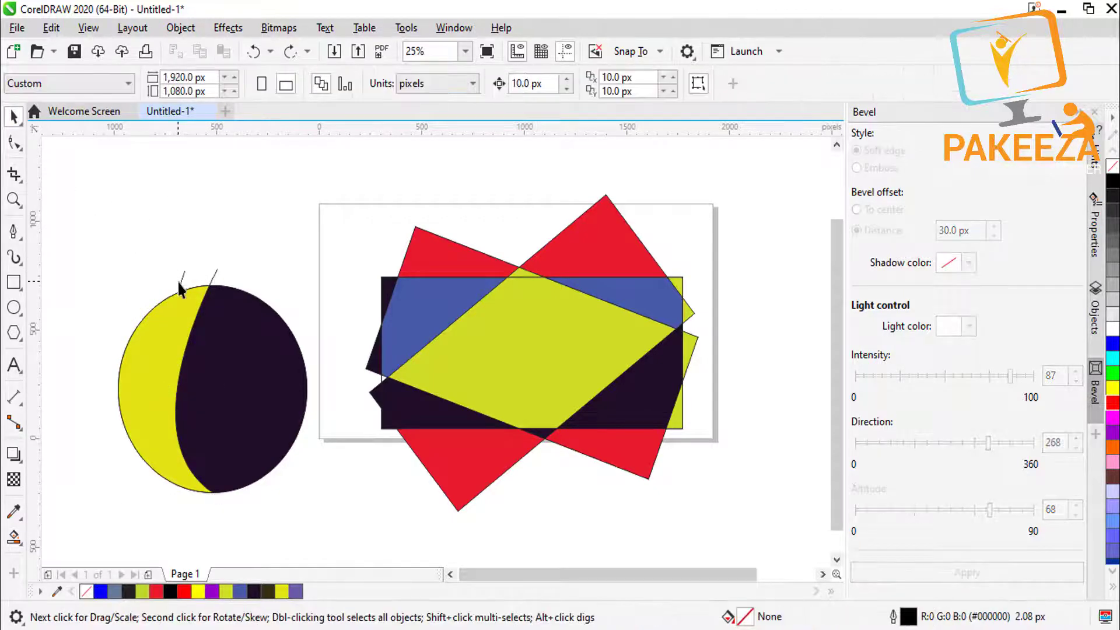
{"action": "left_click", "coordinate": [181, 287]}
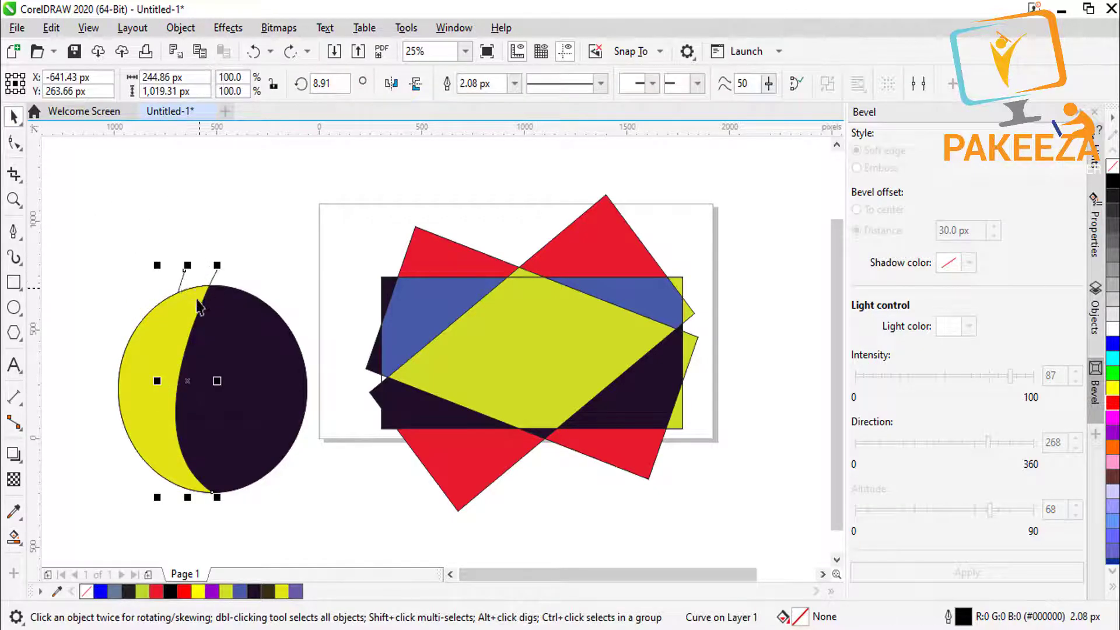
{"action": "key", "text": "ctrl+shift+z"}
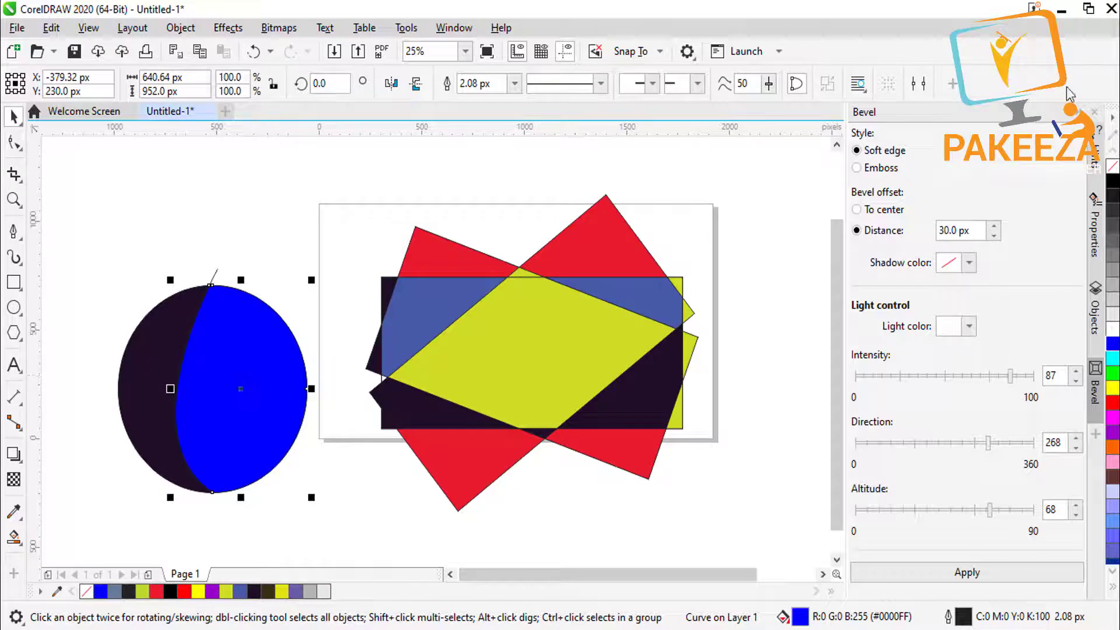
- Remove the fill from the right and left parts of the ellipse and clear the selection
{"action": "left_click", "coordinate": [1112, 177]}
{"action": "left_click", "coordinate": [188, 199]}
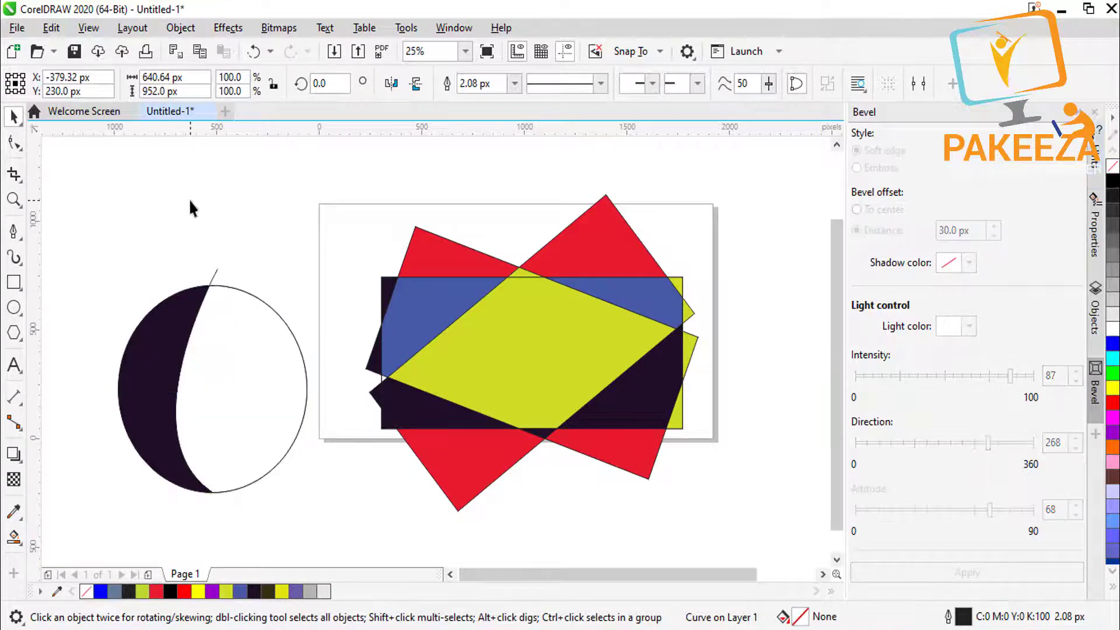
{"action": "left_click", "coordinate": [157, 355]}
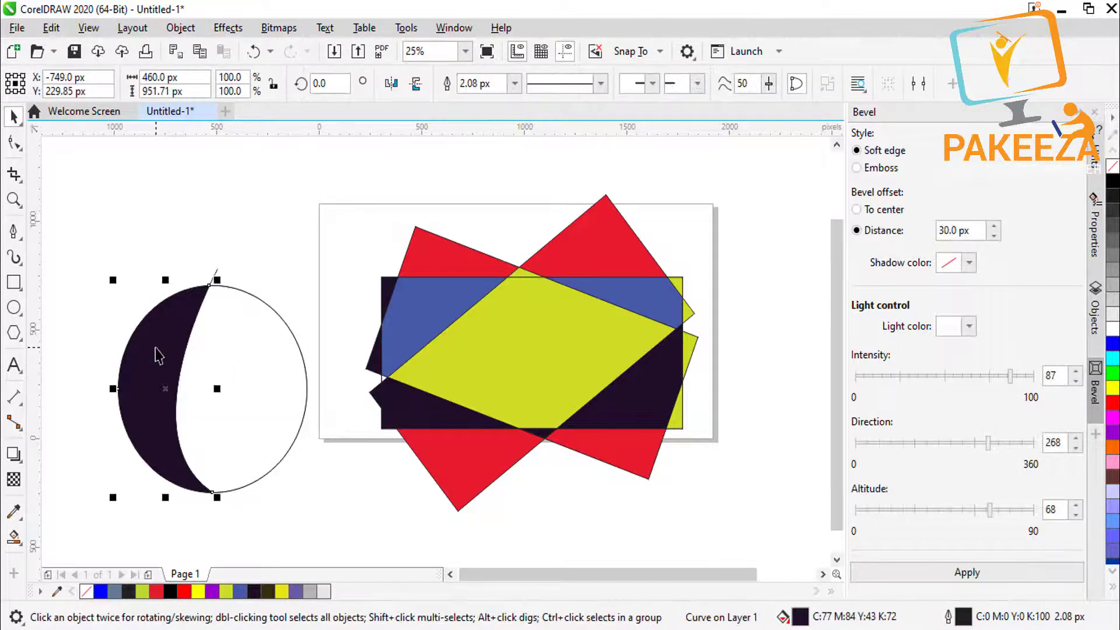
{"action": "left_click", "coordinate": [1113, 174]}
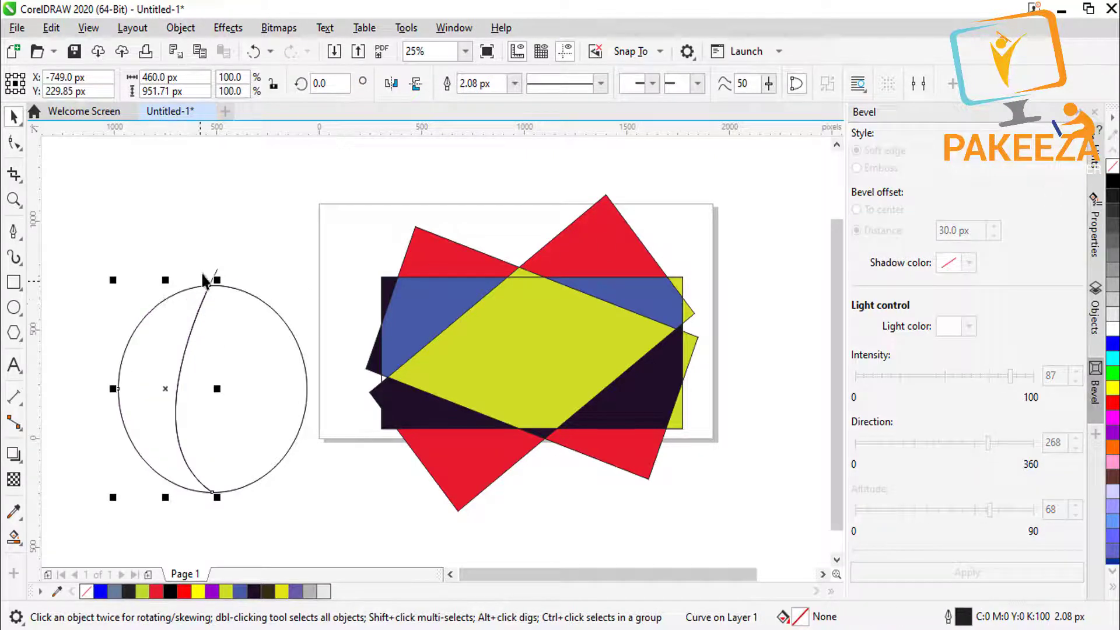
{"action": "left_click", "coordinate": [208, 234]}
- Set the dividing curve's rotation centre at its bottom end and rotate a copy about 13.5° to the left
{"action": "left_click", "coordinate": [213, 284]}
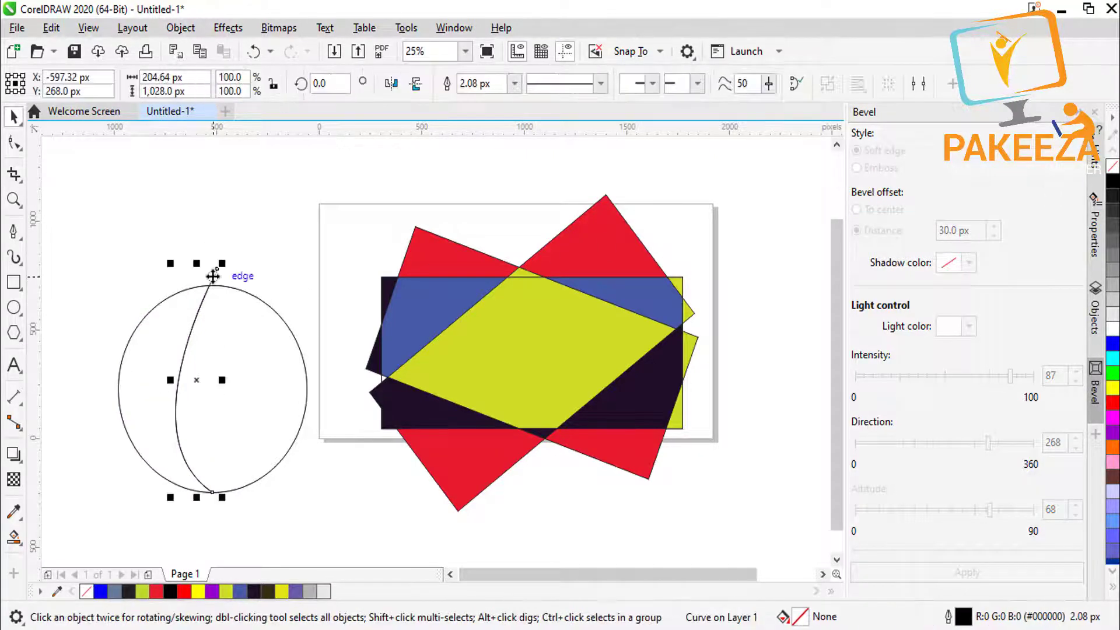
{"action": "left_click", "coordinate": [198, 382]}
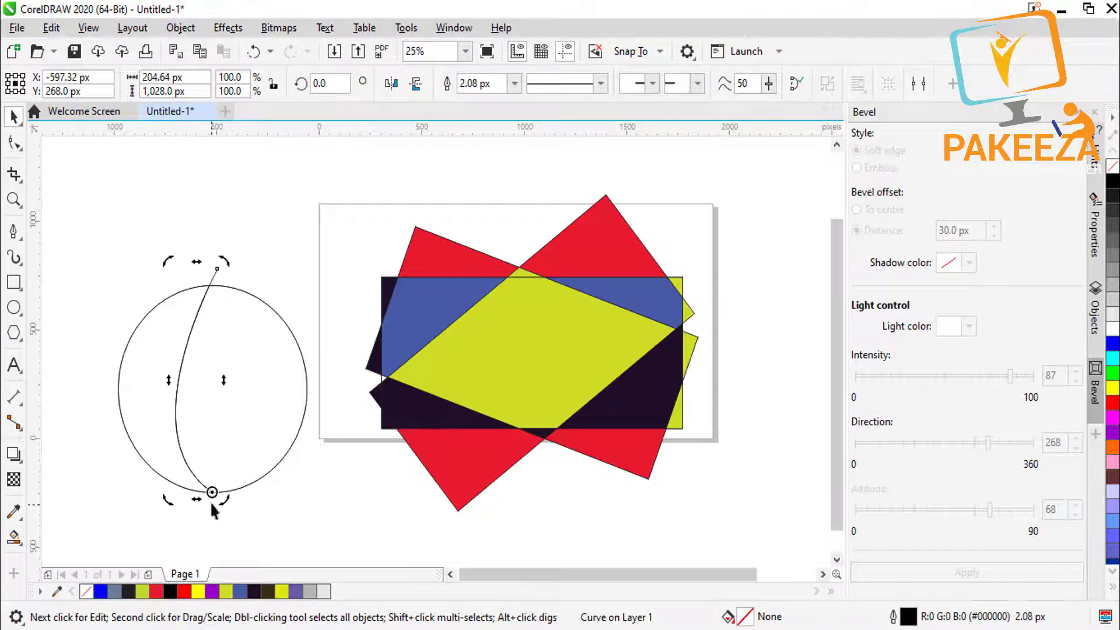
{"action": "left_click_drag", "start_coordinate": [217, 264], "coordinate": [175, 264]}
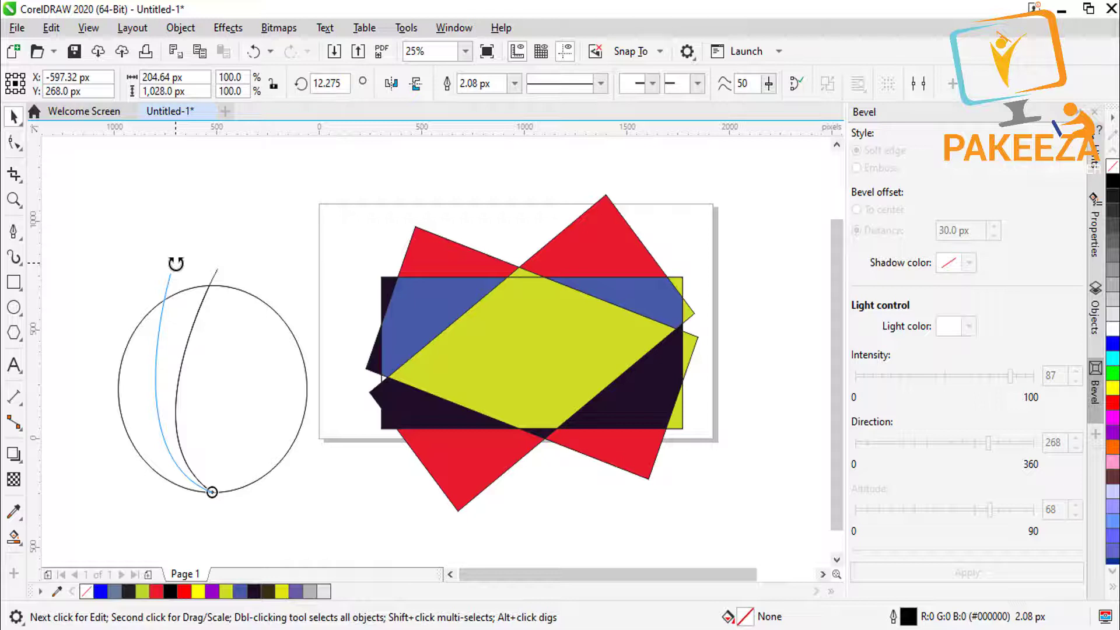
{"action": "key", "text": "Escape"}
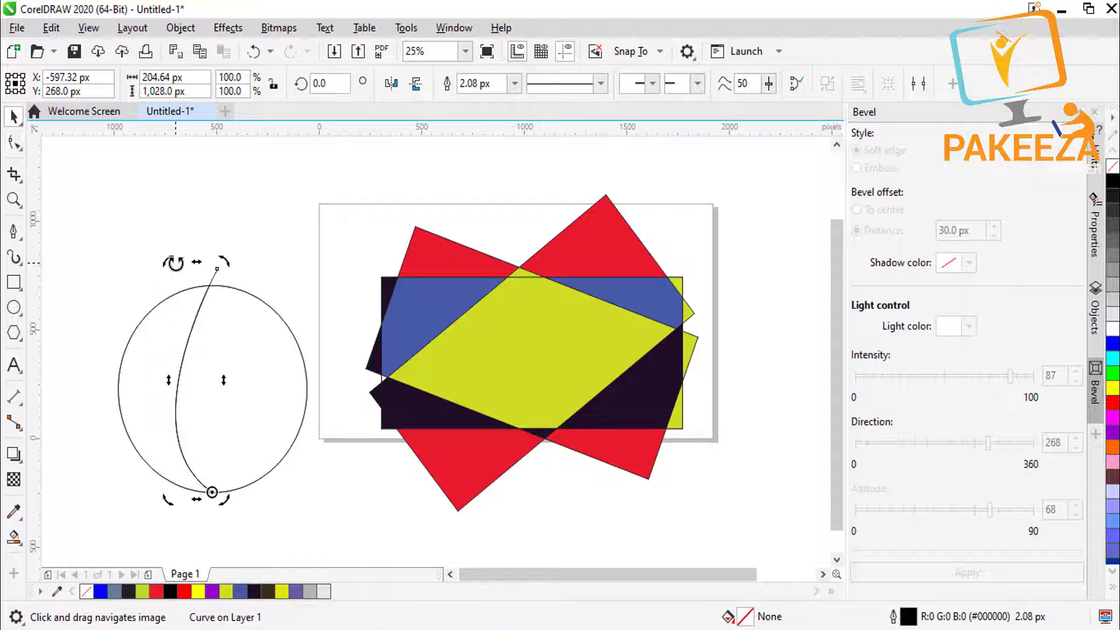
{"action": "left_click_drag", "start_coordinate": [225, 262], "coordinate": [125, 298]}
{"action": "key", "text": "Escape"}
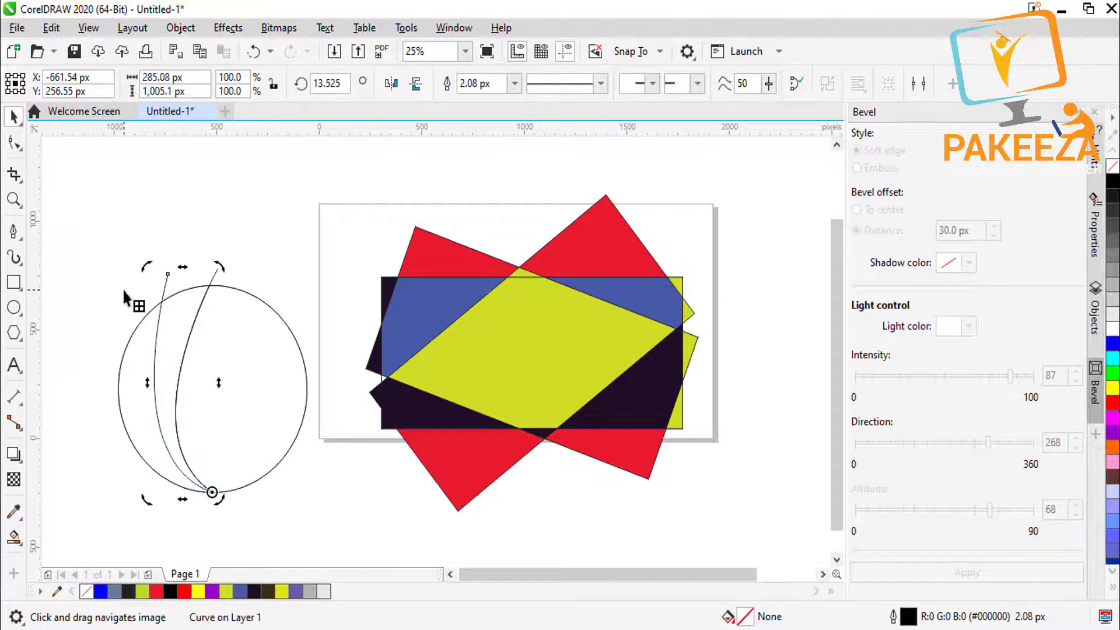
- Smart-fill the strip between the two curves inside the ellipse with violet C68 M73 Y0 K0
{"action": "left_click", "coordinate": [115, 230]}
{"action": "left_click", "coordinate": [157, 358]}
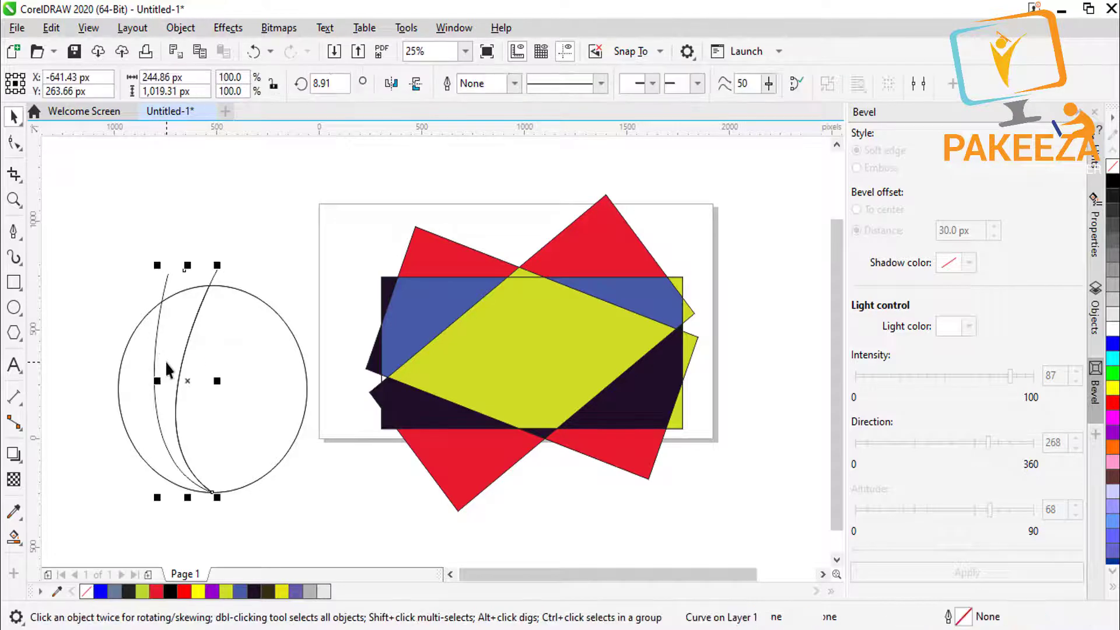
{"action": "left_click", "coordinate": [13, 536]}
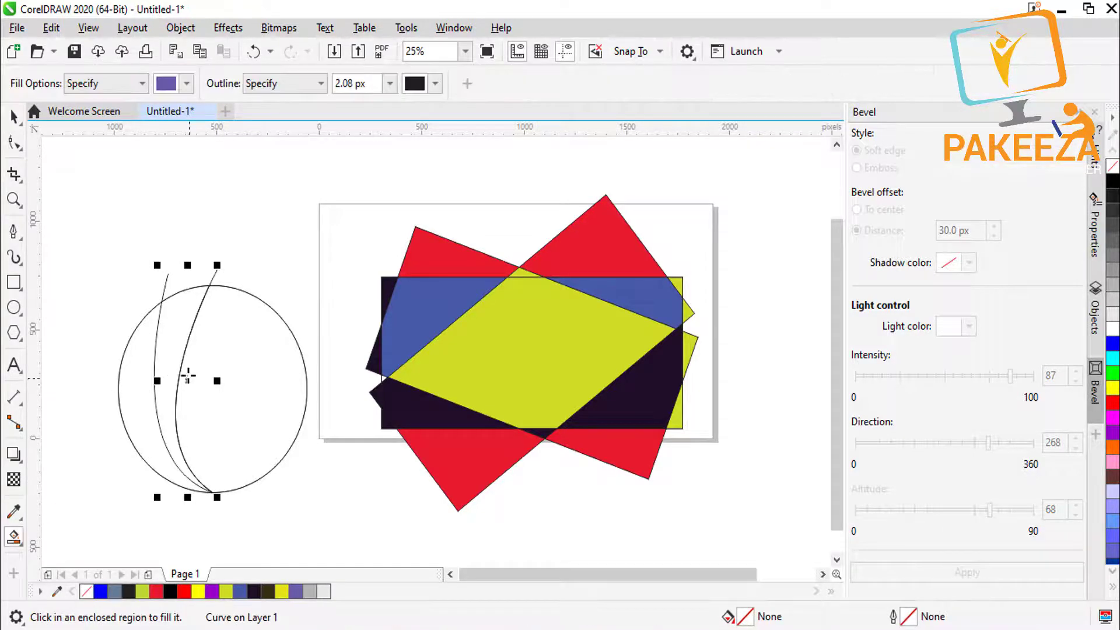
{"action": "left_click", "coordinate": [165, 344]}
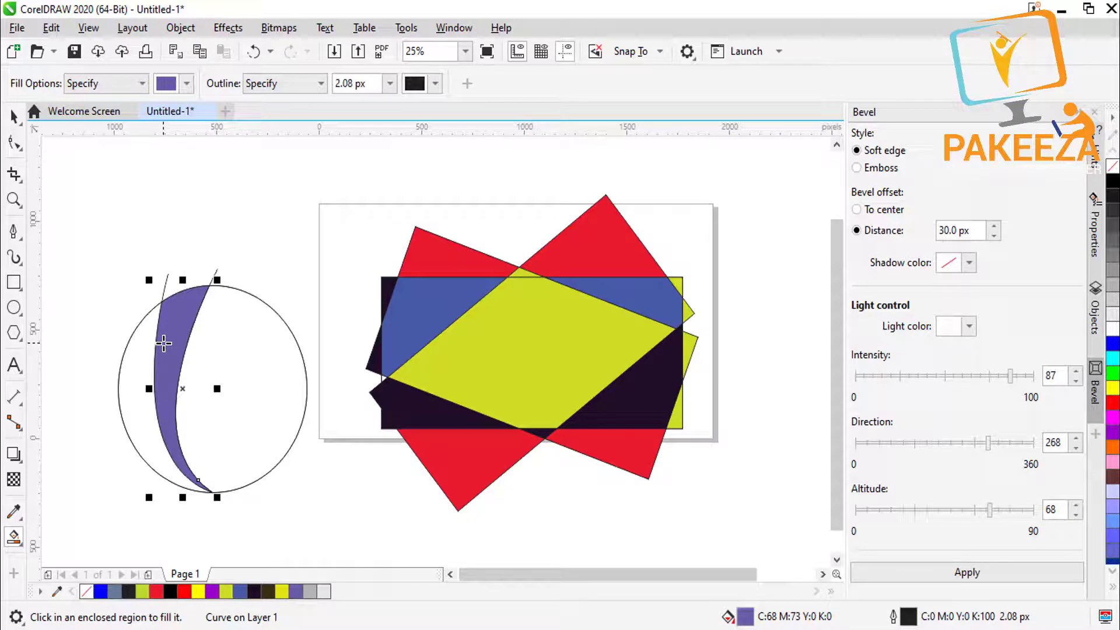
- Set the smart fill colour to C9 M9 Y83 K0 and recolour the strip between the curves bright yellow #FFFF00
{"action": "left_click", "coordinate": [187, 83]}
{"action": "left_click", "coordinate": [179, 295]}
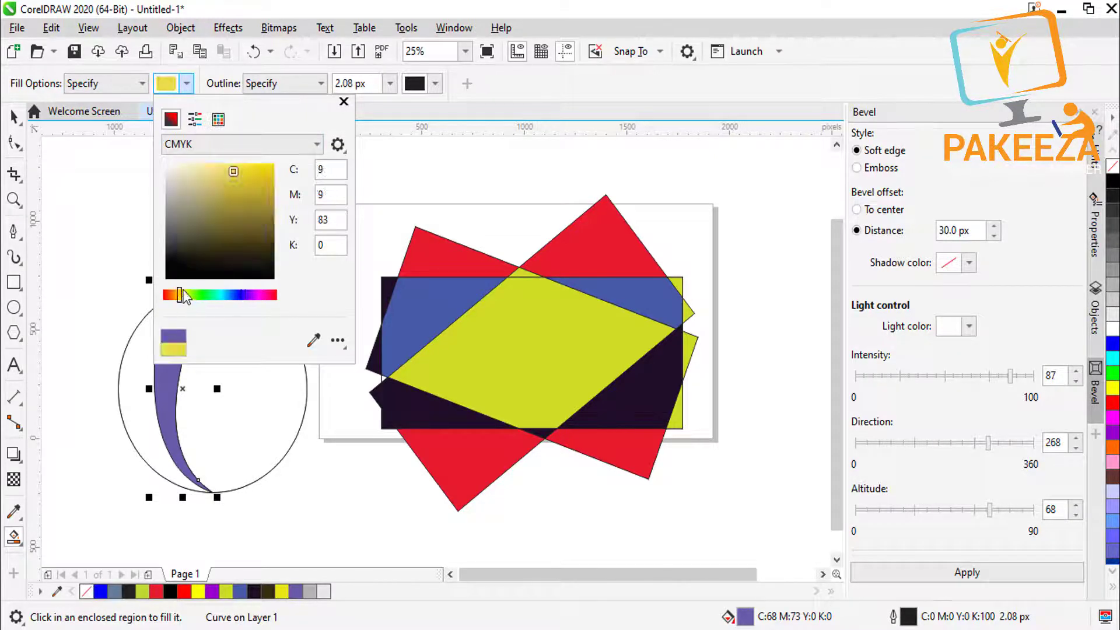
{"action": "left_click", "coordinate": [343, 102]}
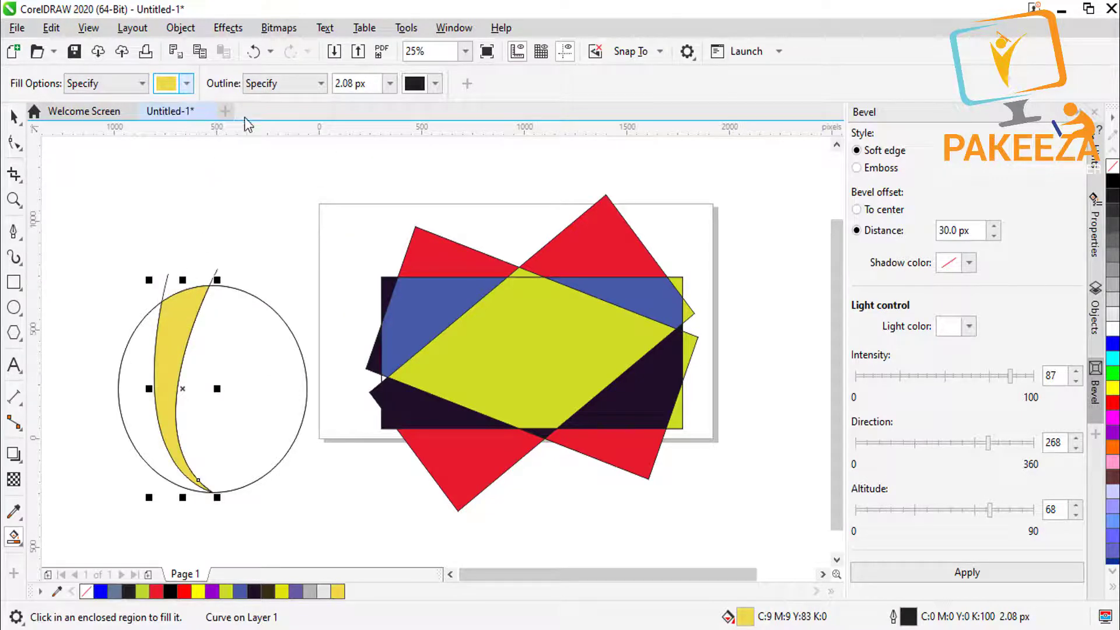
{"action": "left_click", "coordinate": [1113, 388]}
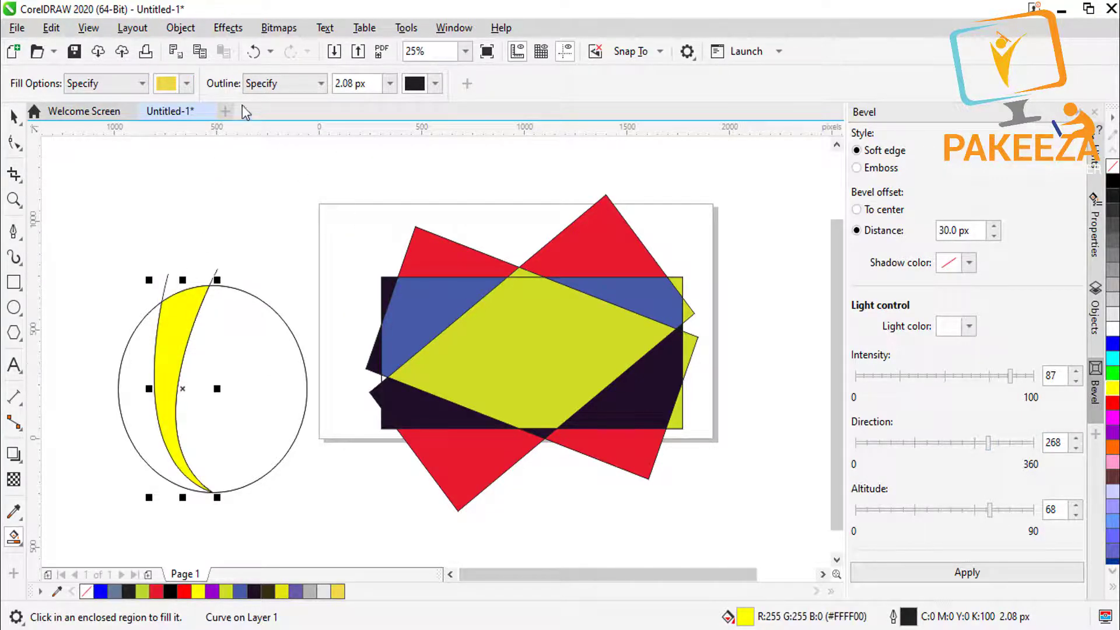
- Smart-fill the ellipse's right and left parts, recolouring the right one red and the left one dark blue #000066
{"action": "left_click", "coordinate": [224, 344]}
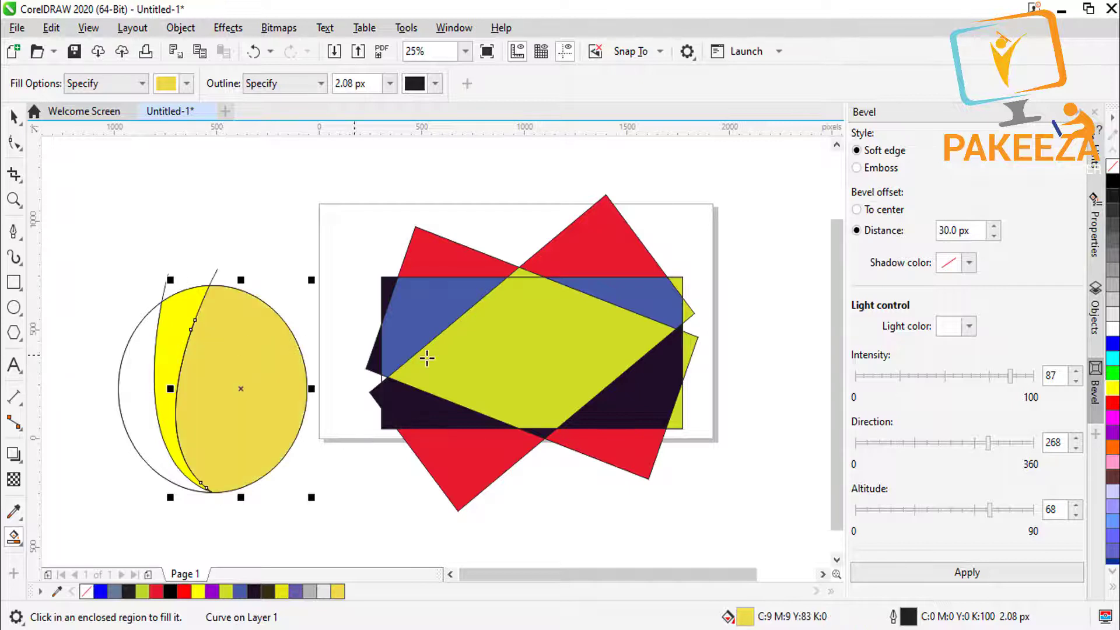
{"action": "left_click", "coordinate": [1111, 408]}
{"action": "left_click", "coordinate": [130, 393]}
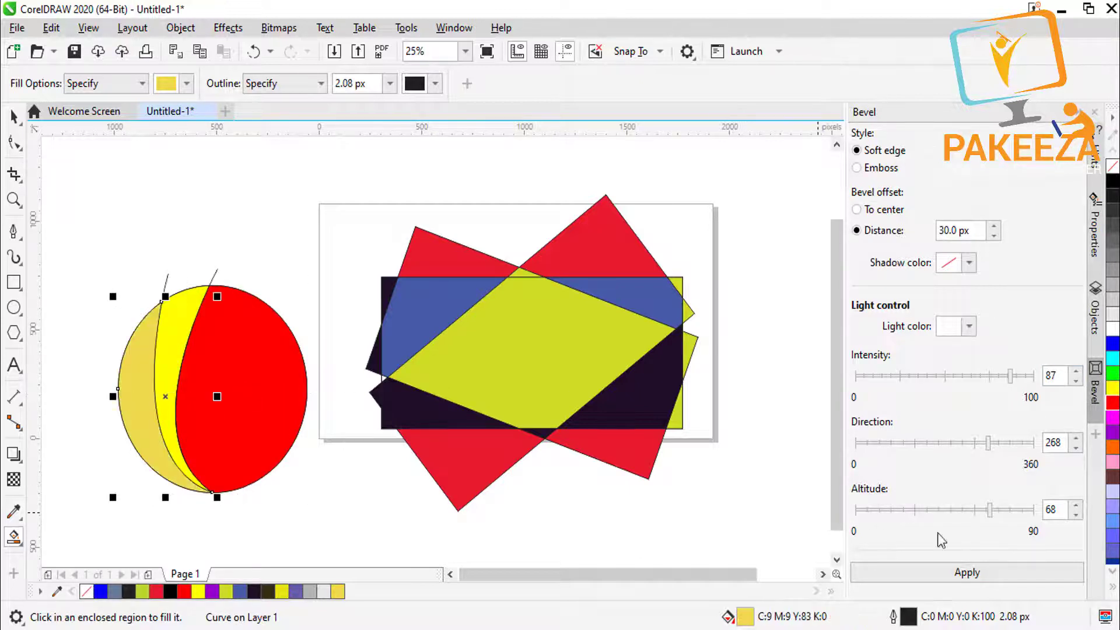
{"action": "left_click", "coordinate": [1113, 573]}
{"action": "left_click", "coordinate": [1113, 573]}
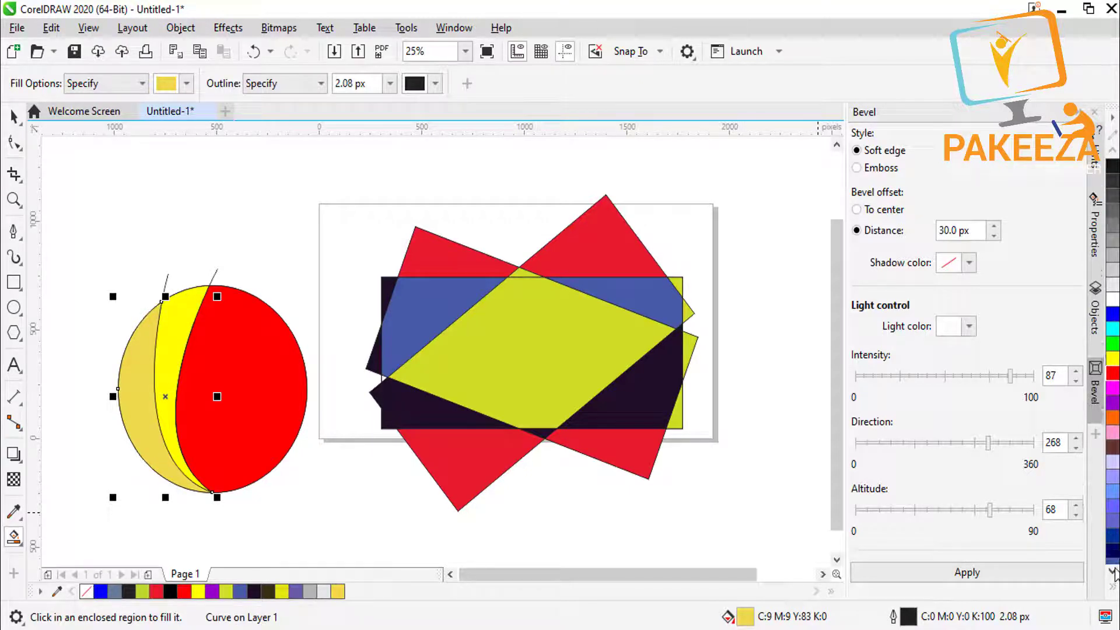
{"action": "left_click", "coordinate": [1113, 550]}
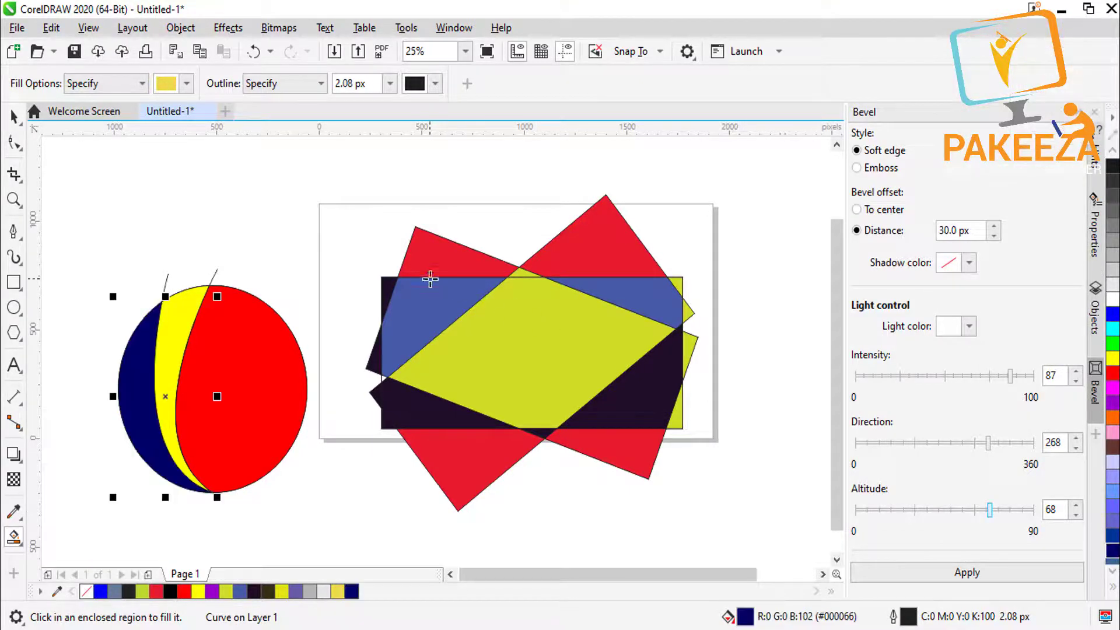
- Delete the two dividing curves whose ends stick out above the ellipse
{"action": "left_click", "coordinate": [14, 116]}
{"action": "left_click", "coordinate": [214, 280]}
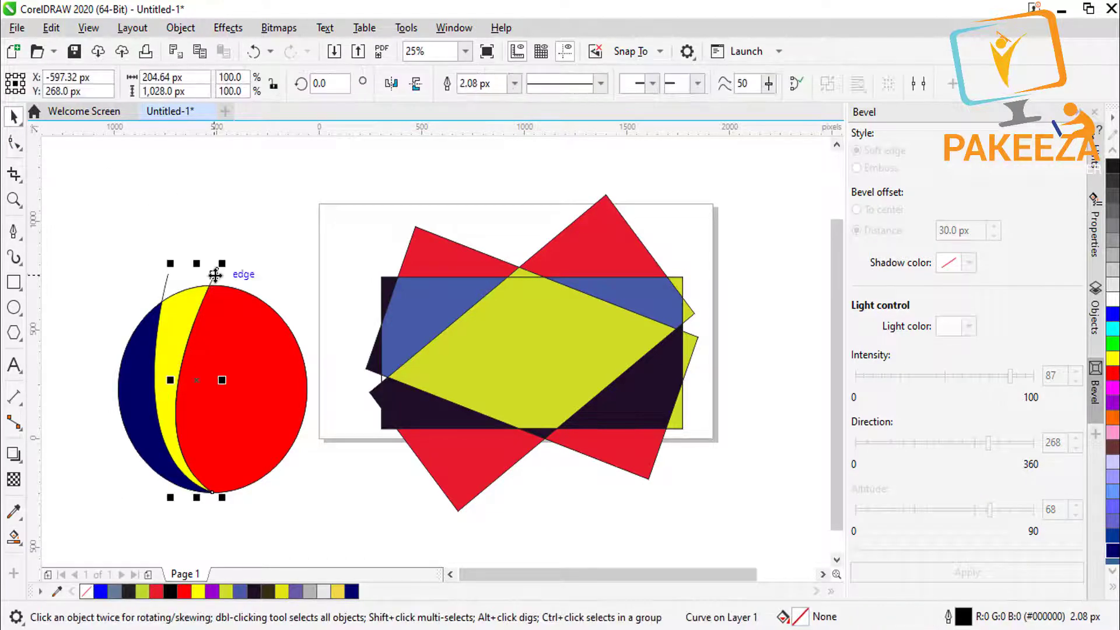
{"action": "left_click", "coordinate": [249, 275]}
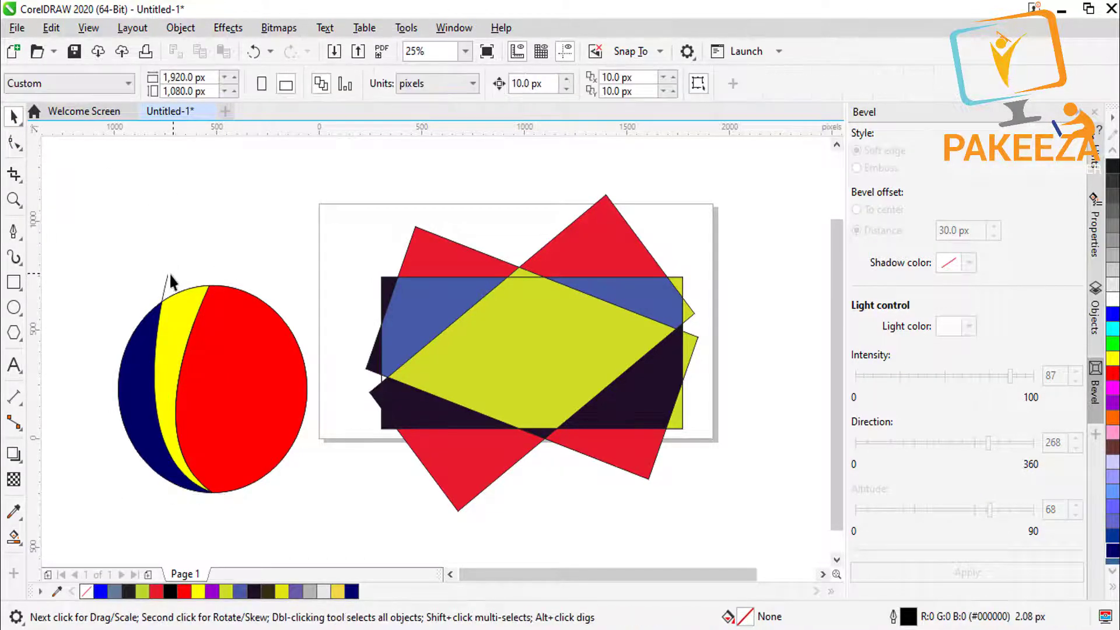
{"action": "left_click", "coordinate": [167, 285]}
{"action": "key", "text": "Delete"}
- Select all parts of the coloured ellipse and set their outline width to None
{"action": "left_click_drag", "start_coordinate": [100, 281], "coordinate": [323, 505]}
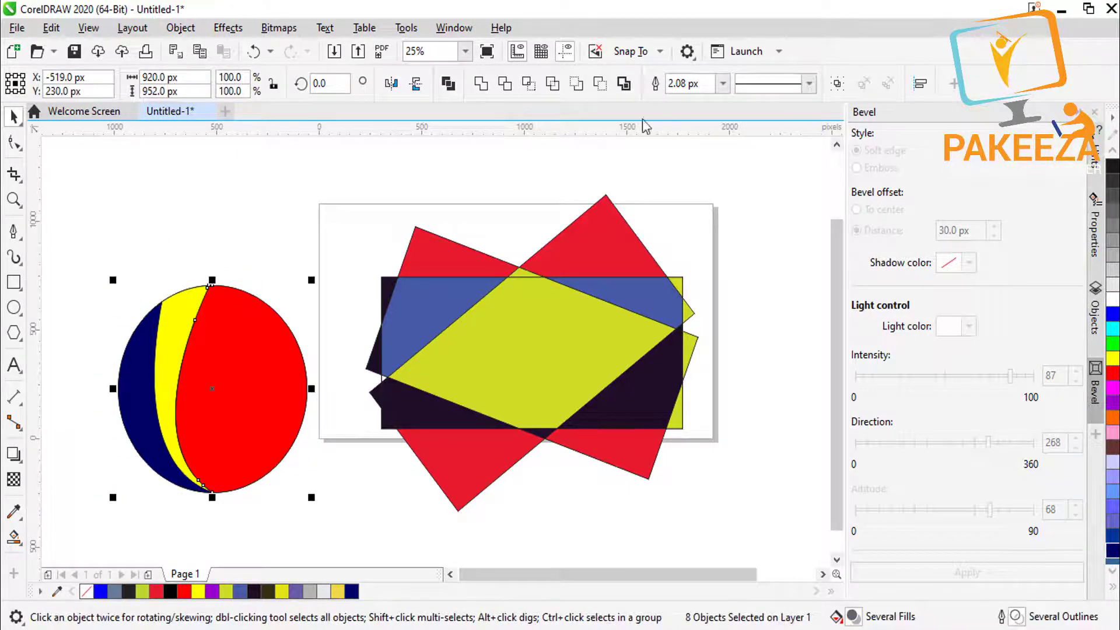
{"action": "left_click", "coordinate": [723, 84]}
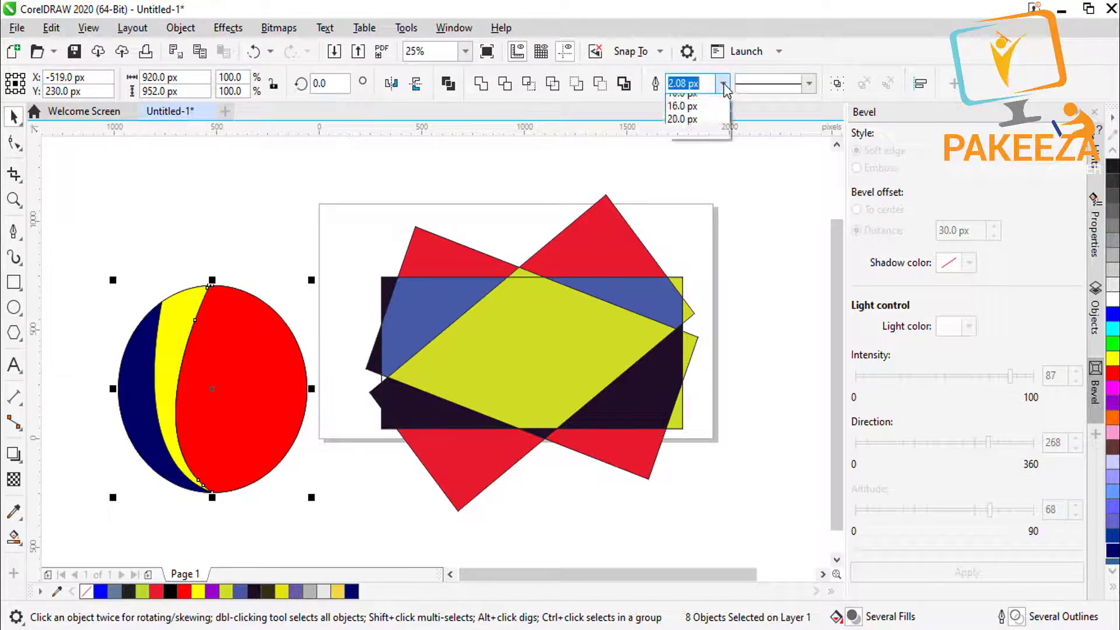
{"action": "left_click", "coordinate": [679, 101]}
{"action": "left_click", "coordinate": [285, 177]}
- Move all parts of the coloured ellipse together upward and slightly left, and clear the selection
{"action": "left_click_drag", "start_coordinate": [82, 290], "coordinate": [322, 495]}
{"action": "left_click_drag", "start_coordinate": [95, 279], "coordinate": [320, 531]}
{"action": "left_click_drag", "start_coordinate": [211, 388], "coordinate": [196, 271]}
{"action": "left_click", "coordinate": [320, 448]}
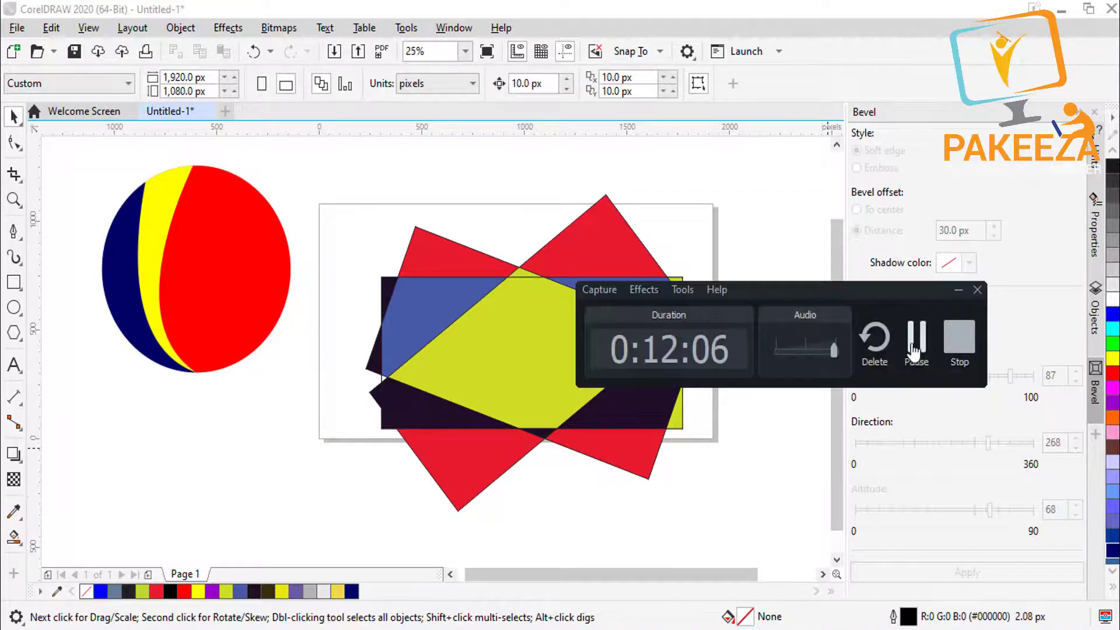
{"action": "left_click", "coordinate": [915, 338]}
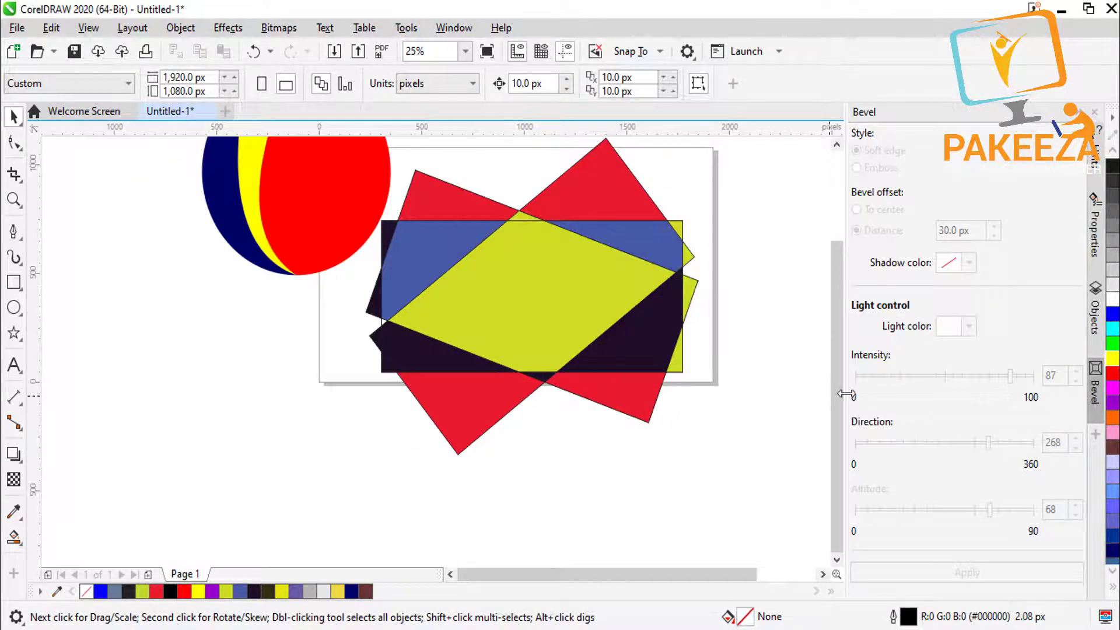
- Draw a rectangle about 1704 × 824 px below the overlapping rectangles and move it left to about X -331 px
{"action": "scroll", "coordinate": [840, 398], "scroll_direction": "up", "scroll_amount": 1}
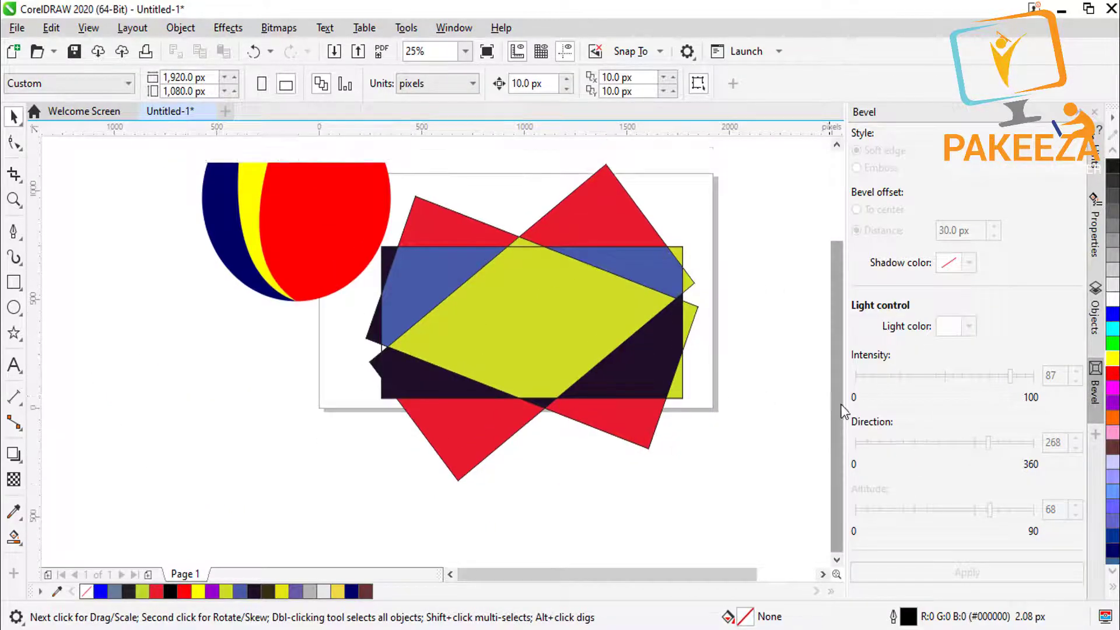
{"action": "left_click", "coordinate": [837, 561]}
{"action": "left_click", "coordinate": [837, 560]}
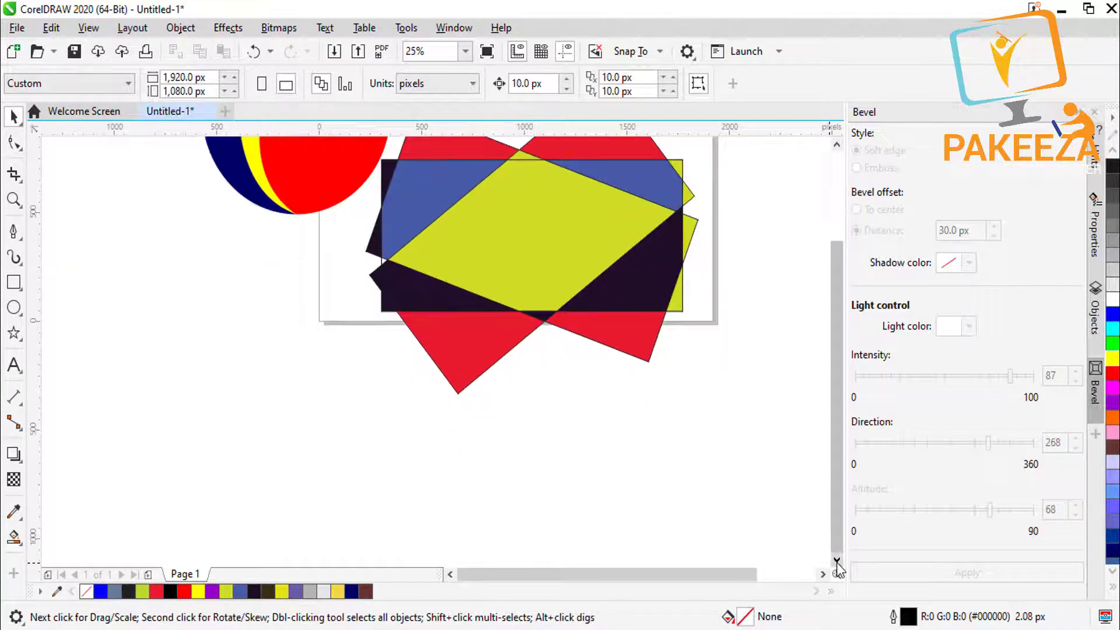
{"action": "left_click", "coordinate": [836, 560]}
{"action": "left_click", "coordinate": [18, 286]}
{"action": "left_click_drag", "start_coordinate": [214, 345], "coordinate": [563, 524]}
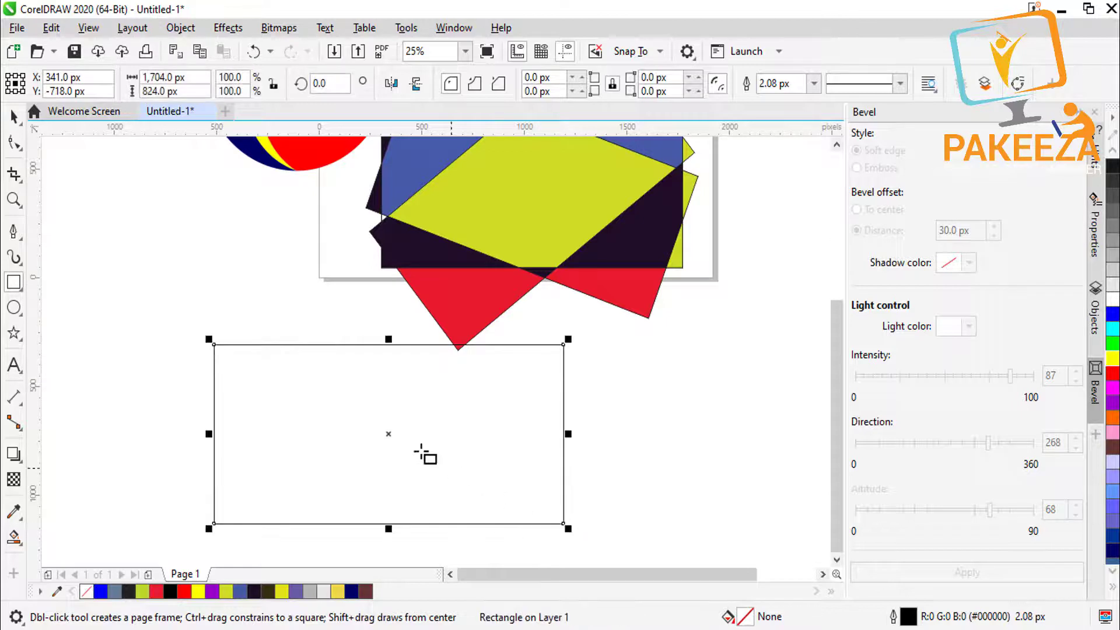
{"action": "left_click_drag", "start_coordinate": [387, 435], "coordinate": [251, 436]}
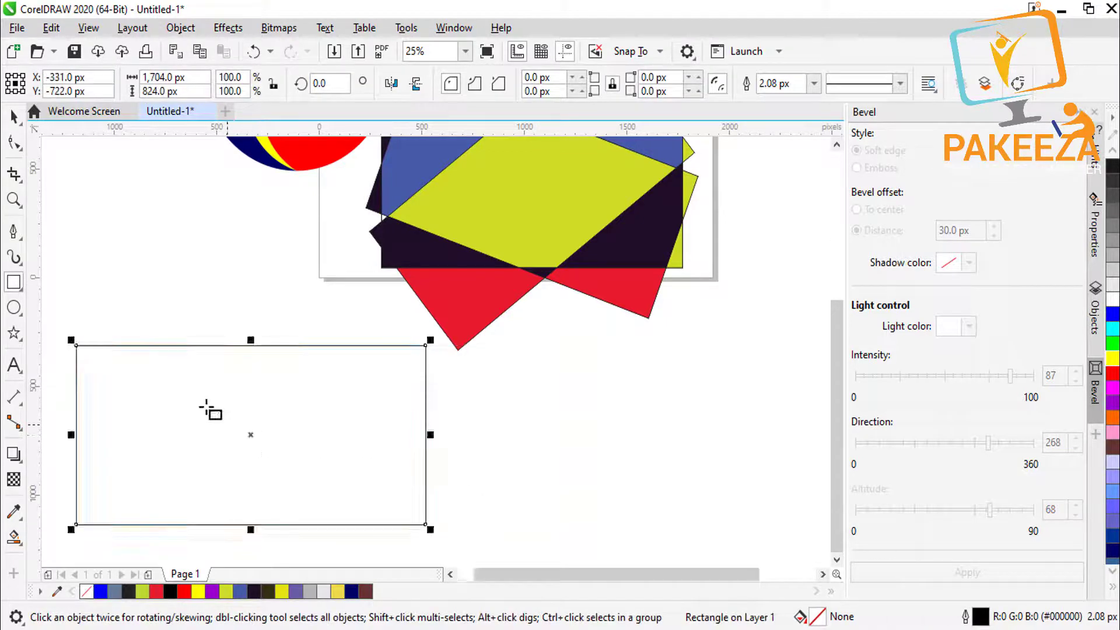
- Draw a left-bowing Pen tool curve, about 176 px wide, from the rectangle's top midpoint to its bottom midpoint
{"action": "left_click", "coordinate": [18, 232]}
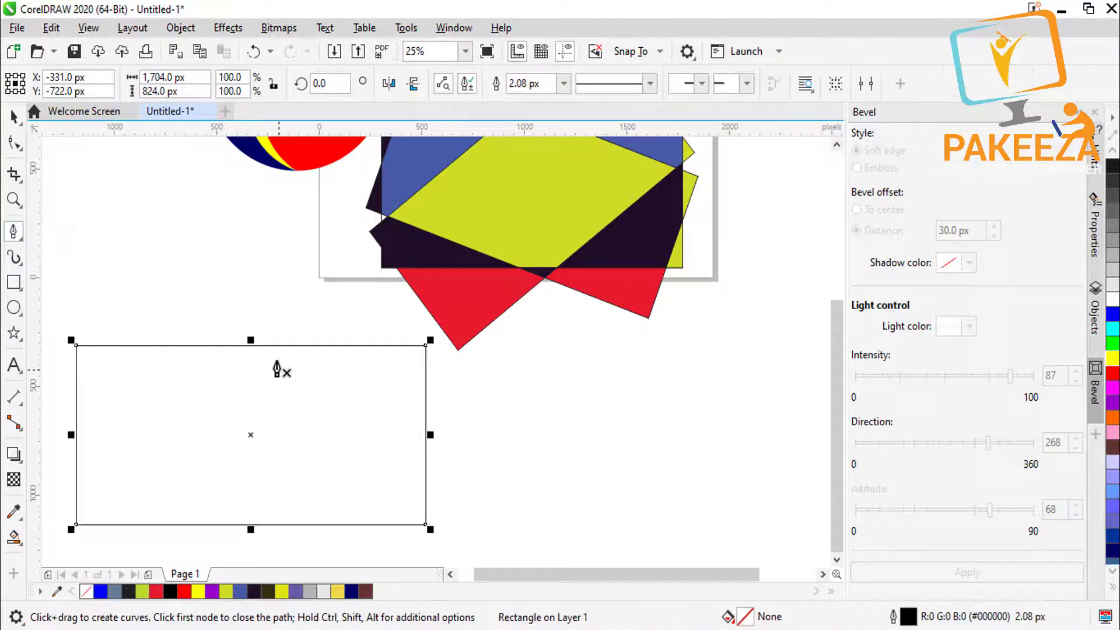
{"action": "left_click", "coordinate": [250, 345]}
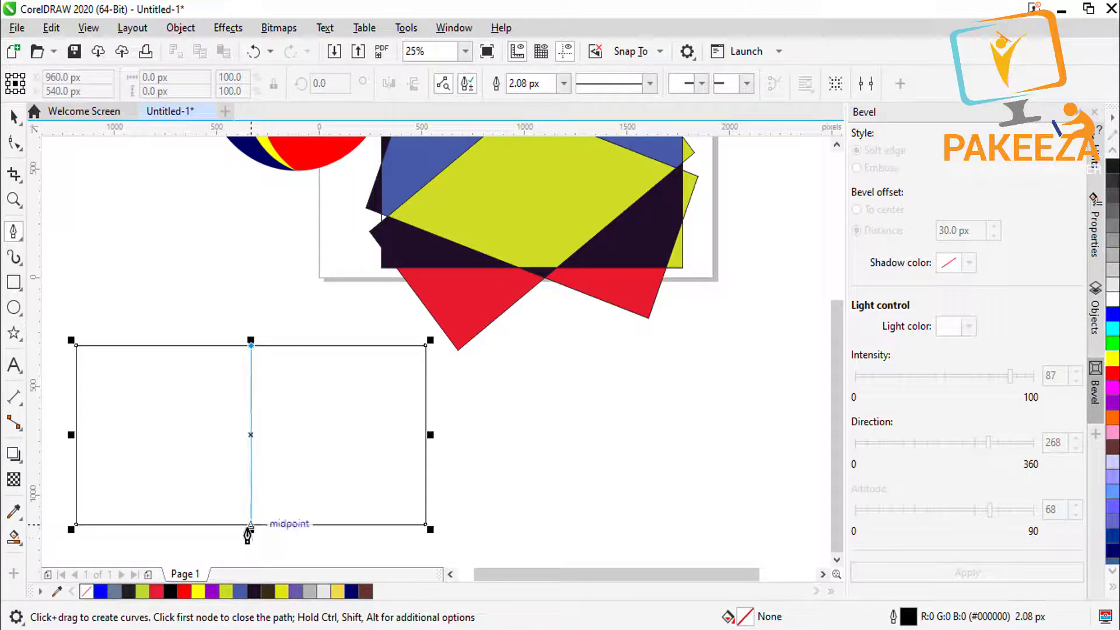
{"action": "left_click_drag", "start_coordinate": [251, 524], "coordinate": [332, 490]}
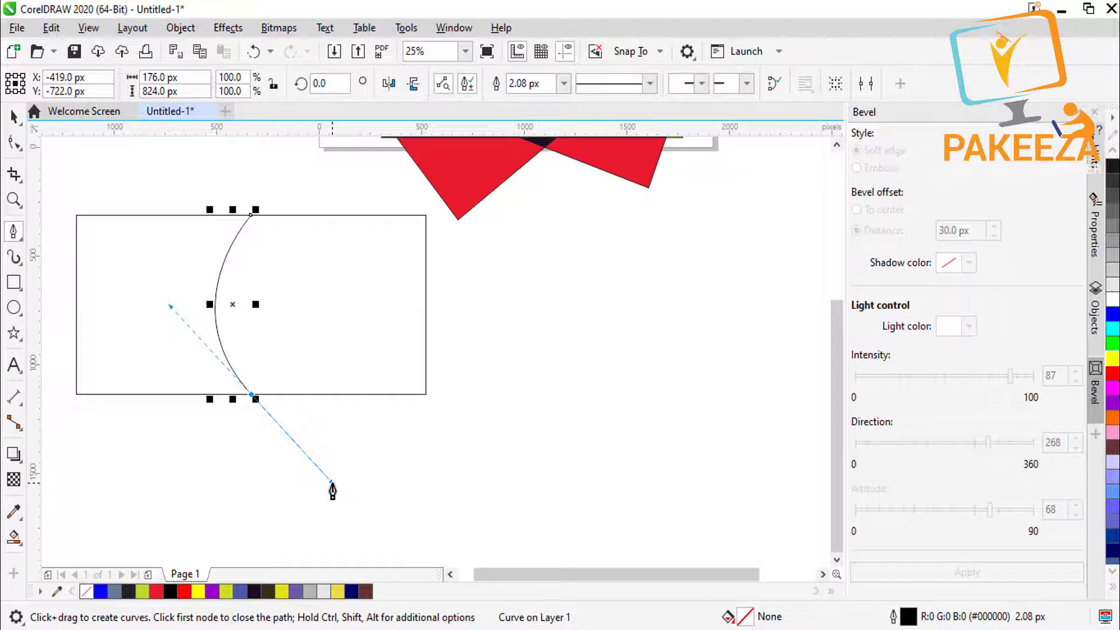
{"action": "key", "text": "Escape"}
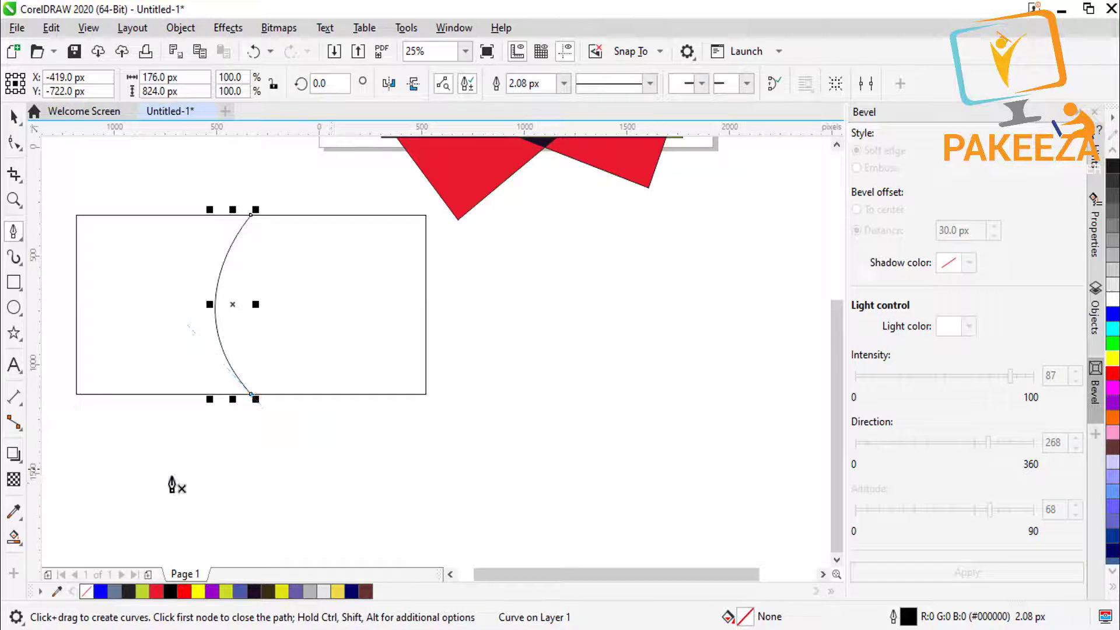
- Smart-fill the rectangle's left part and recolour it red, and fill its right part with yellow C9 M9 Y83 K0
{"action": "left_click", "coordinate": [13, 535]}
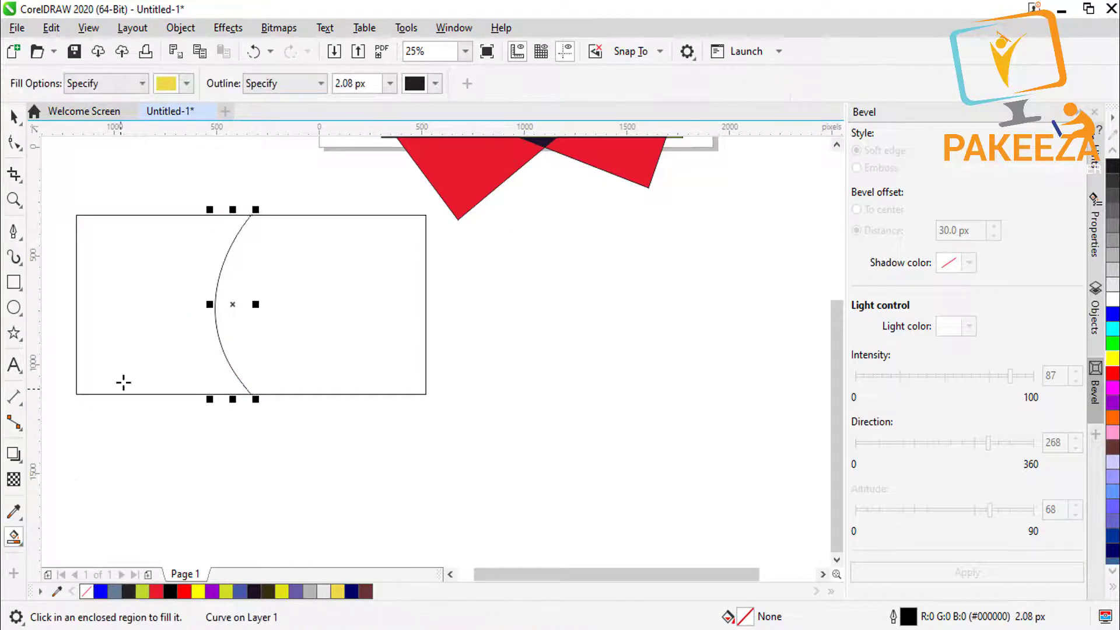
{"action": "left_click", "coordinate": [126, 373]}
{"action": "left_click", "coordinate": [1114, 376]}
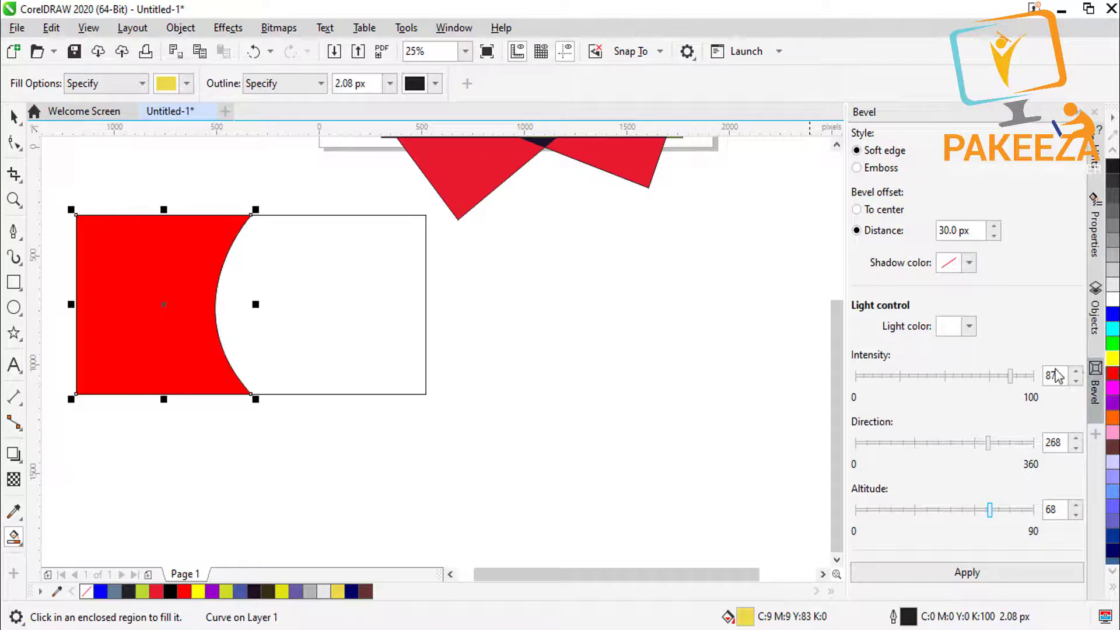
{"action": "left_click", "coordinate": [395, 294]}
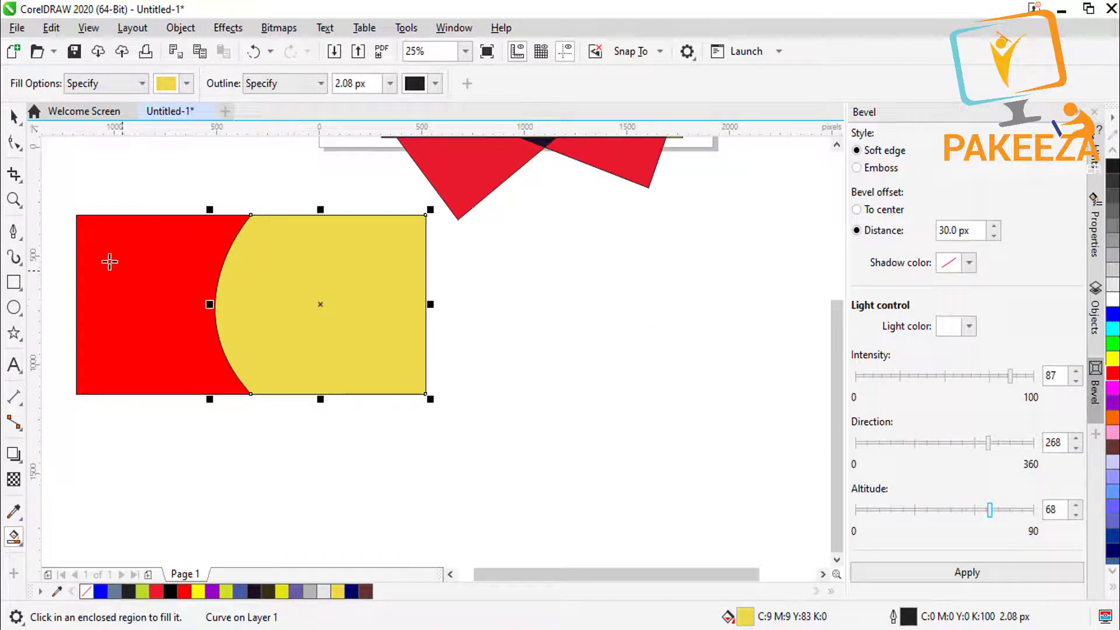
- Narrow the red part to about 764 px from its curved side, leaving a curved gap beside the yellow part
{"action": "left_click", "coordinate": [14, 116]}
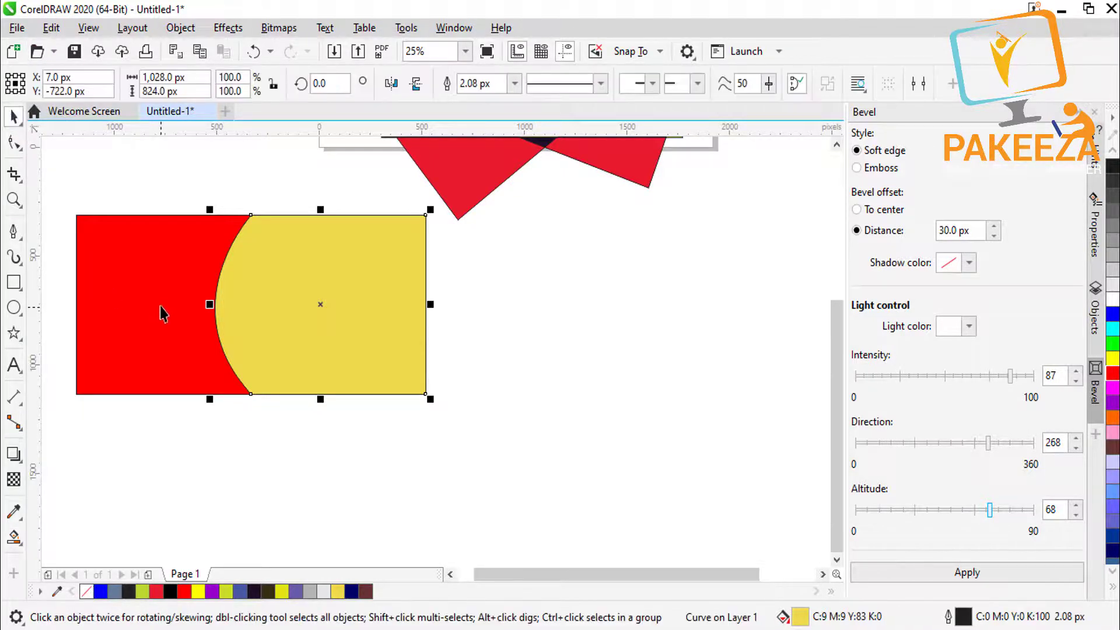
{"action": "left_click", "coordinate": [158, 303]}
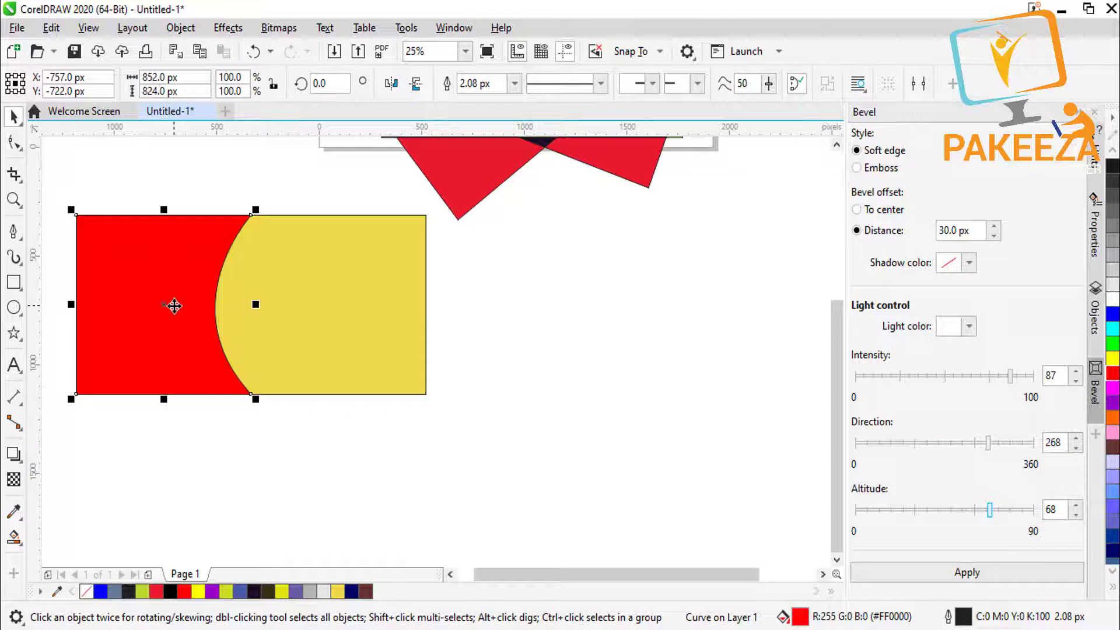
{"action": "left_click_drag", "start_coordinate": [256, 304], "coordinate": [237, 304]}
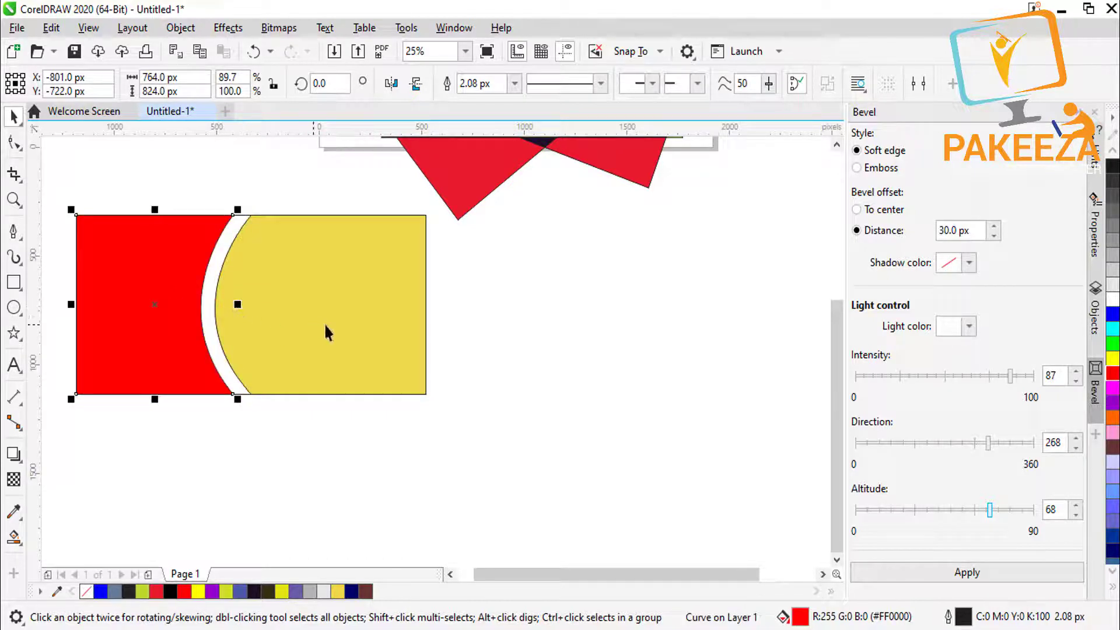
{"action": "left_click", "coordinate": [525, 340]}
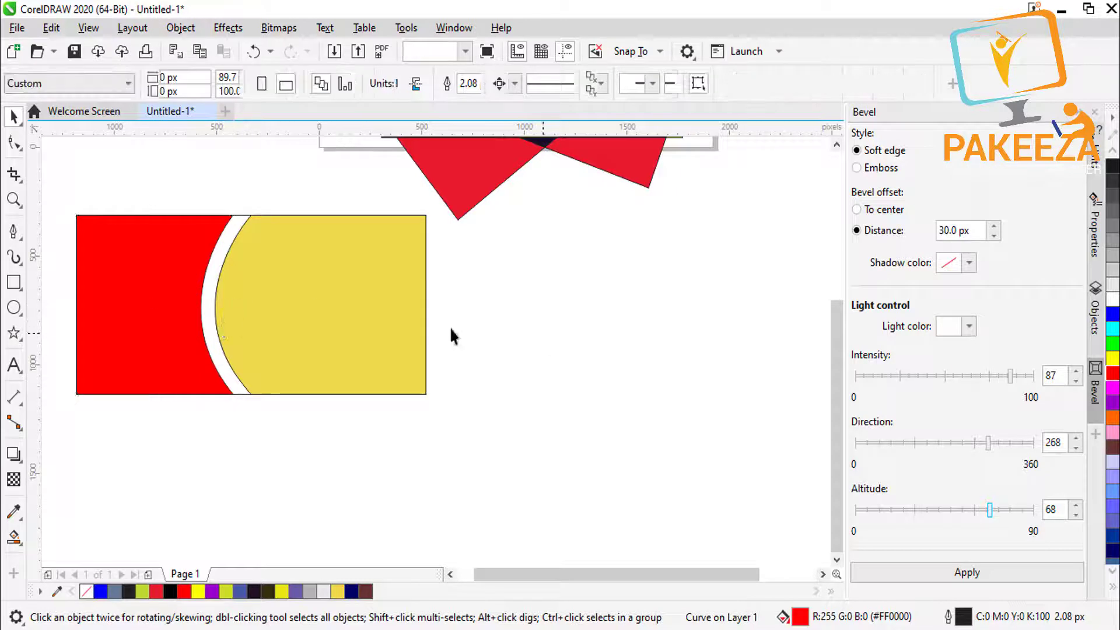
- Select all parts of the divided rectangle and set their outline width to None
{"action": "left_click_drag", "start_coordinate": [52, 198], "coordinate": [443, 405]}
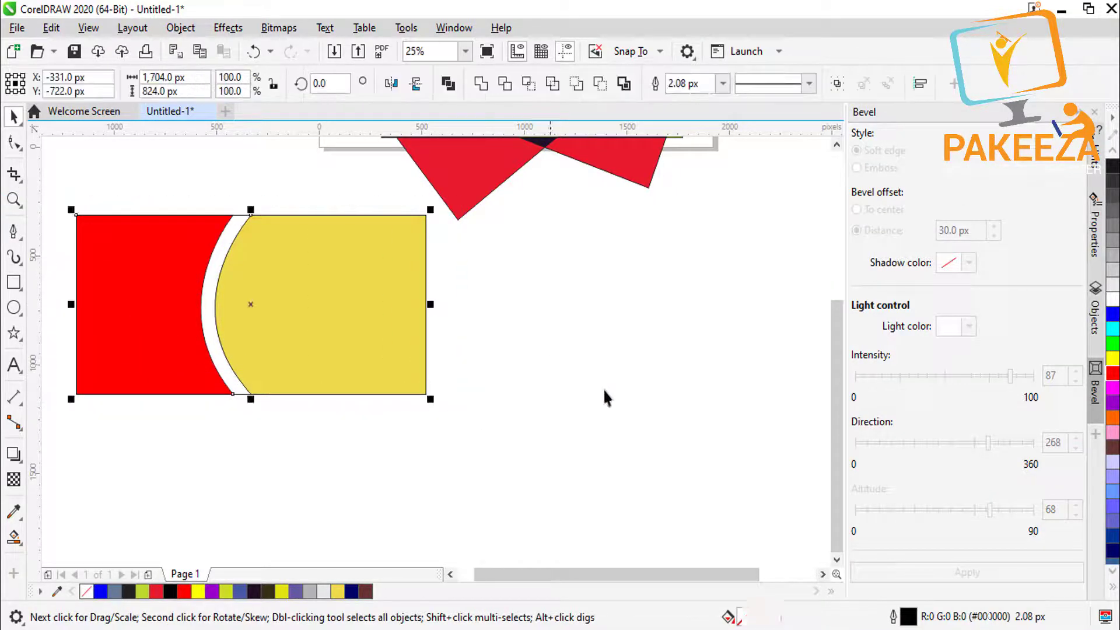
{"action": "left_click", "coordinate": [1113, 153]}
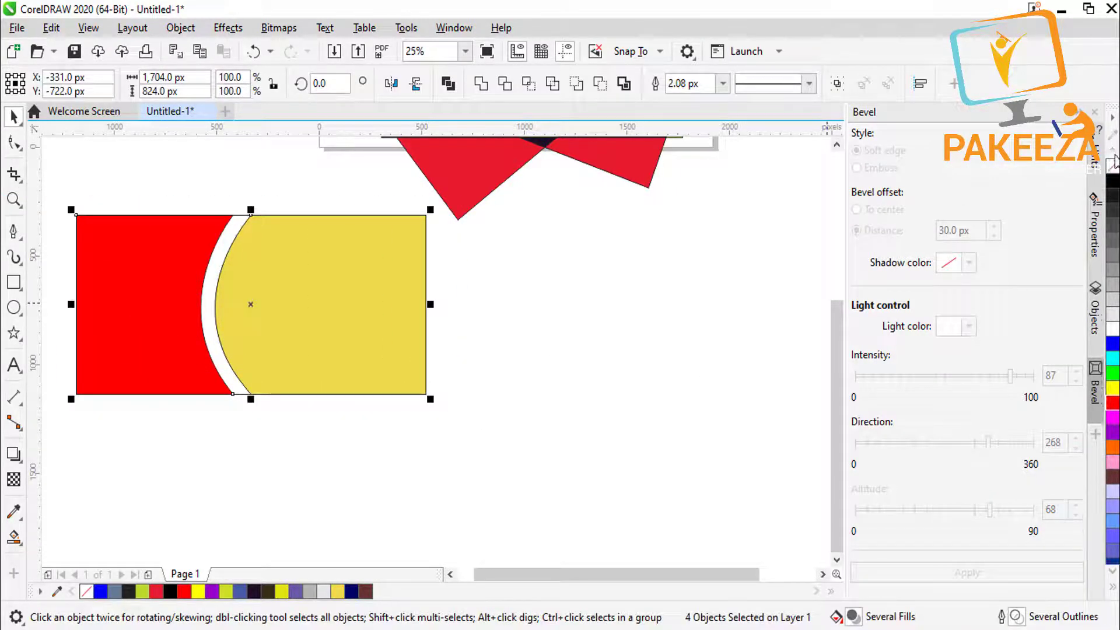
{"action": "left_click", "coordinate": [723, 84]}
{"action": "left_click", "coordinate": [678, 103]}
{"action": "left_click", "coordinate": [539, 315]}
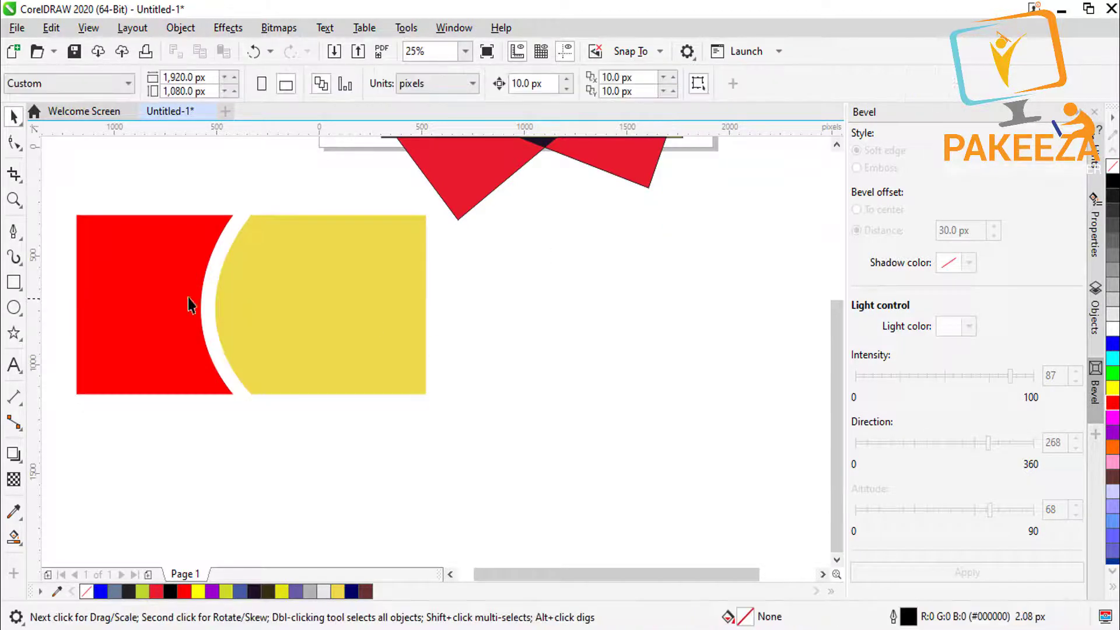
- Nudge the red part to the right, towards the yellow part
{"action": "left_click", "coordinate": [169, 305]}
{"action": "key", "text": "Right"}
{"action": "key", "text": "Right"}
{"action": "key", "text": "Right"}
{"action": "key", "text": "Right"}
{"action": "key", "text": "Right"}
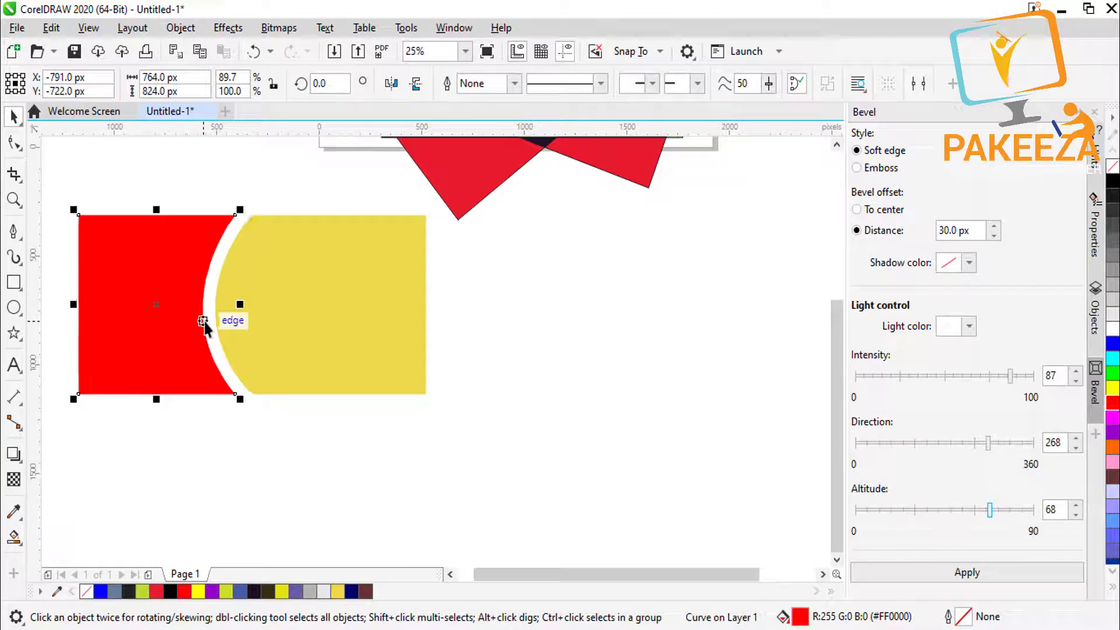
- Nudge the red part further right, and nudge the yellow part 100 px to the right, away from it
{"action": "key", "text": "Right"}
{"action": "left_click", "coordinate": [319, 325]}
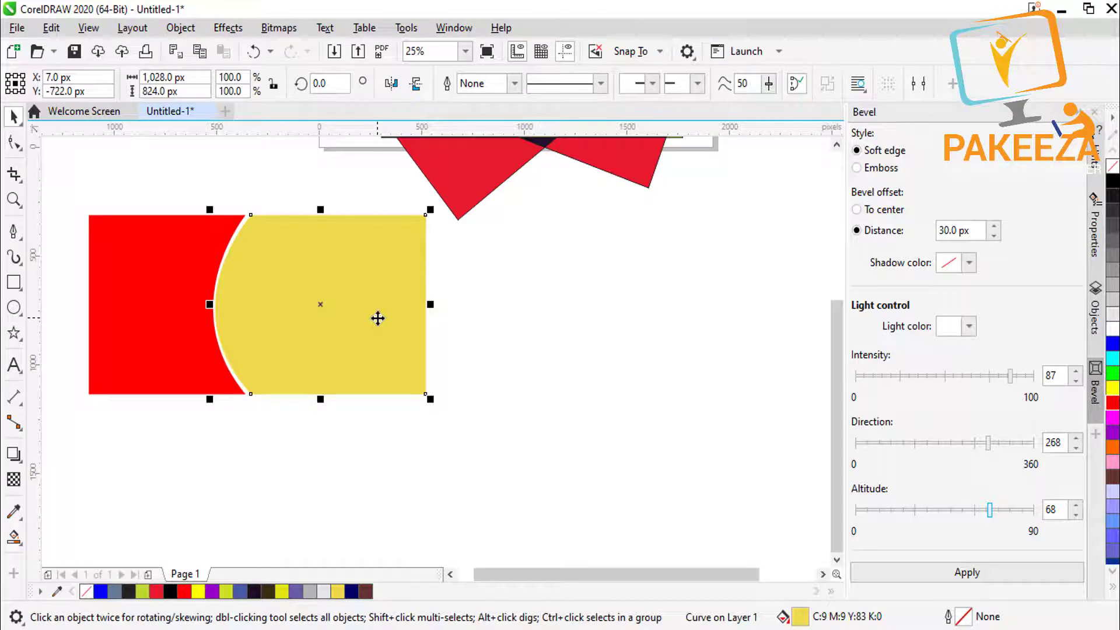
{"action": "key", "text": "Right"}
{"action": "key", "text": "Right"}
{"action": "key", "text": "Right"}
{"action": "key", "text": "Right"}
{"action": "key", "text": "Right"}
{"action": "key", "text": "Right"}
{"action": "key", "text": "Right"}
{"action": "key", "text": "Right"}
{"action": "key", "text": "Right"}
{"action": "key", "text": "Right"}
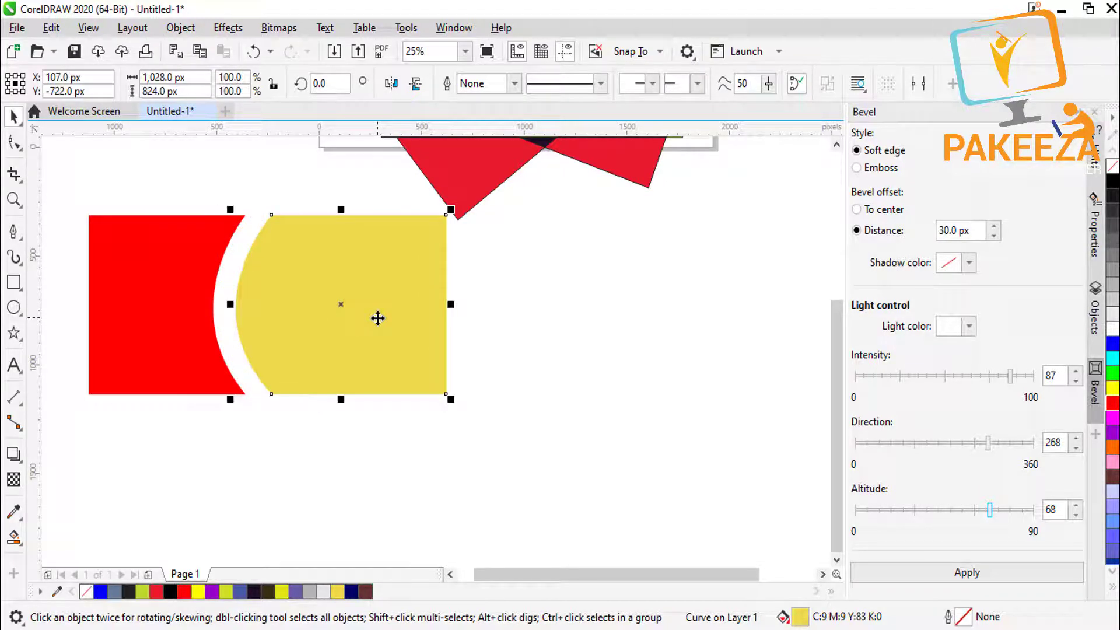
- Nudge the yellow part left to X -113 px so that it overlaps the curved side of the red part
{"action": "key", "text": "Left"}
{"action": "key", "text": "Left"}
{"action": "key", "text": "Left"}
{"action": "key", "text": "Left"}
{"action": "key", "text": "Left"}
{"action": "key", "text": "Left"}
{"action": "key", "text": "Left"}
{"action": "key", "text": "Left"}
{"action": "key", "text": "Left"}
{"action": "key", "text": "Left"}
{"action": "key", "text": "Left"}
{"action": "key", "text": "Left"}
{"action": "key", "text": "Left"}
{"action": "key", "text": "Left"}
{"action": "key", "text": "Left"}
{"action": "key", "text": "Left"}
{"action": "key", "text": "Left"}
{"action": "key", "text": "Left"}
{"action": "key", "text": "Left"}
{"action": "key", "text": "Left"}
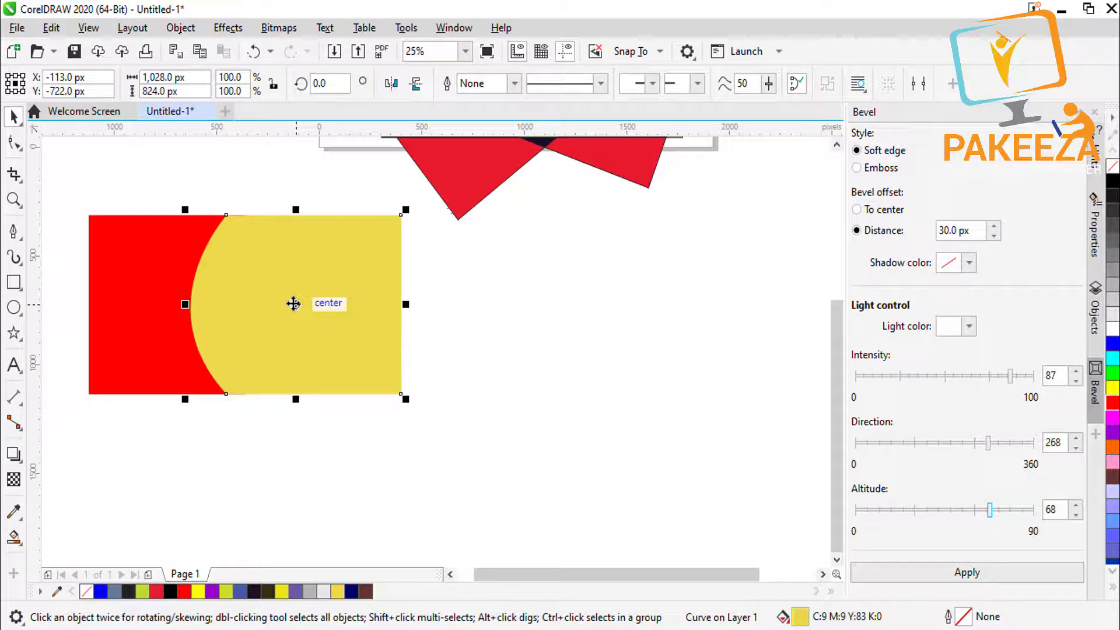
{"action": "key", "text": "Escape"}
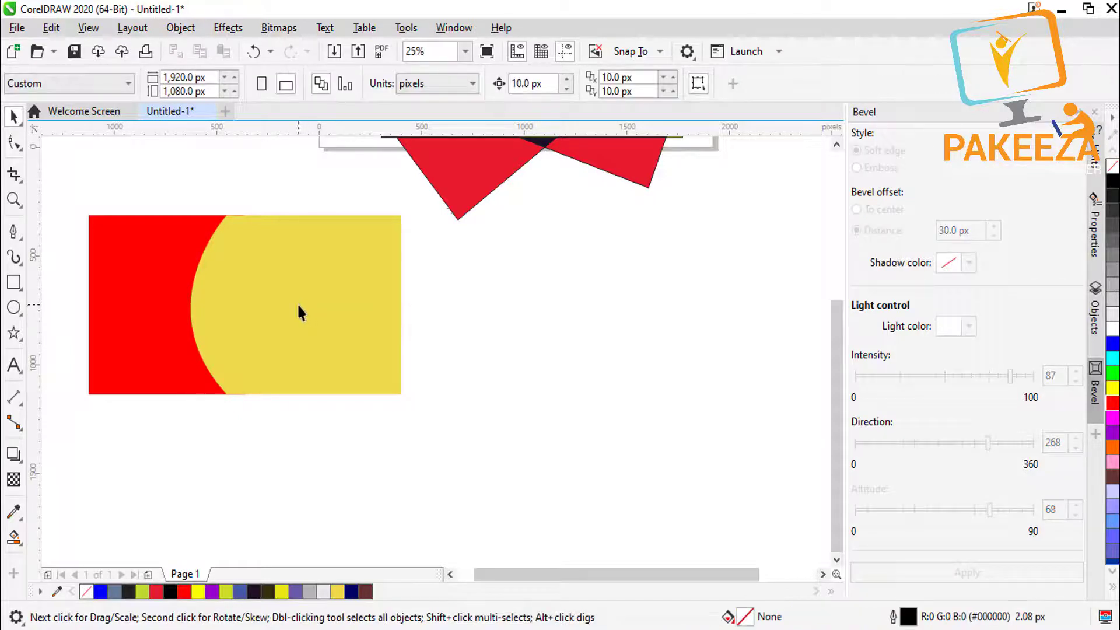
- Place a copy of the yellow part about 66 px to its right and fill the copy dark blue (#000066)
{"action": "left_click", "coordinate": [298, 306]}
{"action": "left_click_drag", "start_coordinate": [298, 306], "coordinate": [309, 306]}
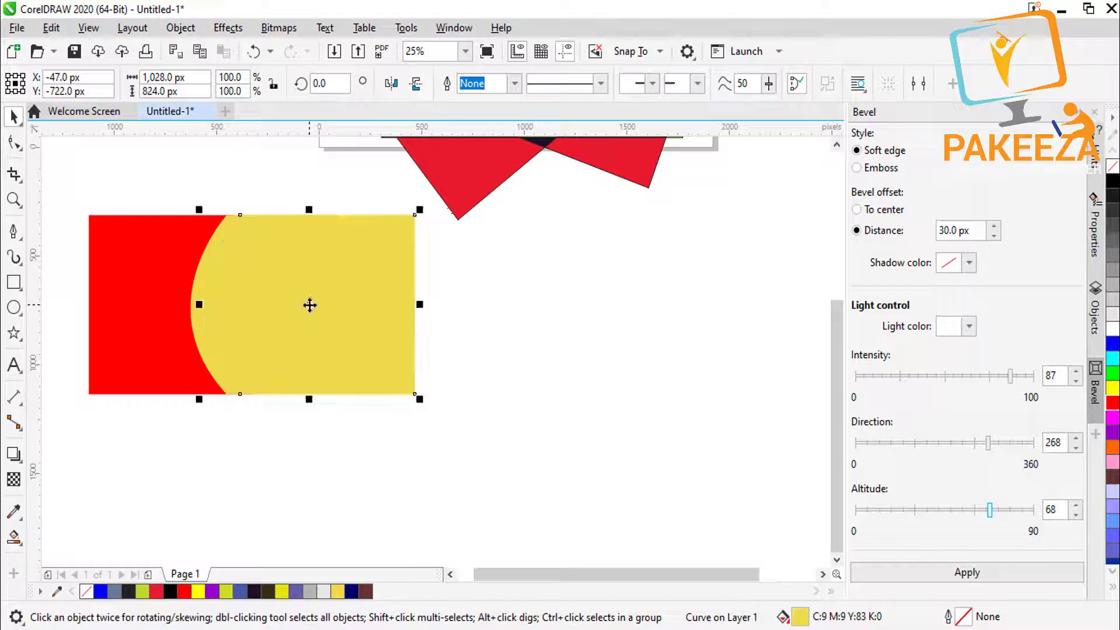
{"action": "left_click", "coordinate": [1113, 388]}
{"action": "left_click", "coordinate": [1113, 345]}
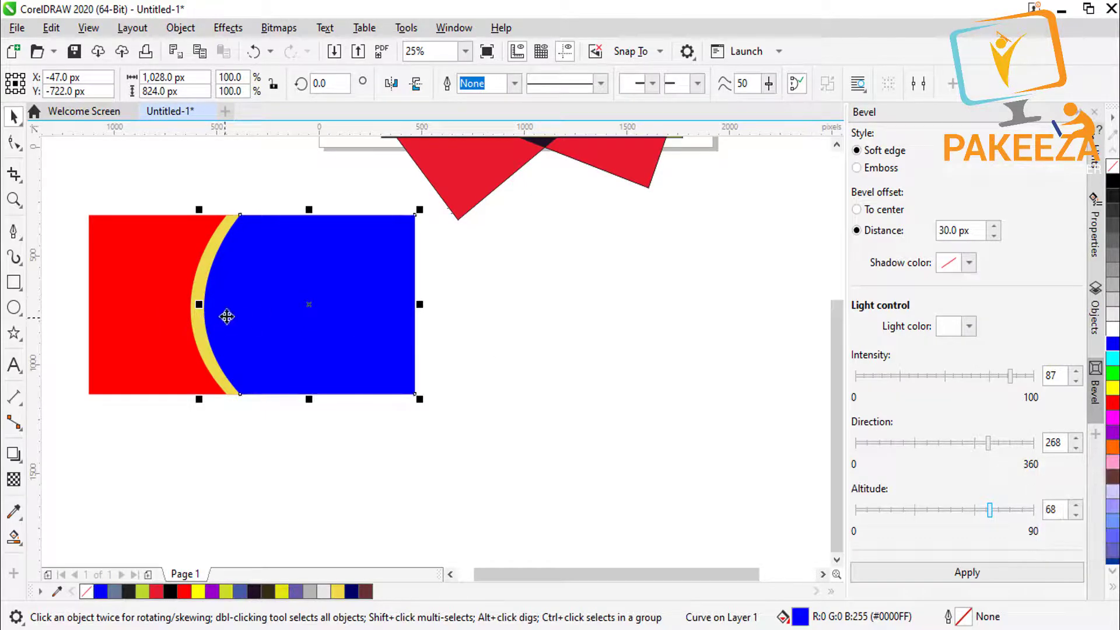
{"action": "left_click", "coordinate": [1113, 571]}
{"action": "left_click", "coordinate": [1113, 571]}
{"action": "left_click", "coordinate": [1113, 551]}
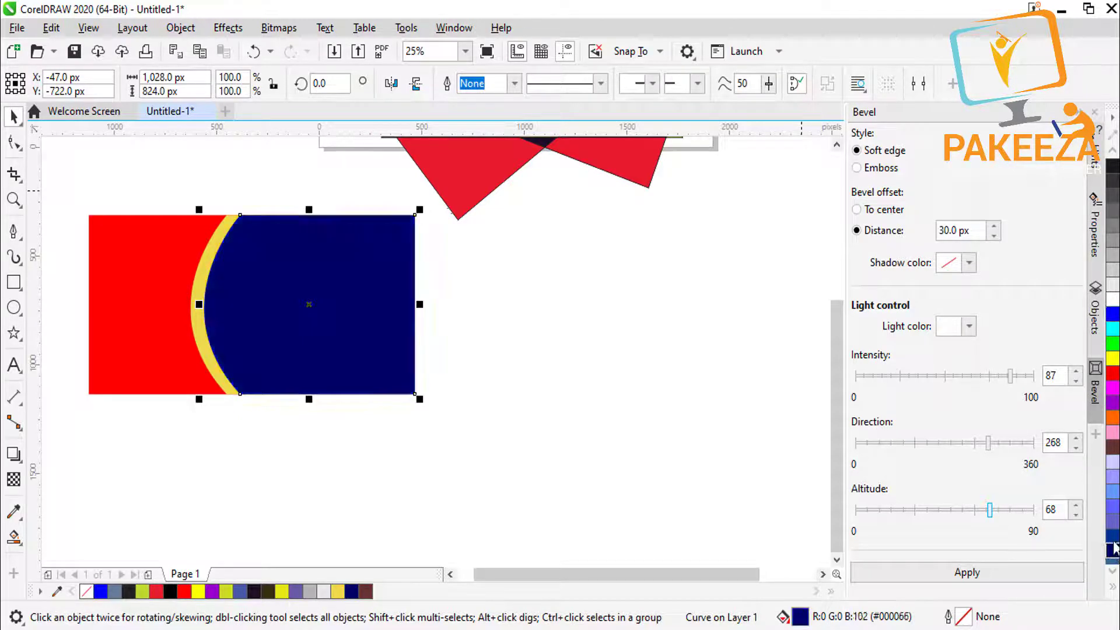
- Nudge the dark blue part left to X -87 px, leaving a thin yellow strip beside the red part
{"action": "key", "text": "Left"}
{"action": "key", "text": "Left"}
{"action": "key", "text": "Left"}
{"action": "key", "text": "Left"}
{"action": "key", "text": "Left"}
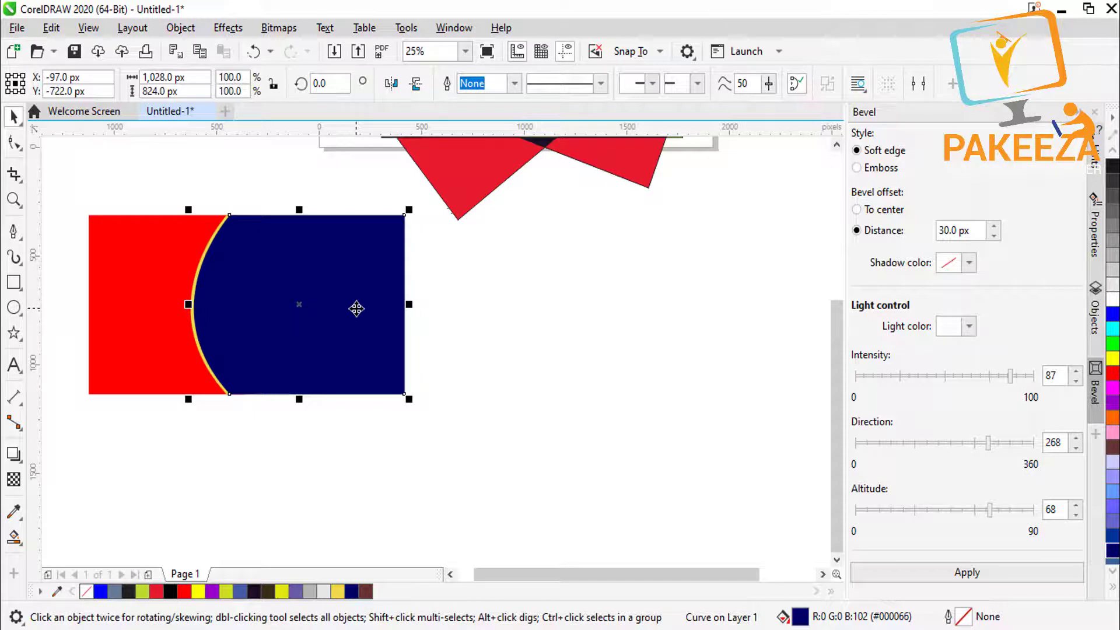
{"action": "left_click", "coordinate": [265, 174]}
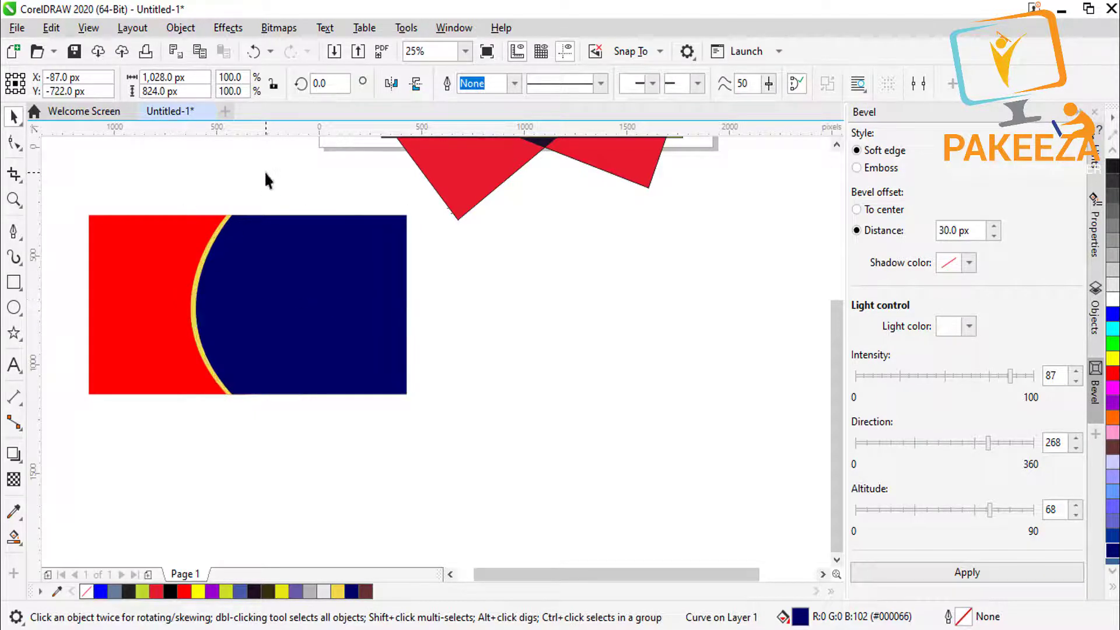
- Draw a curve about 214 px wide and 868 px tall with the Pen tool across the right side of the dark blue part
{"action": "left_click", "coordinate": [13, 231]}
{"action": "left_click", "coordinate": [330, 206]}
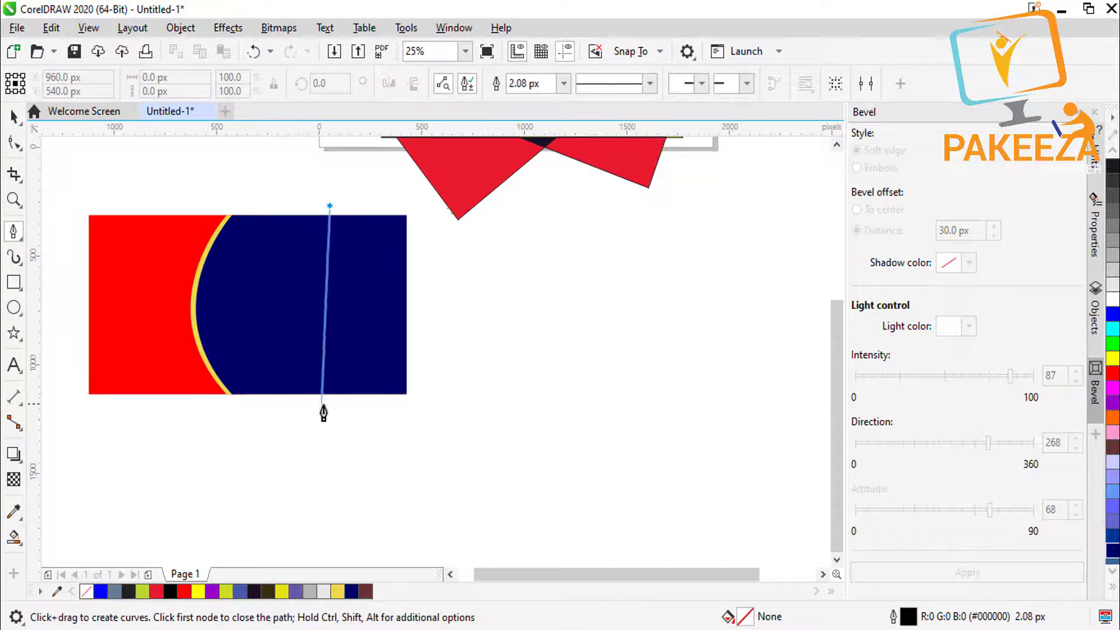
{"action": "left_click_drag", "start_coordinate": [324, 394], "coordinate": [228, 517]}
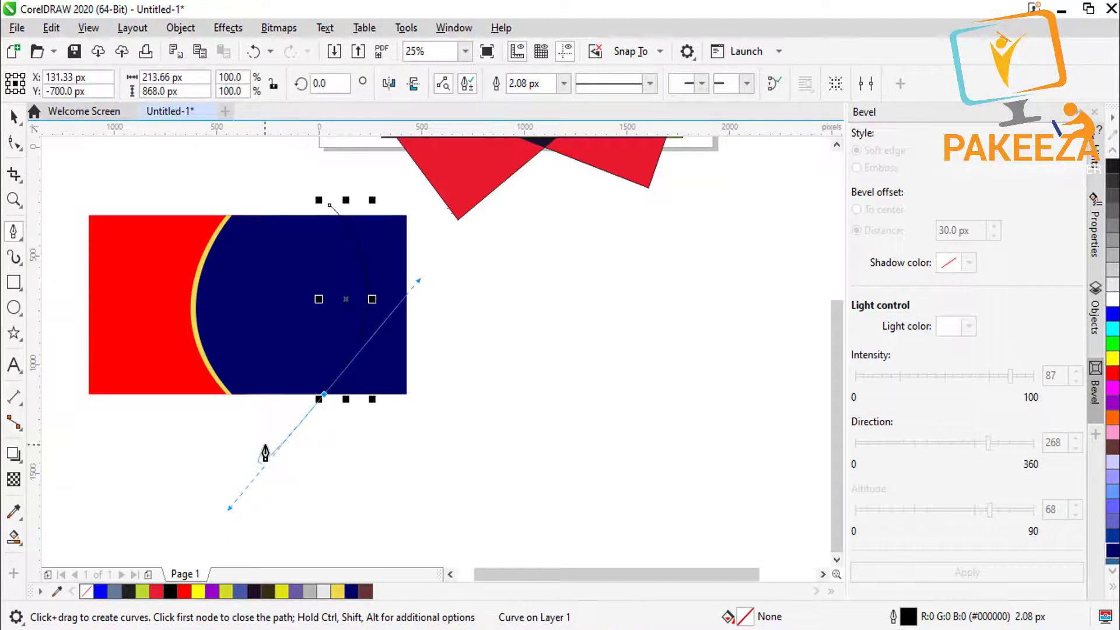
{"action": "key", "text": "Escape"}
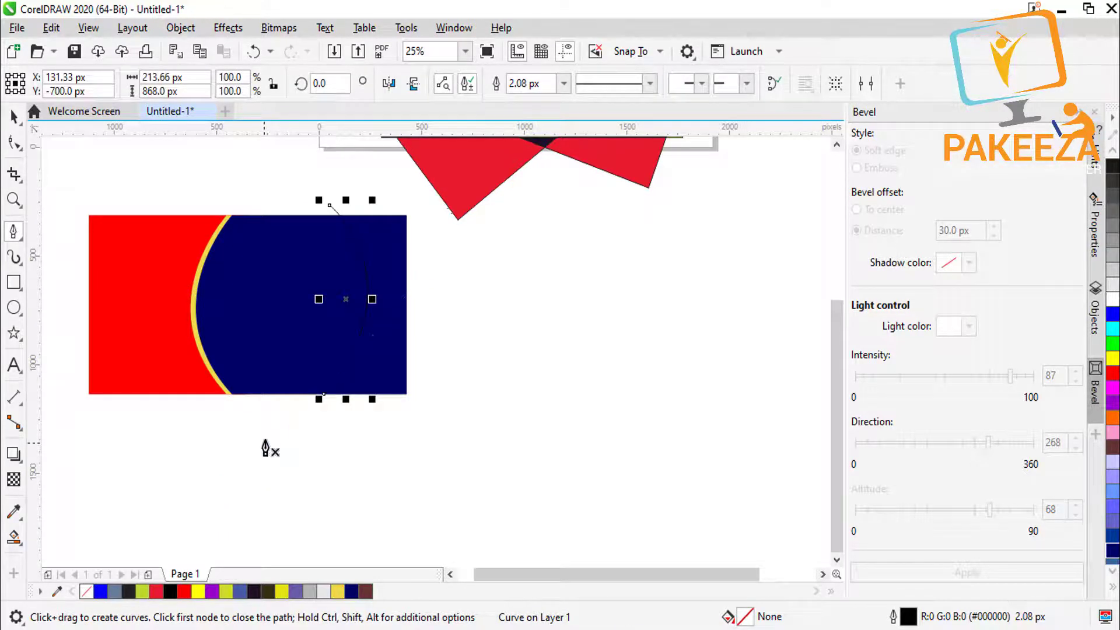
- Smart-fill the area right of the new curve and the red part with yellow C9 M9 Y83 K0
{"action": "left_click", "coordinate": [13, 535]}
{"action": "left_click", "coordinate": [370, 368]}
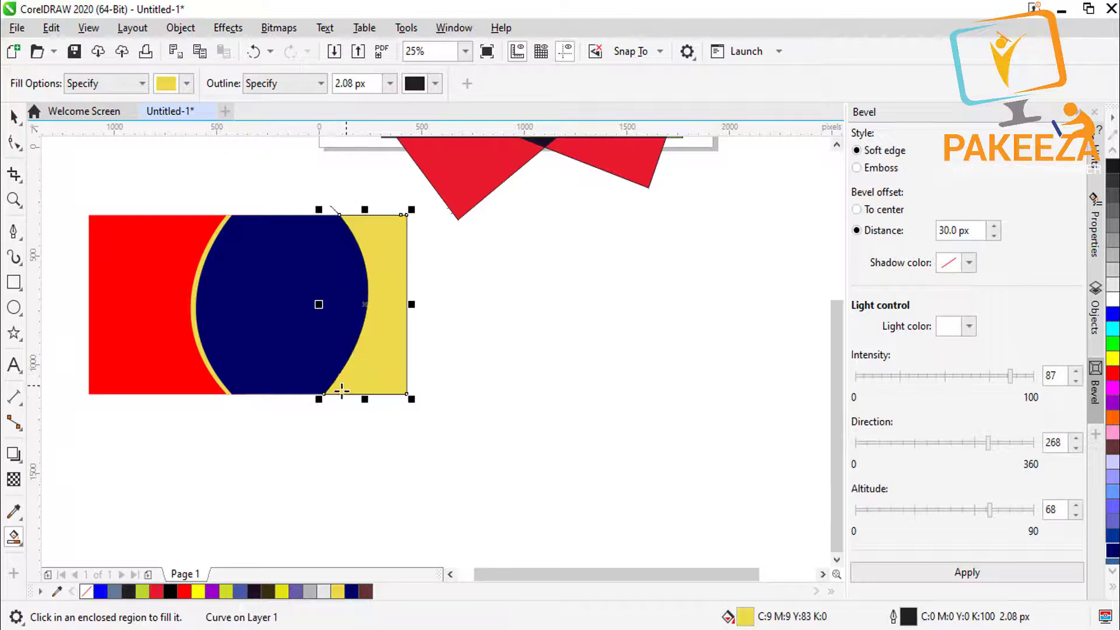
{"action": "left_click", "coordinate": [156, 291]}
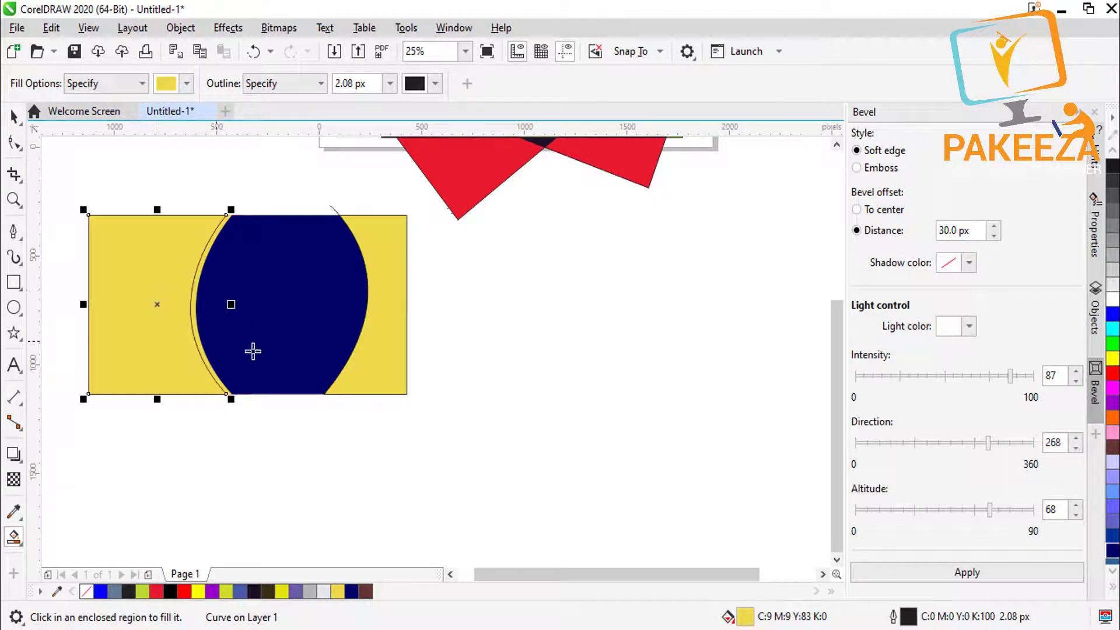
- Delete the curve drawn across the right side of the dark blue part
{"action": "left_click", "coordinate": [13, 116]}
{"action": "left_click", "coordinate": [331, 219]}
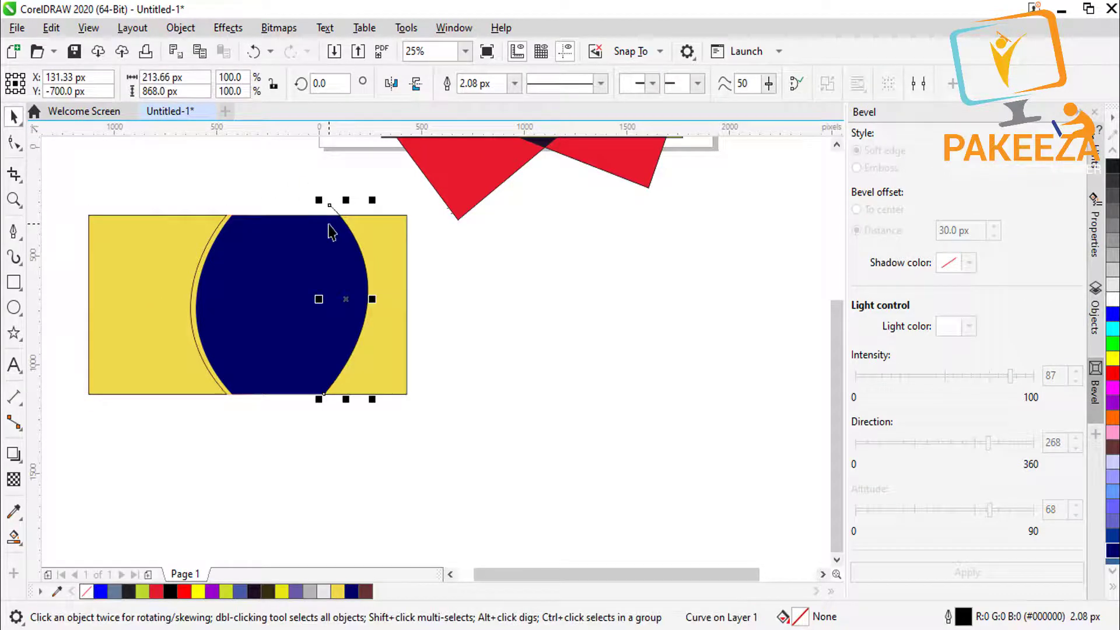
{"action": "key", "text": "Escape"}
- Remove the outlines from all parts of the divided rectangle
{"action": "left_click_drag", "start_coordinate": [67, 204], "coordinate": [448, 419]}
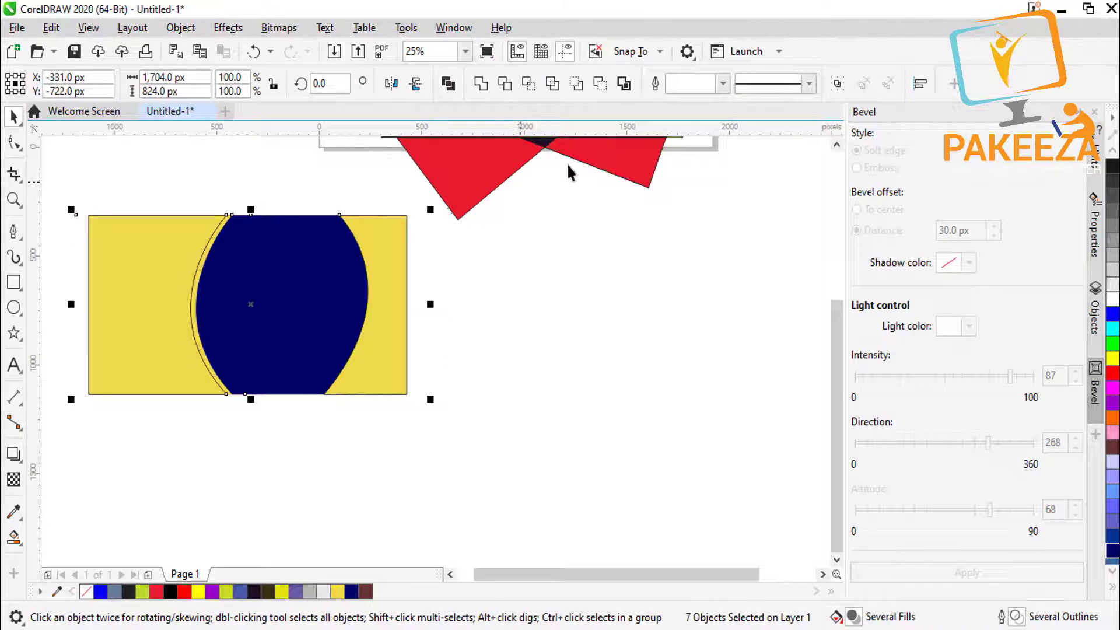
{"action": "left_click", "coordinate": [722, 84]}
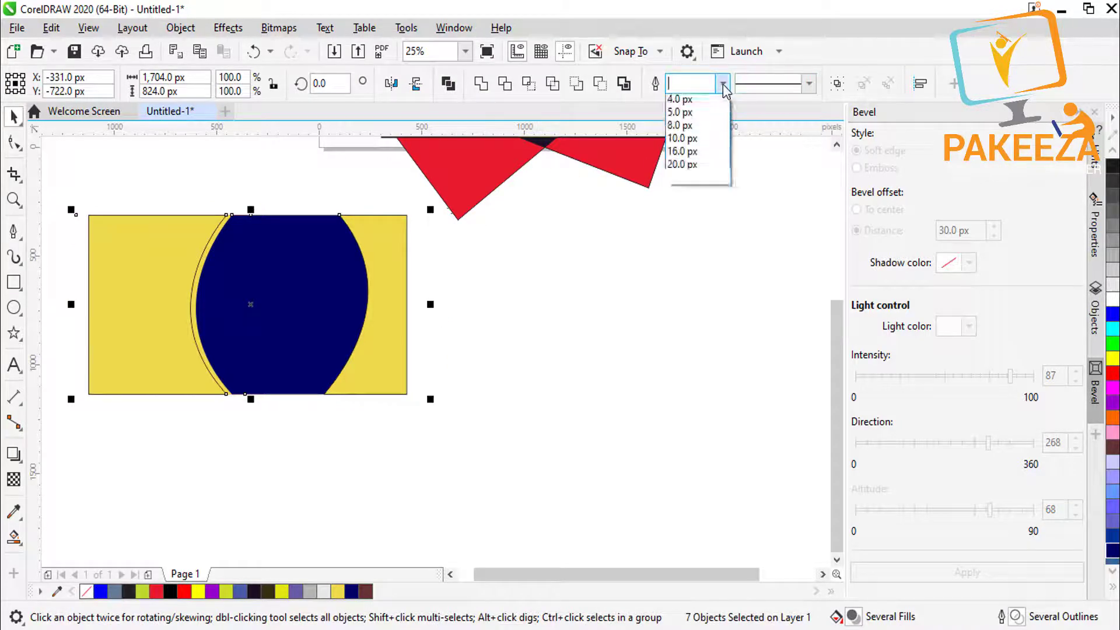
{"action": "left_click", "coordinate": [678, 102]}
{"action": "left_click", "coordinate": [584, 349]}
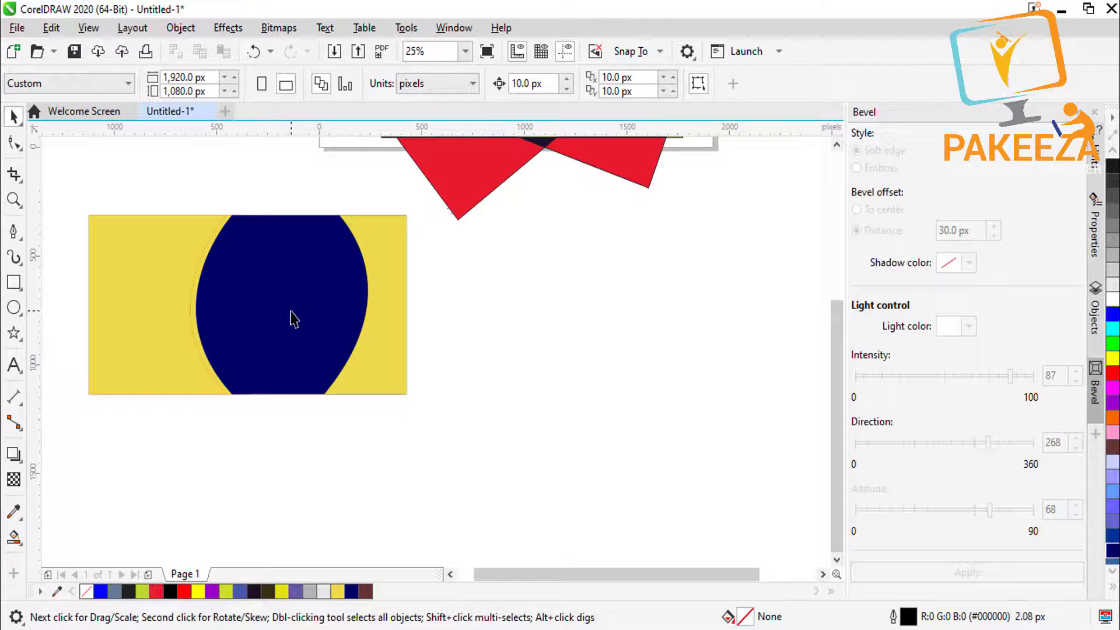
{"action": "scroll", "coordinate": [834, 439], "scroll_direction": "up", "scroll_amount": 3}
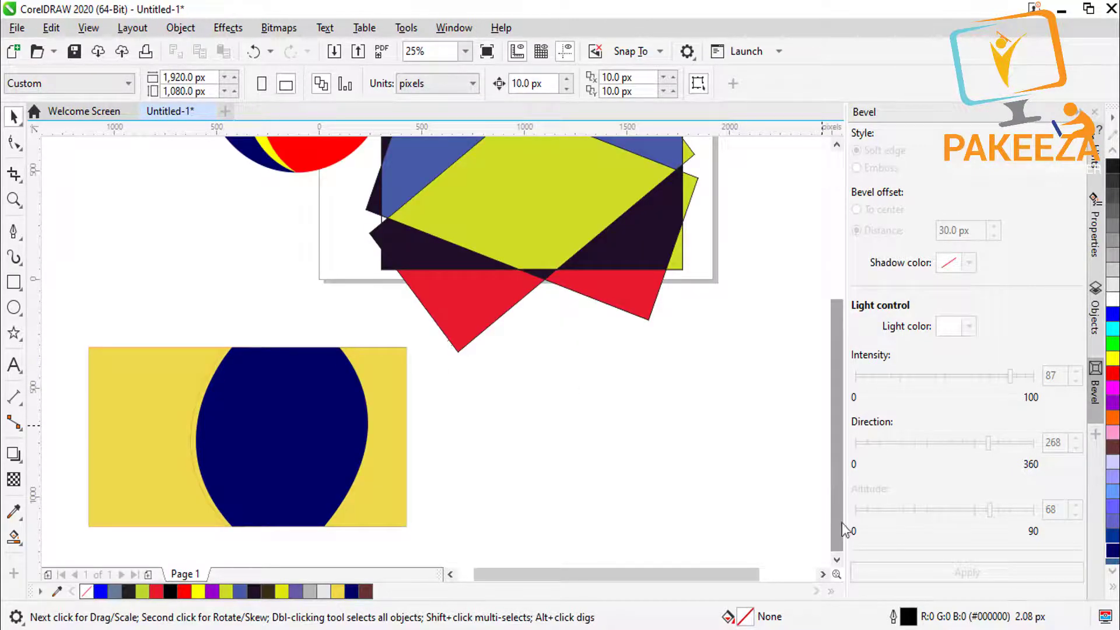
{"action": "scroll", "coordinate": [840, 565], "scroll_direction": "down", "scroll_amount": 3}
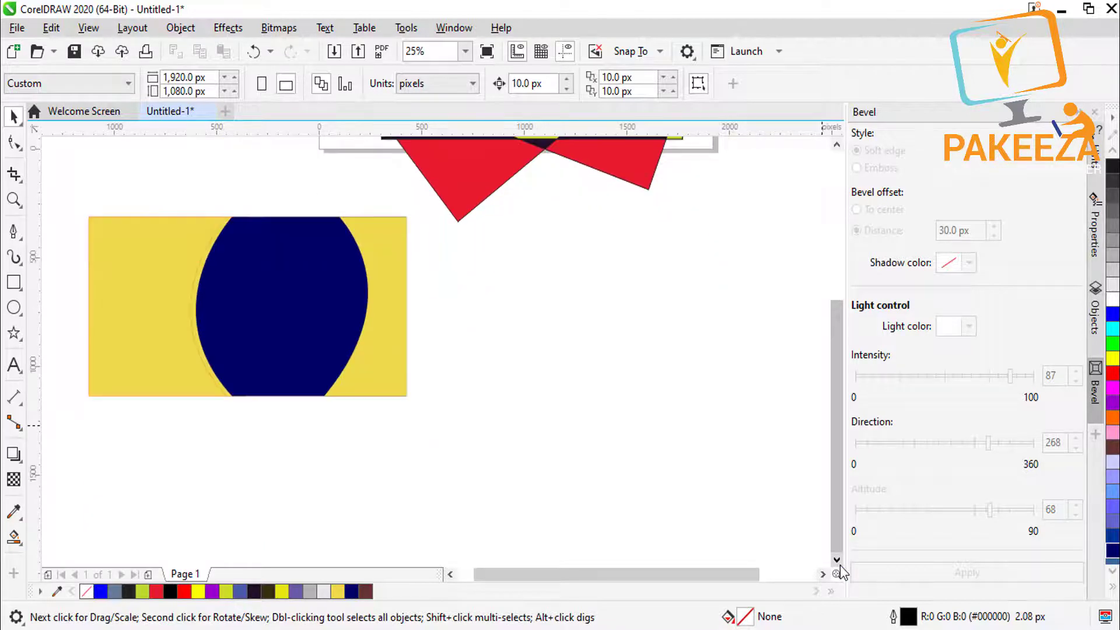
{"action": "scroll", "coordinate": [840, 517], "scroll_direction": "up", "scroll_amount": 3}
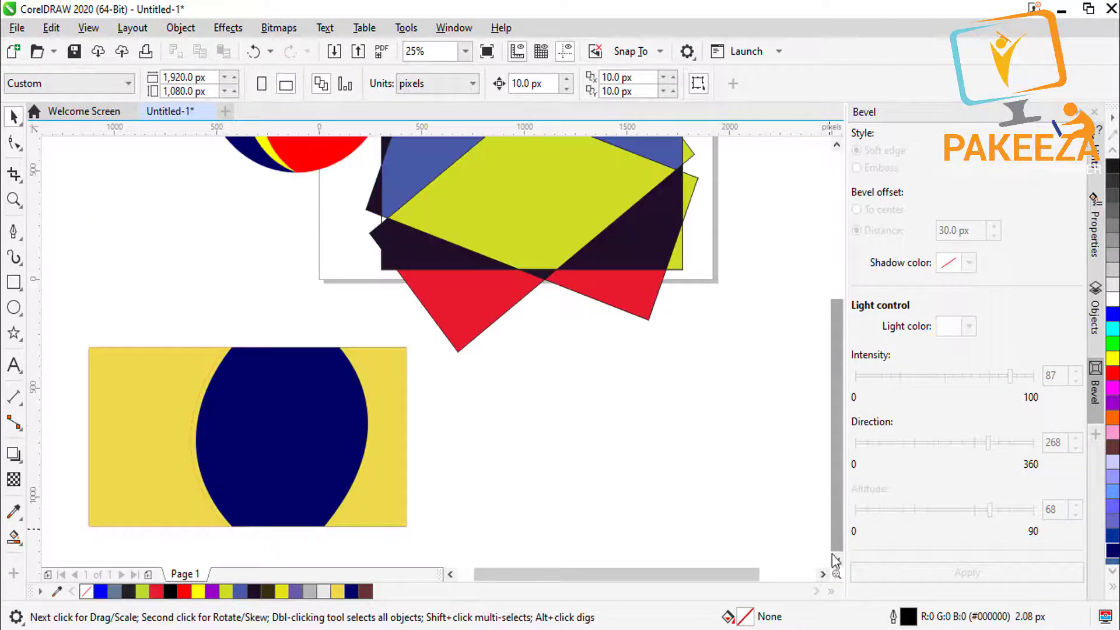
{"action": "scroll", "coordinate": [837, 561], "scroll_direction": "down", "scroll_amount": 2}
{"action": "scroll", "coordinate": [836, 563], "scroll_direction": "down", "scroll_amount": 1}
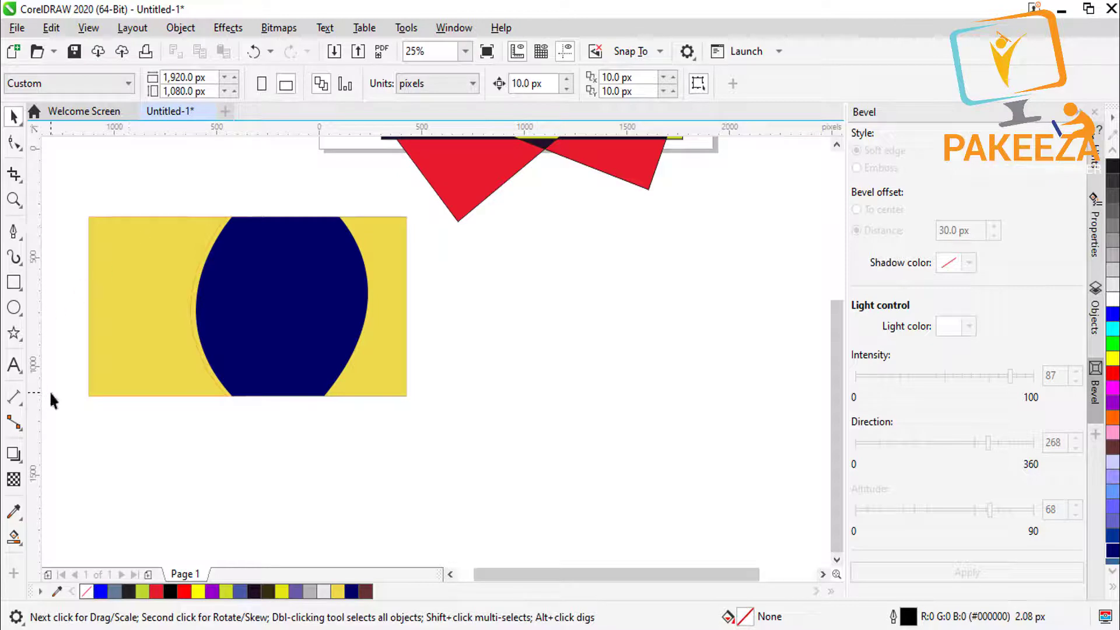
- Draw a five-pointed star about 1,134 by 1,049 px and move it clear of the rectangle, into the empty area to its right
{"action": "left_click", "coordinate": [17, 337]}
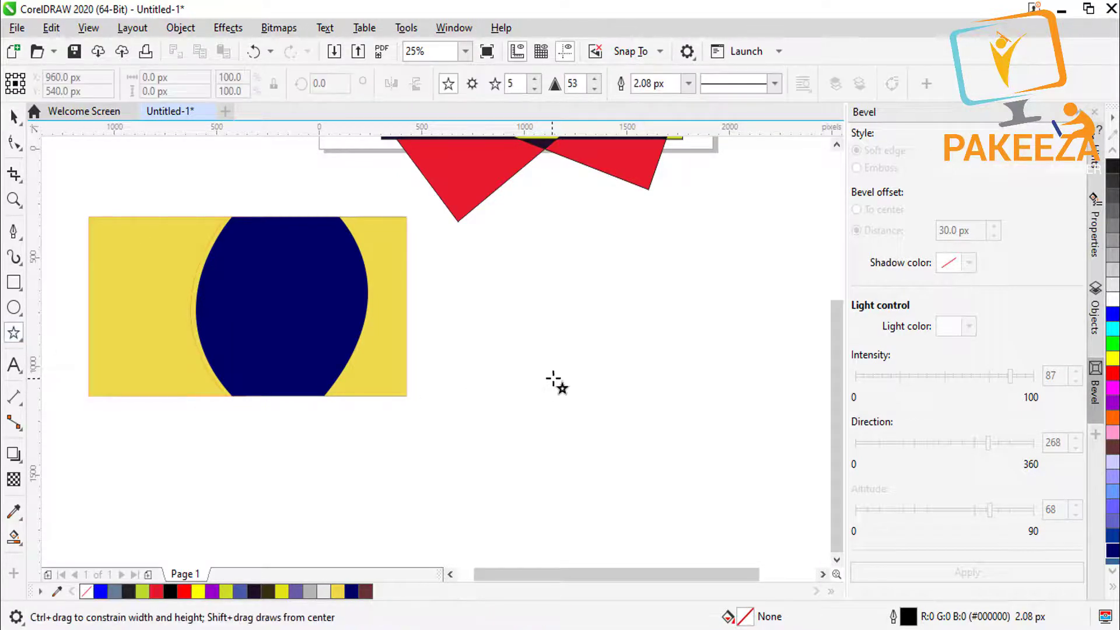
{"action": "left_click_drag", "start_coordinate": [542, 355], "coordinate": [651, 456]}
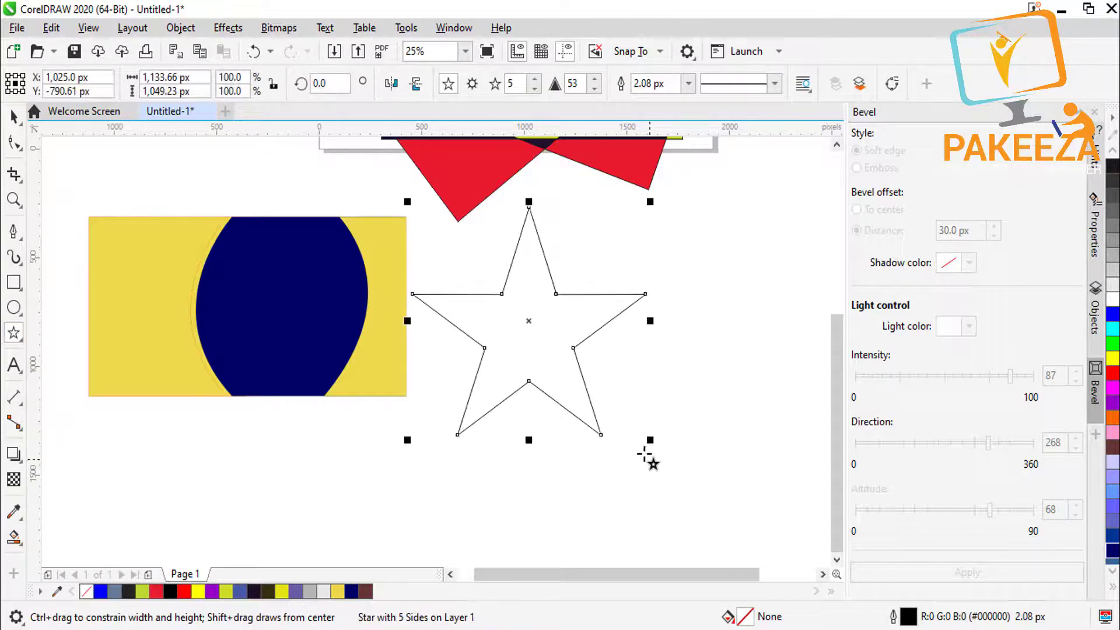
{"action": "left_click_drag", "start_coordinate": [529, 319], "coordinate": [622, 362]}
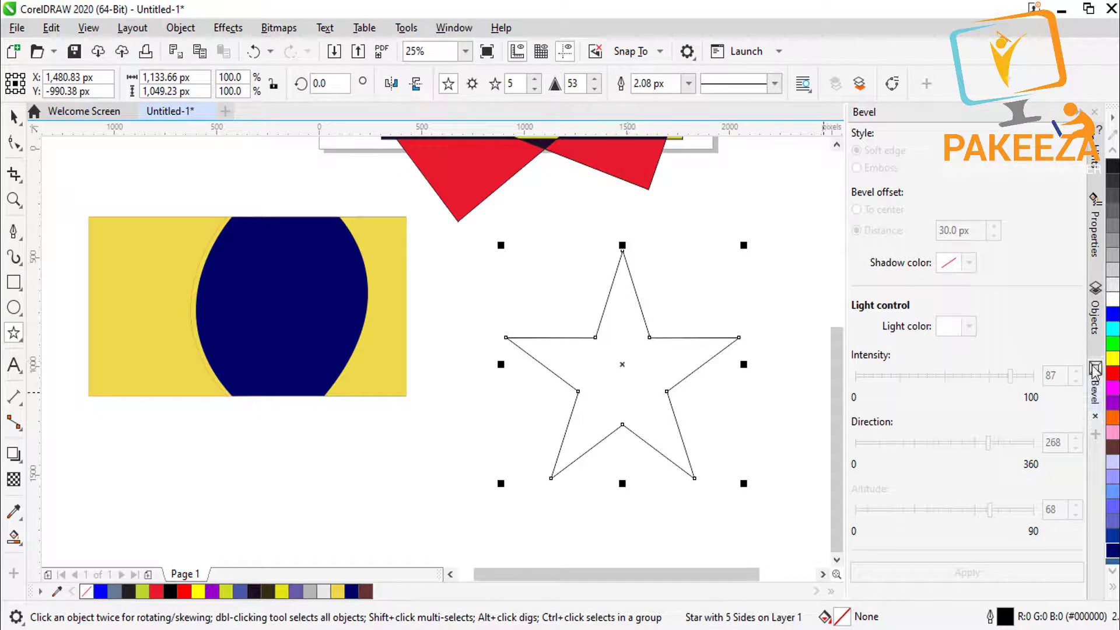
{"action": "left_click", "coordinate": [1112, 372]}
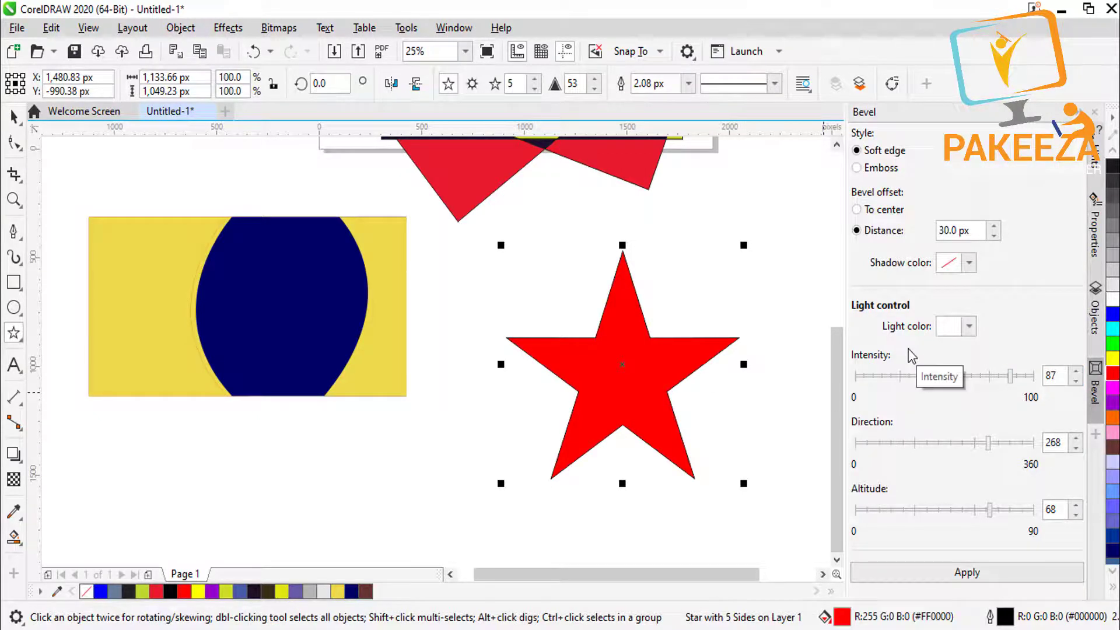
{"action": "key", "text": "ctrl+z"}
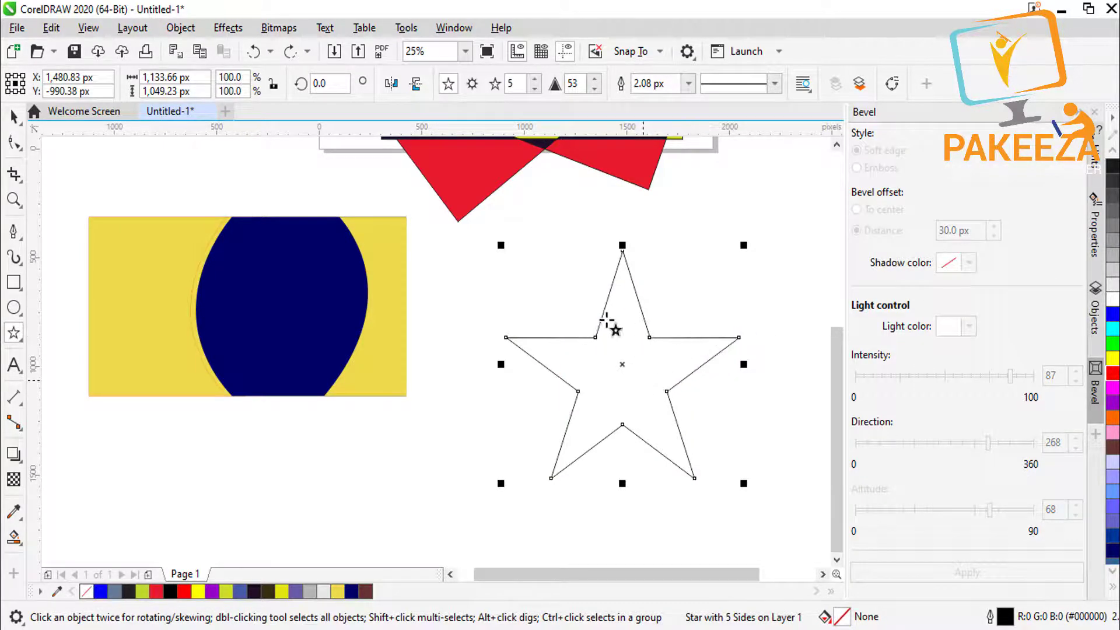
- Set the star's number of points to 8
{"action": "left_click", "coordinate": [535, 80]}
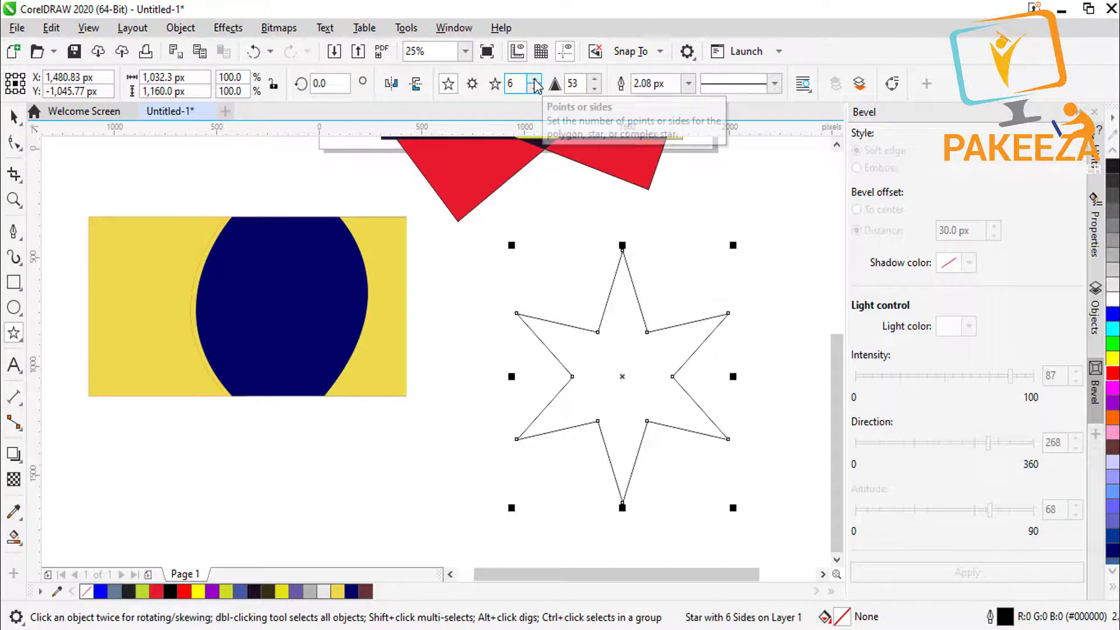
{"action": "left_click", "coordinate": [535, 80]}
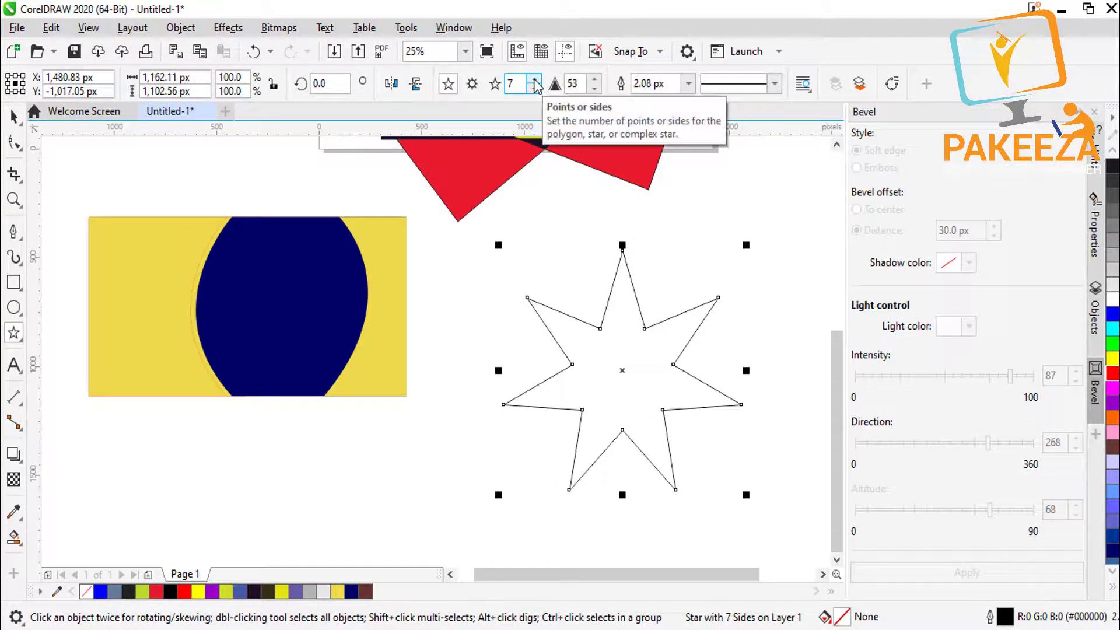
{"action": "left_click", "coordinate": [535, 80]}
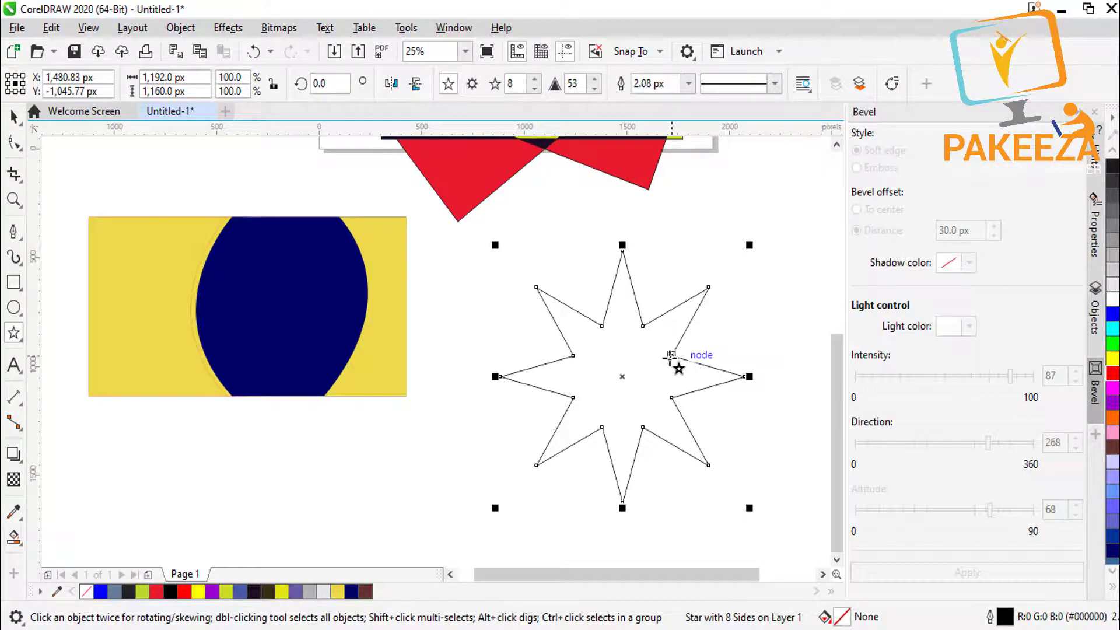
{"action": "left_click_drag", "start_coordinate": [670, 357], "coordinate": [648, 364]}
{"action": "key", "text": "Delete"}
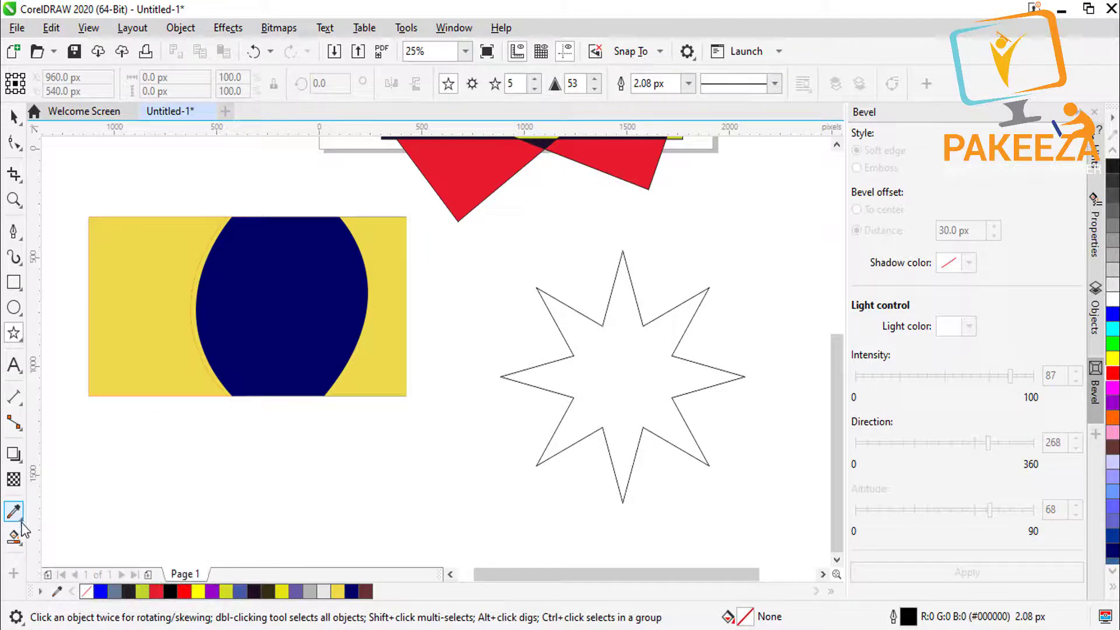
- Draw a closed octagon with the Pen tool through the star's eight inner corners, separating the tips from the centre
{"action": "left_click", "coordinate": [14, 231]}
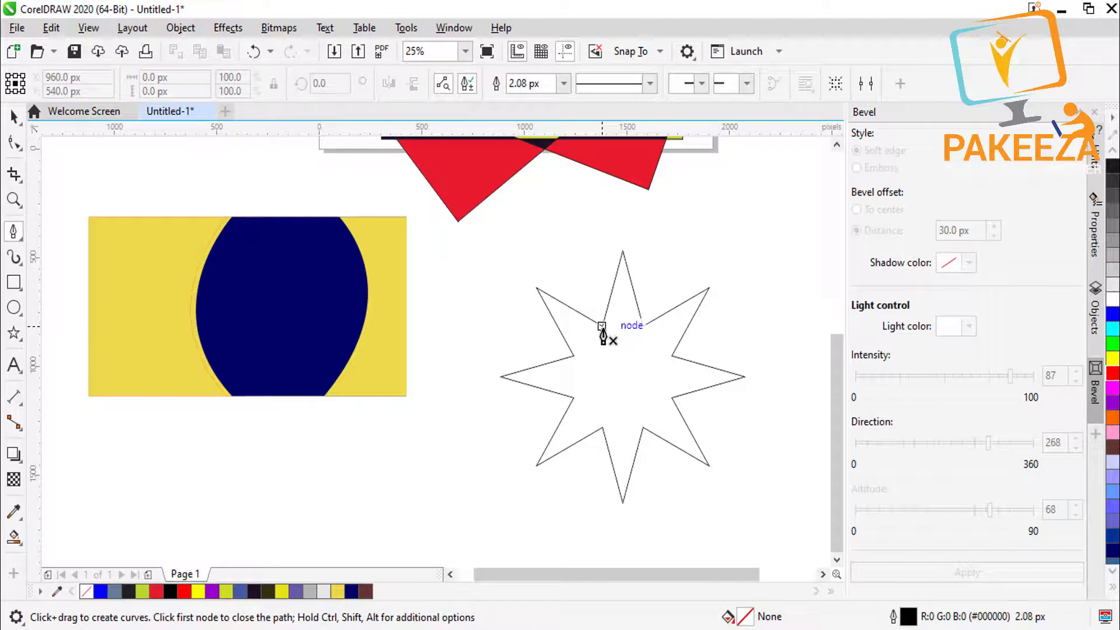
{"action": "left_click", "coordinate": [601, 325]}
{"action": "left_click", "coordinate": [642, 325]}
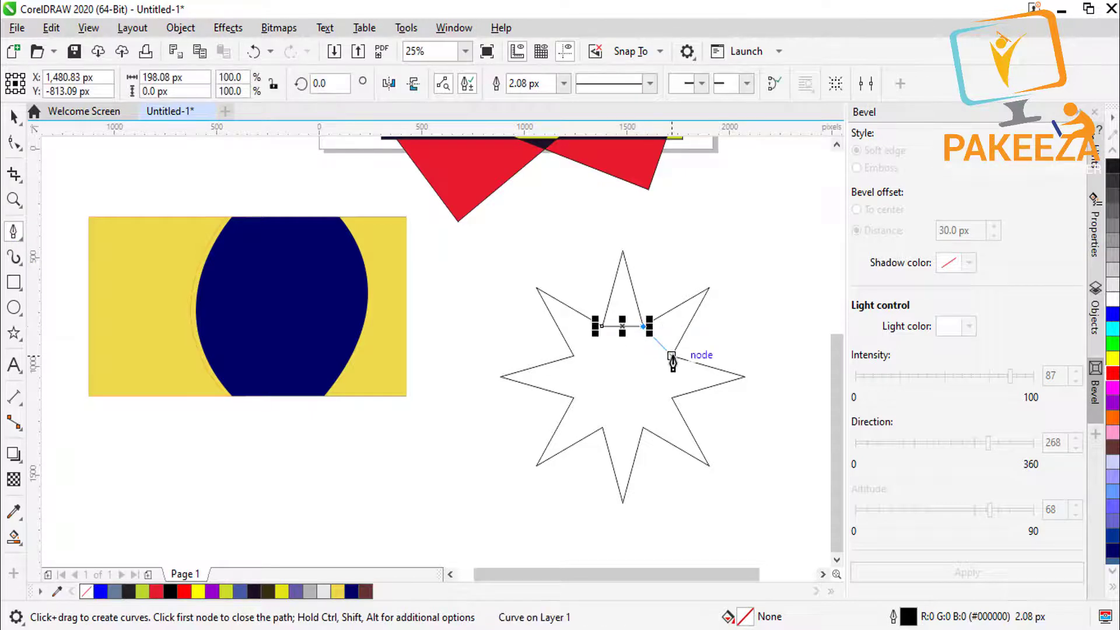
{"action": "left_click", "coordinate": [672, 356]}
{"action": "left_click", "coordinate": [671, 399]}
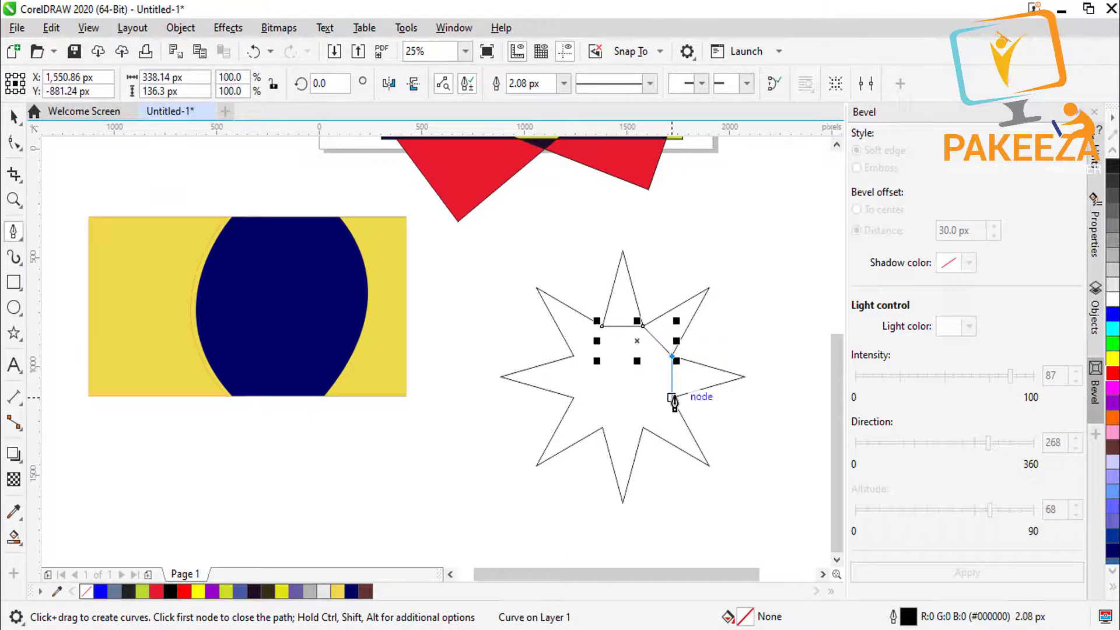
{"action": "left_click", "coordinate": [642, 427]}
{"action": "left_click", "coordinate": [602, 427]}
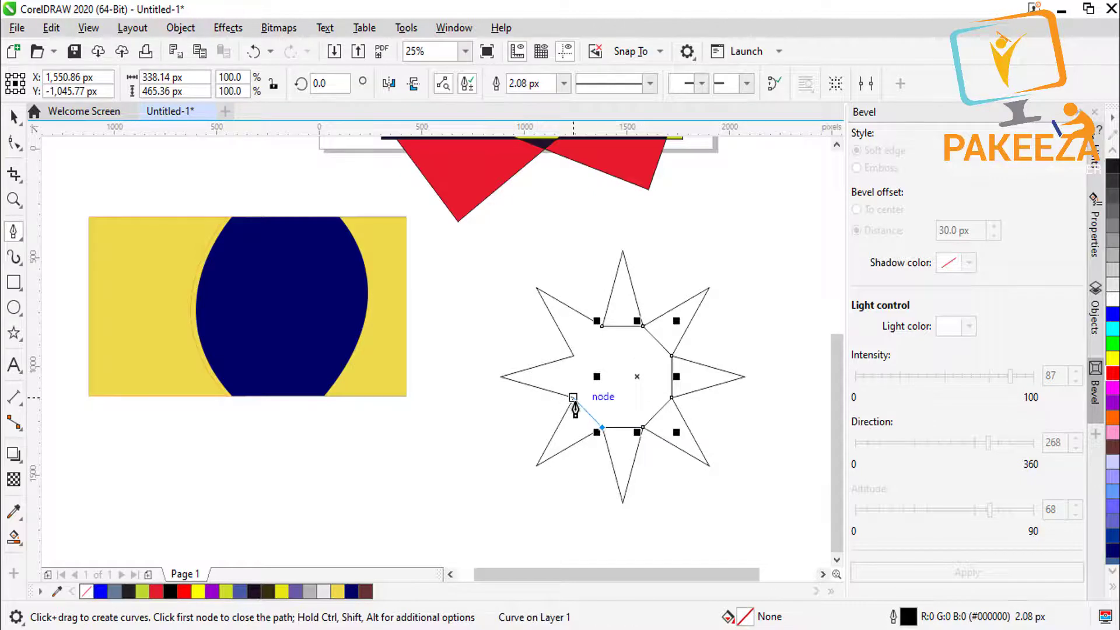
{"action": "left_click", "coordinate": [573, 397]}
{"action": "left_click", "coordinate": [574, 355]}
{"action": "left_click", "coordinate": [602, 326]}
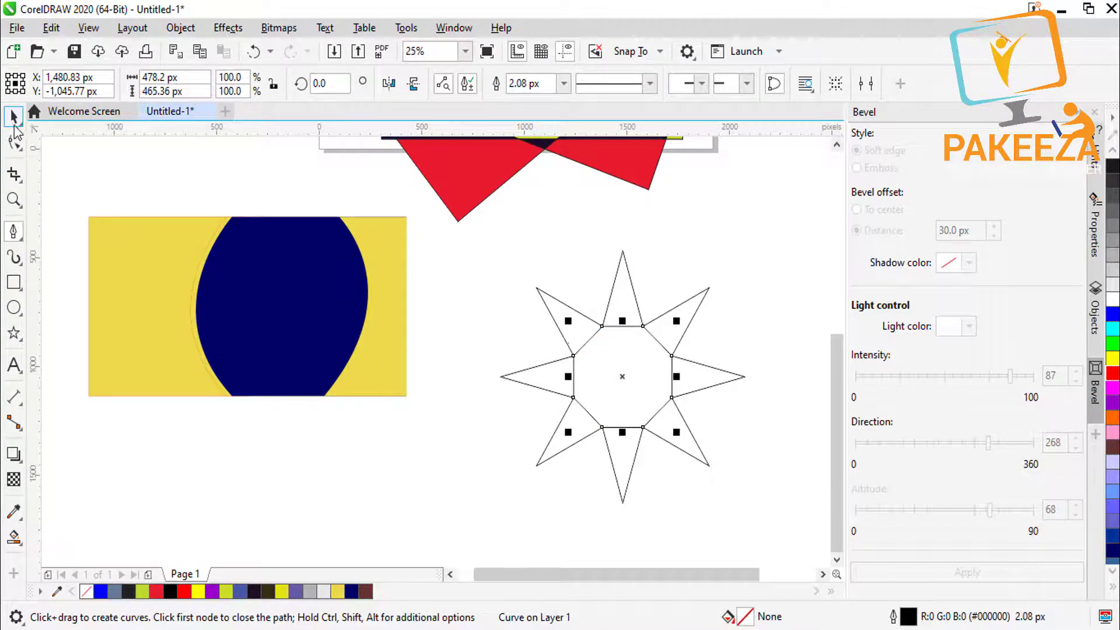
- Smart-fill the star's top tip and colour it red, the upper-right tip yellow, the right tip dark blue and the lower-right tip red
{"action": "left_click", "coordinate": [14, 536]}
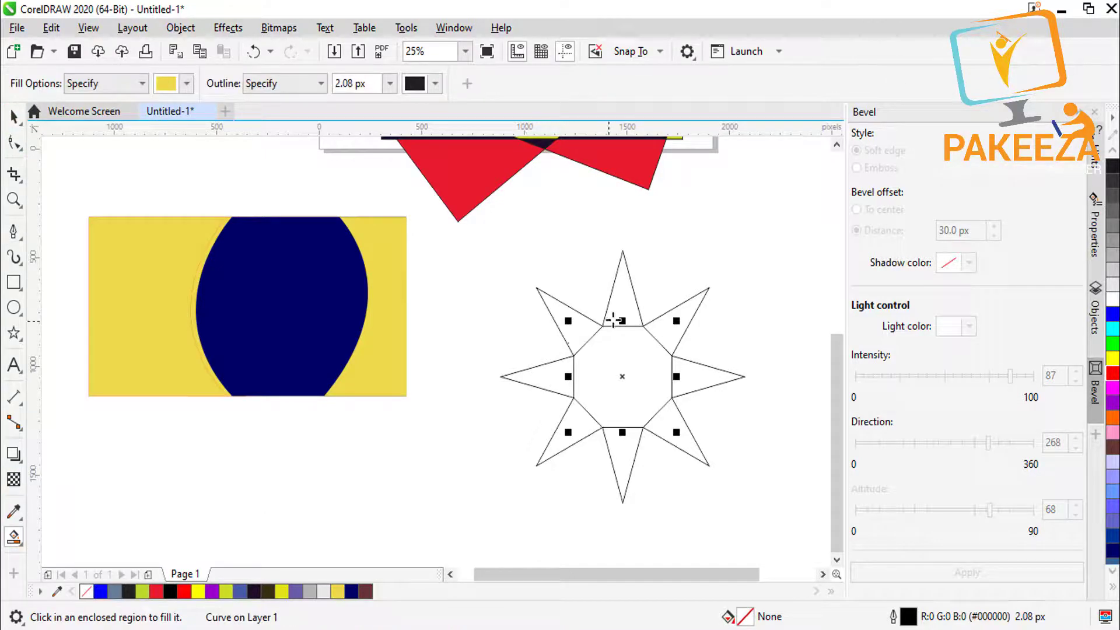
{"action": "left_click", "coordinate": [623, 301]}
{"action": "left_click", "coordinate": [1113, 376]}
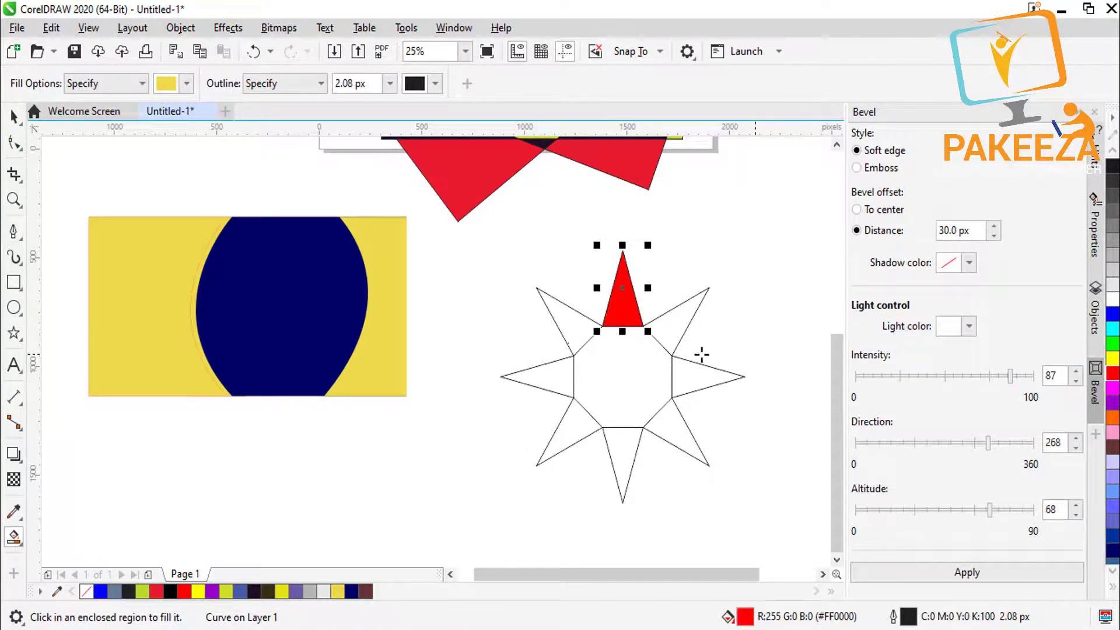
{"action": "left_click", "coordinate": [667, 320]}
{"action": "left_click", "coordinate": [1109, 357]}
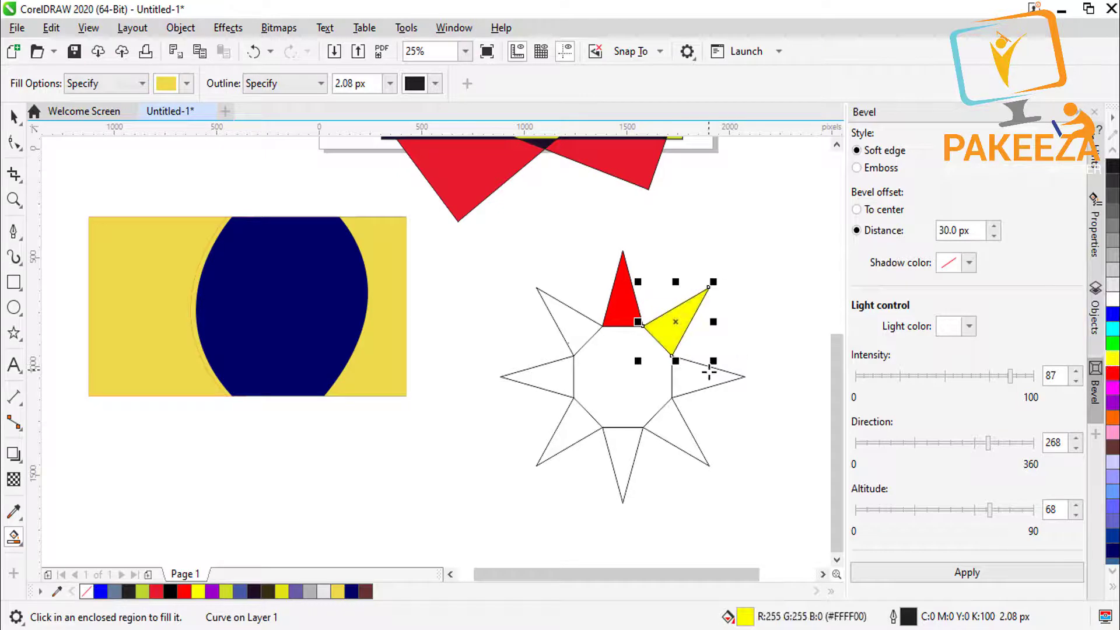
{"action": "left_click", "coordinate": [731, 379]}
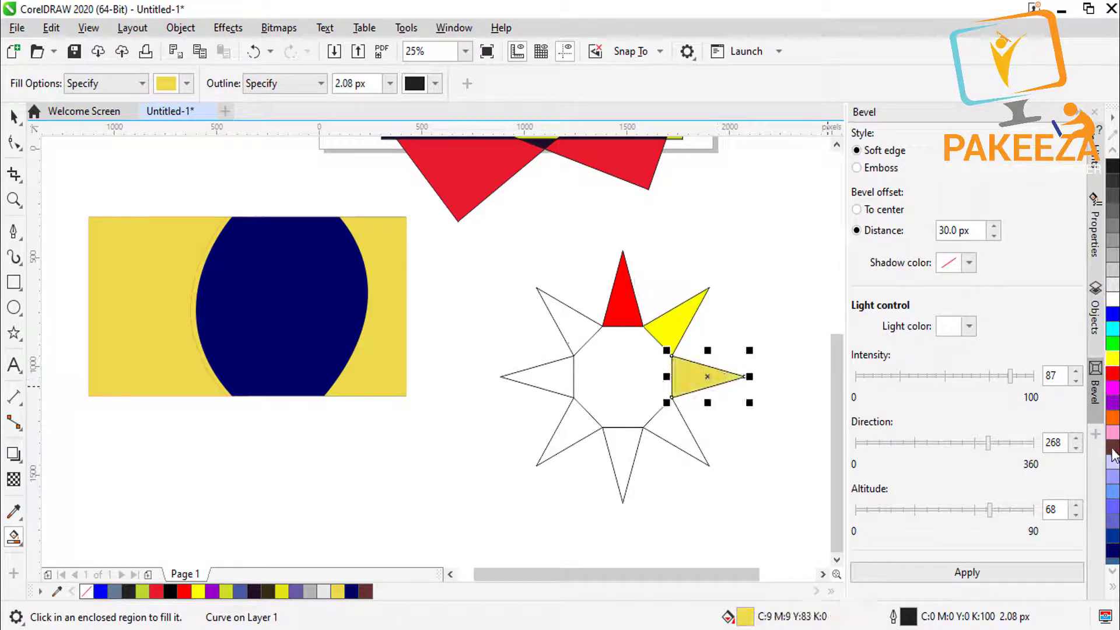
{"action": "left_click", "coordinate": [1113, 554]}
{"action": "left_click", "coordinate": [680, 429]}
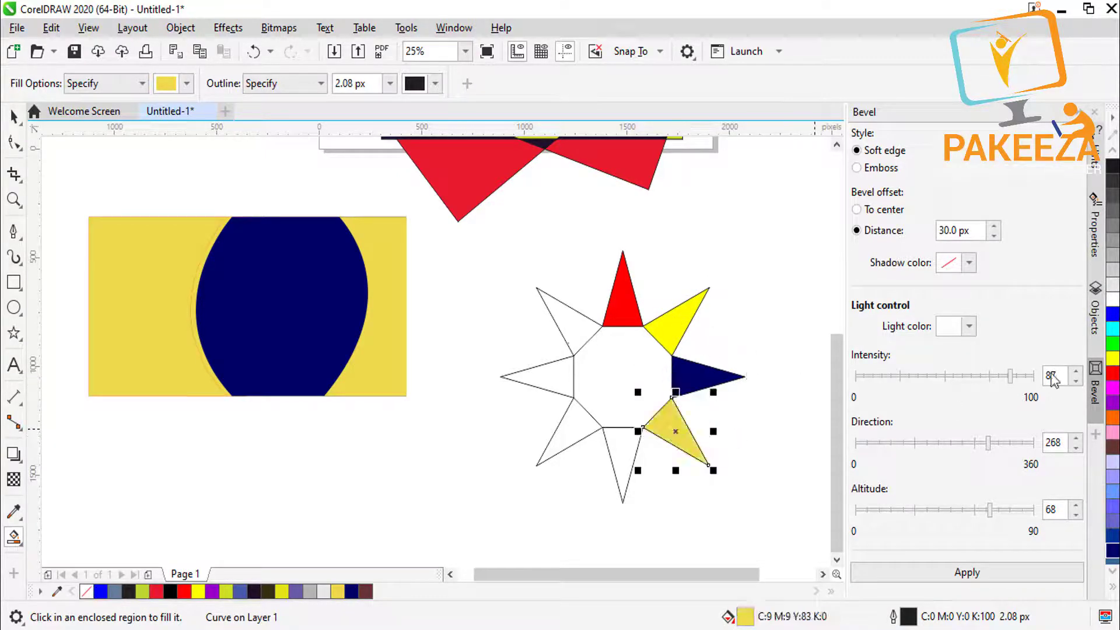
{"action": "left_click", "coordinate": [1113, 372]}
- Smart-fill the star's central octagon and colour it yellow, undoing any fill that spills over the other shapes
{"action": "left_click", "coordinate": [632, 393]}
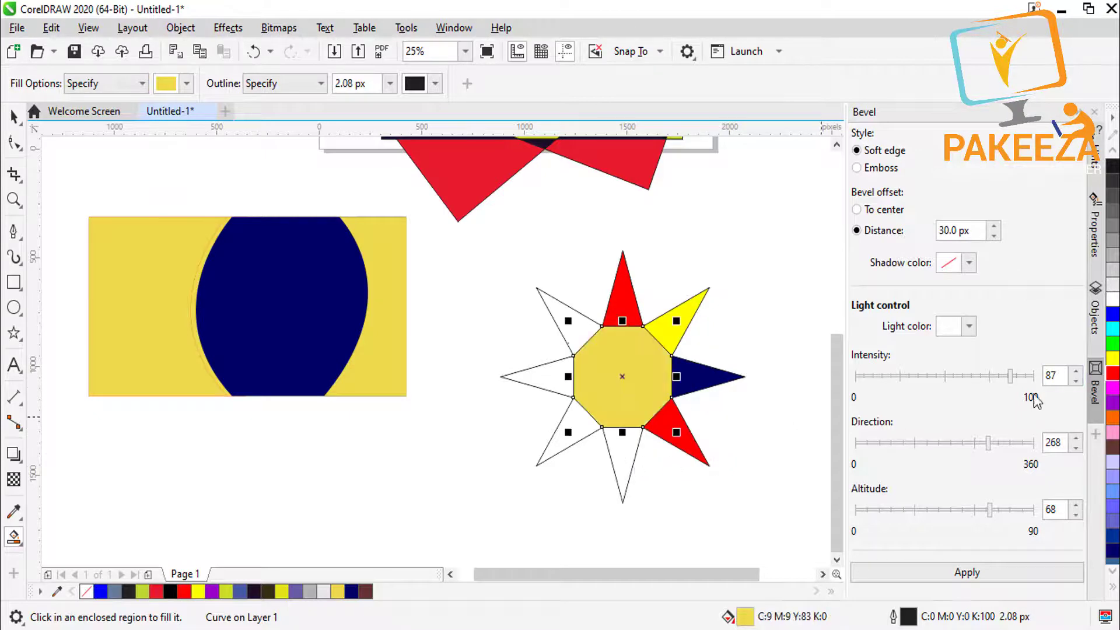
{"action": "left_click", "coordinate": [1112, 359]}
{"action": "left_click", "coordinate": [636, 458]}
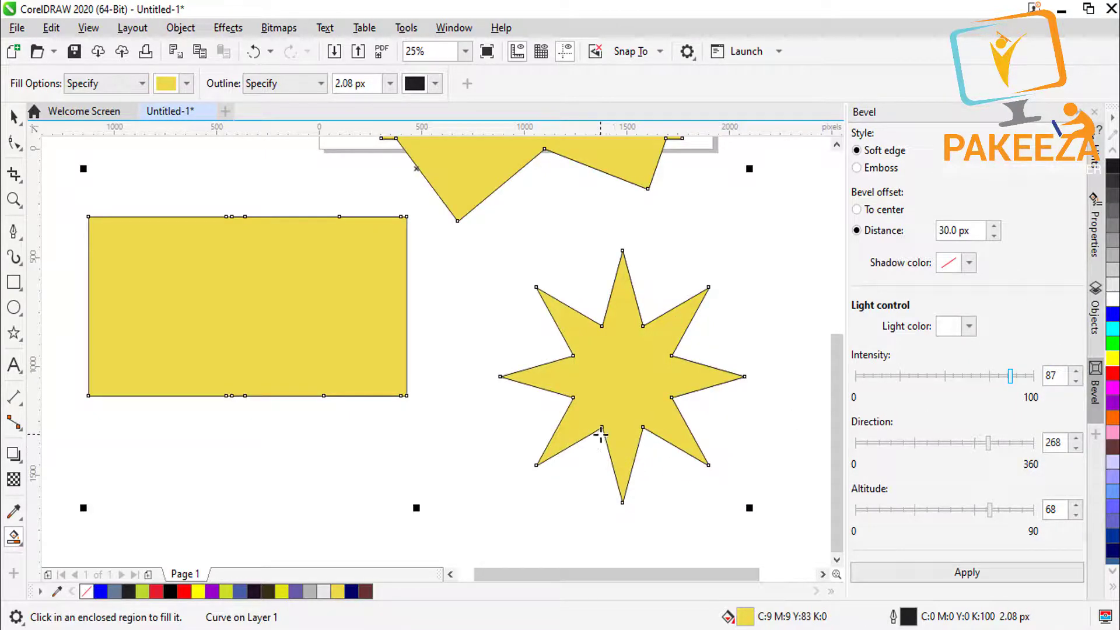
{"action": "key", "text": "ctrl+z"}
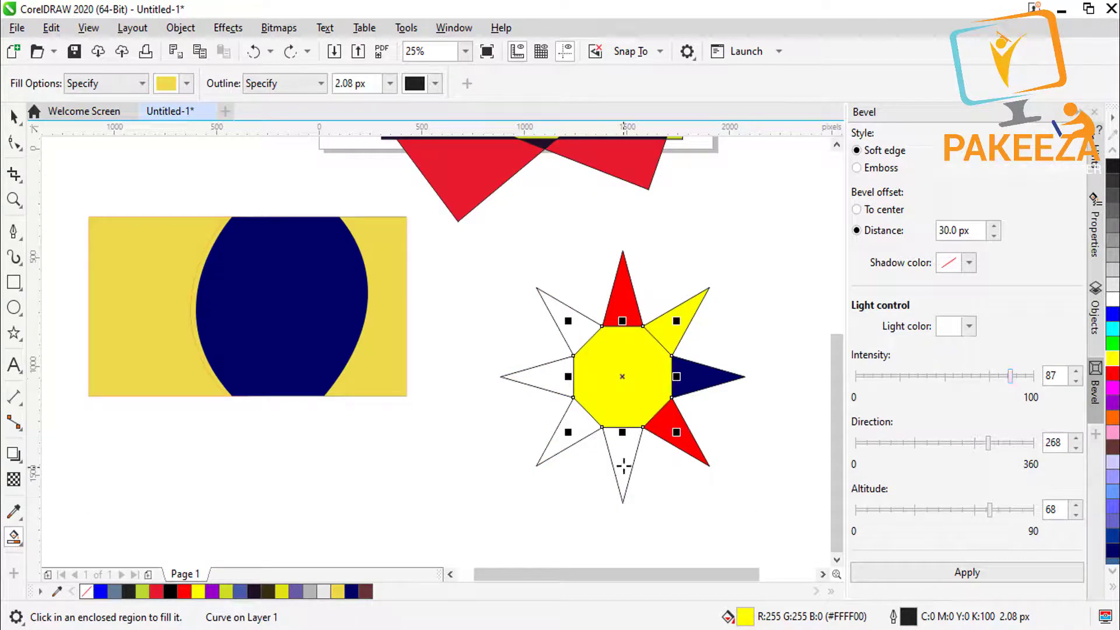
- Smart-fill the bottom tip with the preset dull yellow, and the lower-left, left and upper-left tips, recoloured blue
{"action": "left_click", "coordinate": [623, 467]}
{"action": "left_click", "coordinate": [571, 431]}
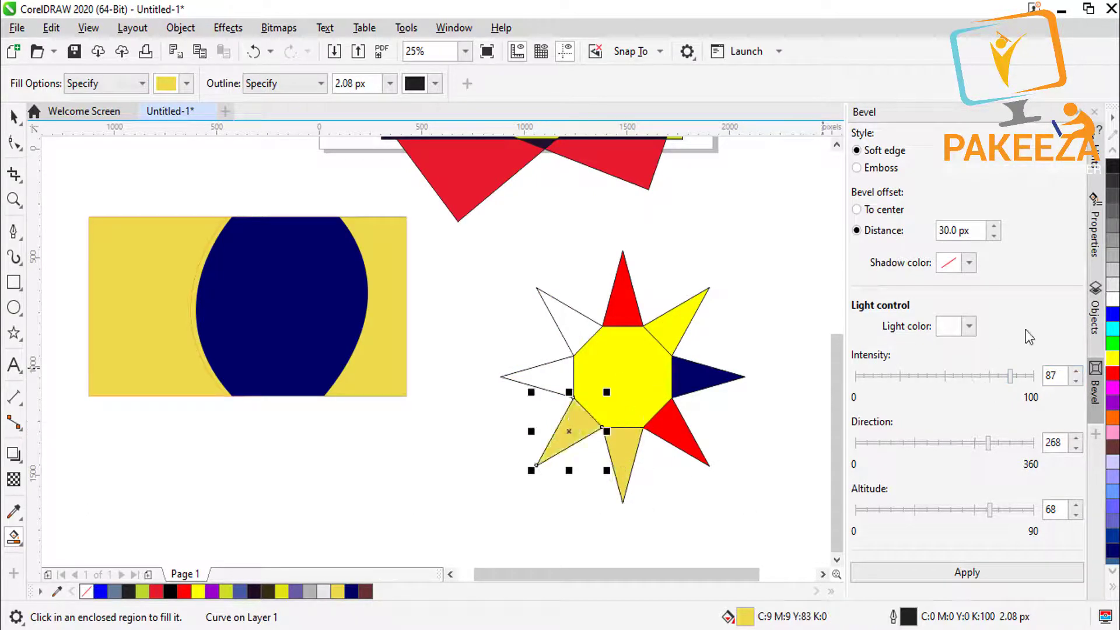
{"action": "left_click", "coordinate": [1113, 315]}
{"action": "left_click", "coordinate": [557, 383]}
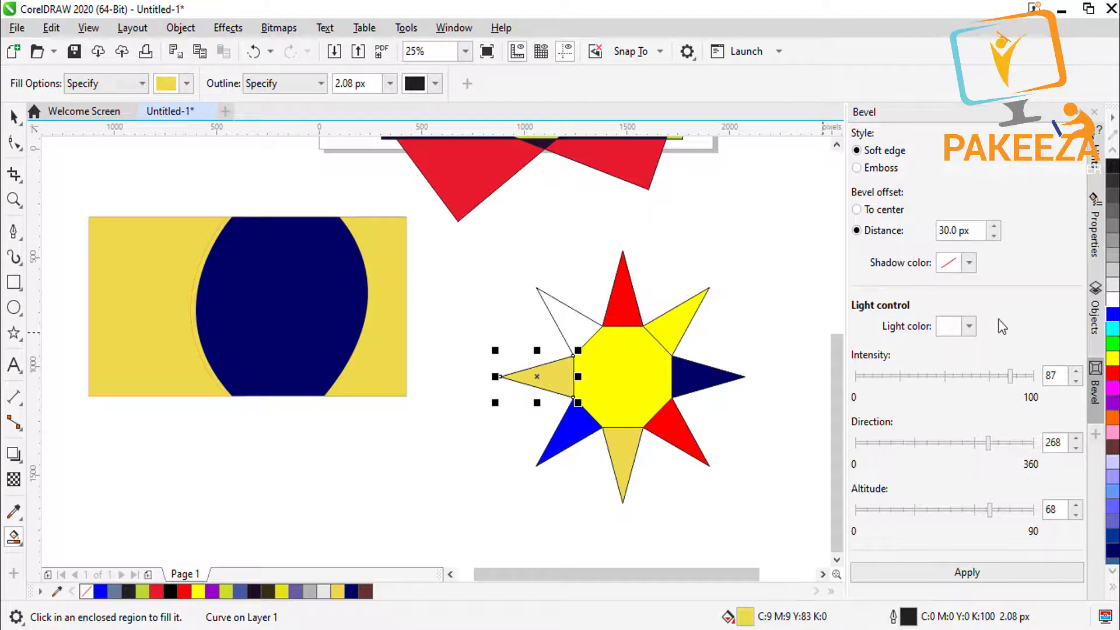
{"action": "left_click", "coordinate": [1113, 315]}
{"action": "left_click", "coordinate": [579, 323]}
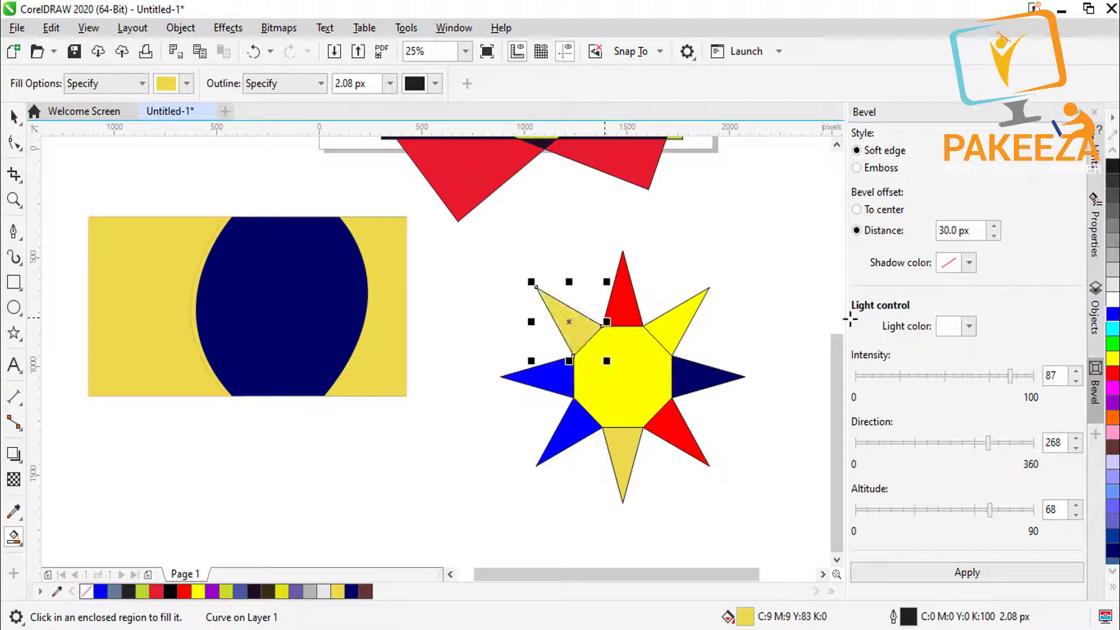
{"action": "left_click", "coordinate": [1113, 315]}
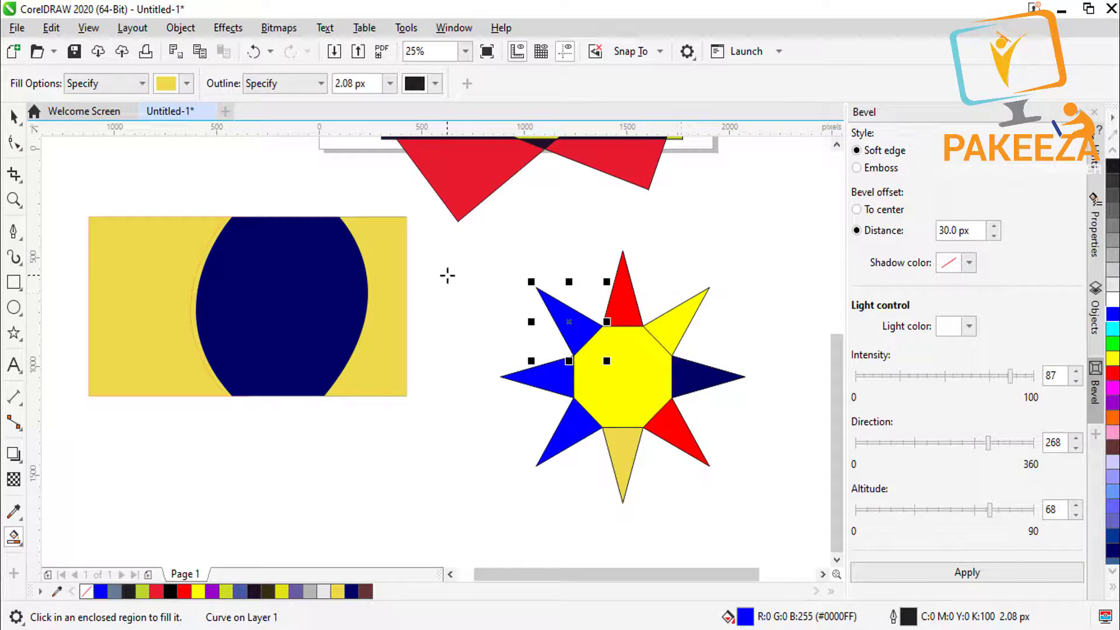
- Select all parts of the coloured star and group them
{"action": "left_click", "coordinate": [14, 116]}
{"action": "left_click", "coordinate": [473, 257]}
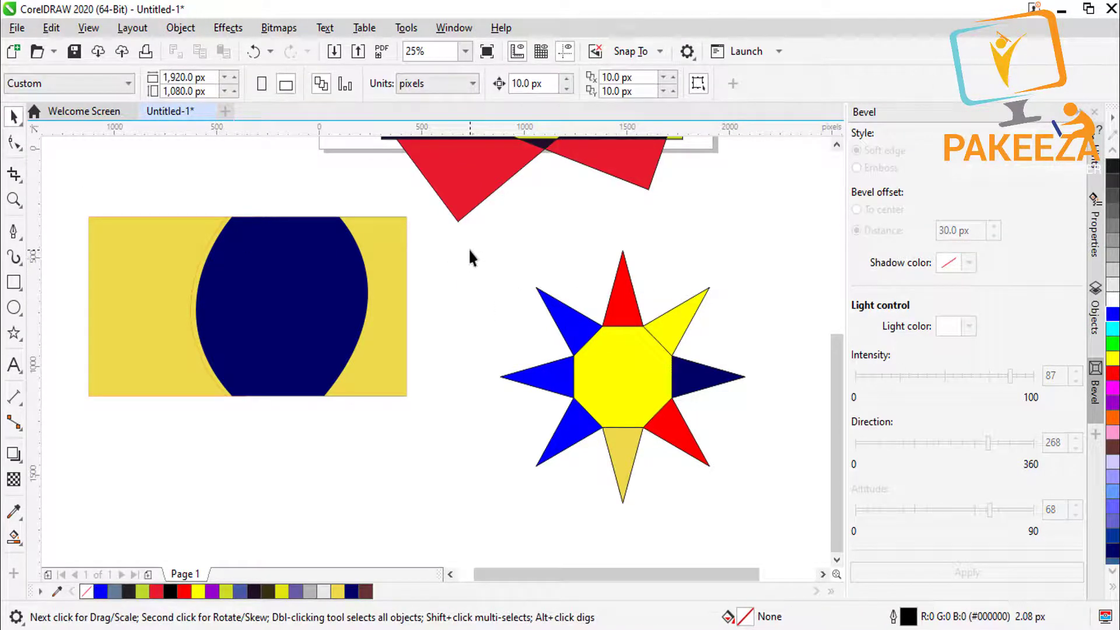
{"action": "left_click_drag", "start_coordinate": [471, 237], "coordinate": [789, 539]}
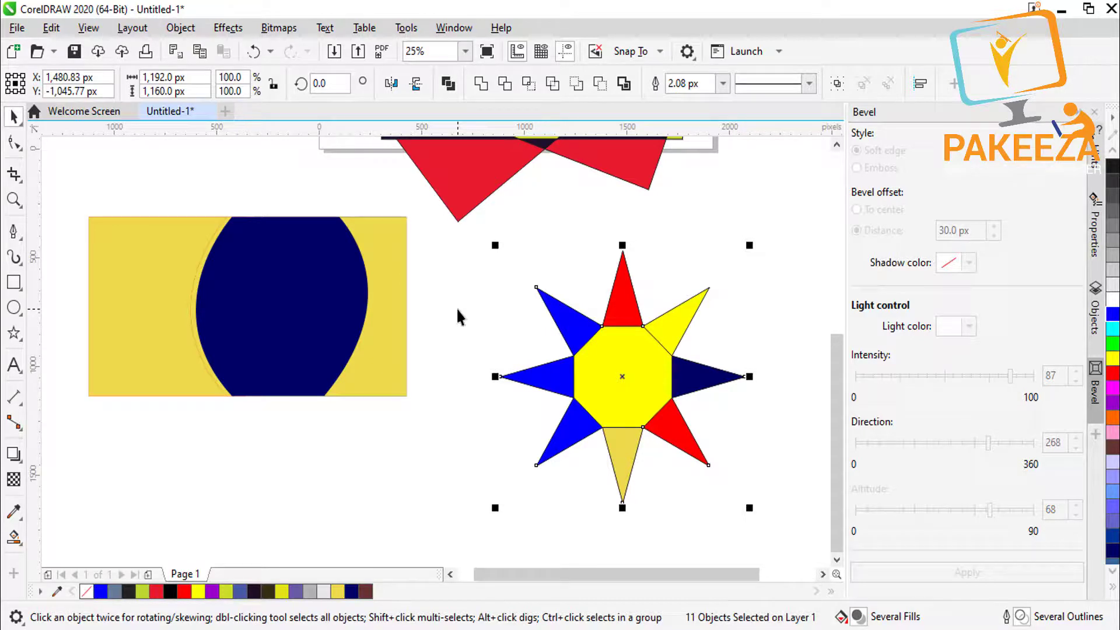
{"action": "key", "text": "ctrl+g"}
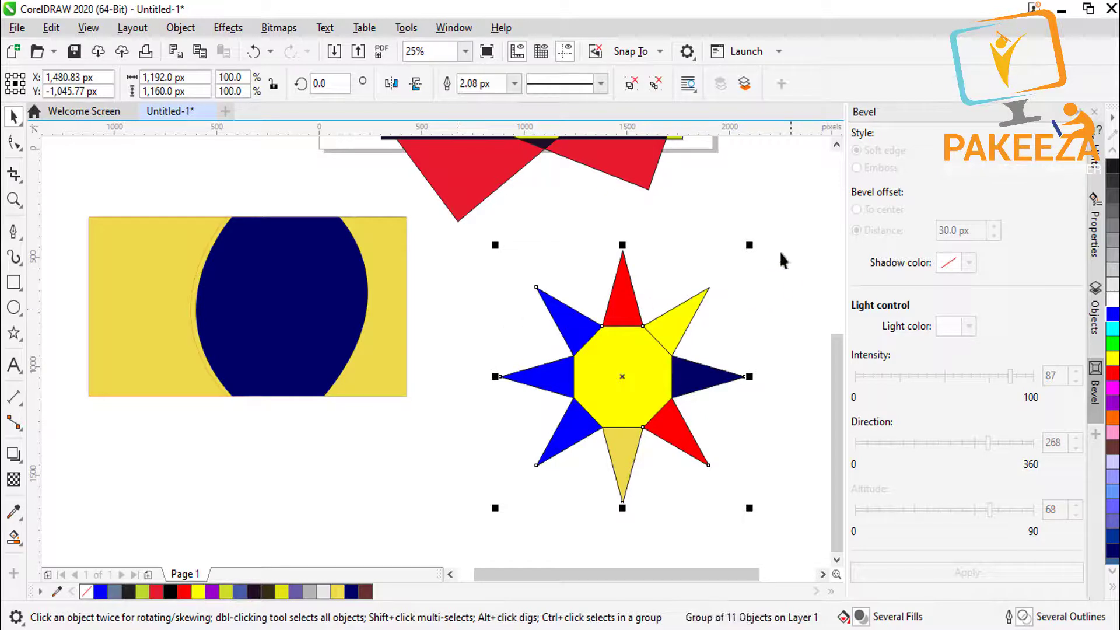
{"action": "left_click_drag", "start_coordinate": [749, 245], "coordinate": [716, 267]}
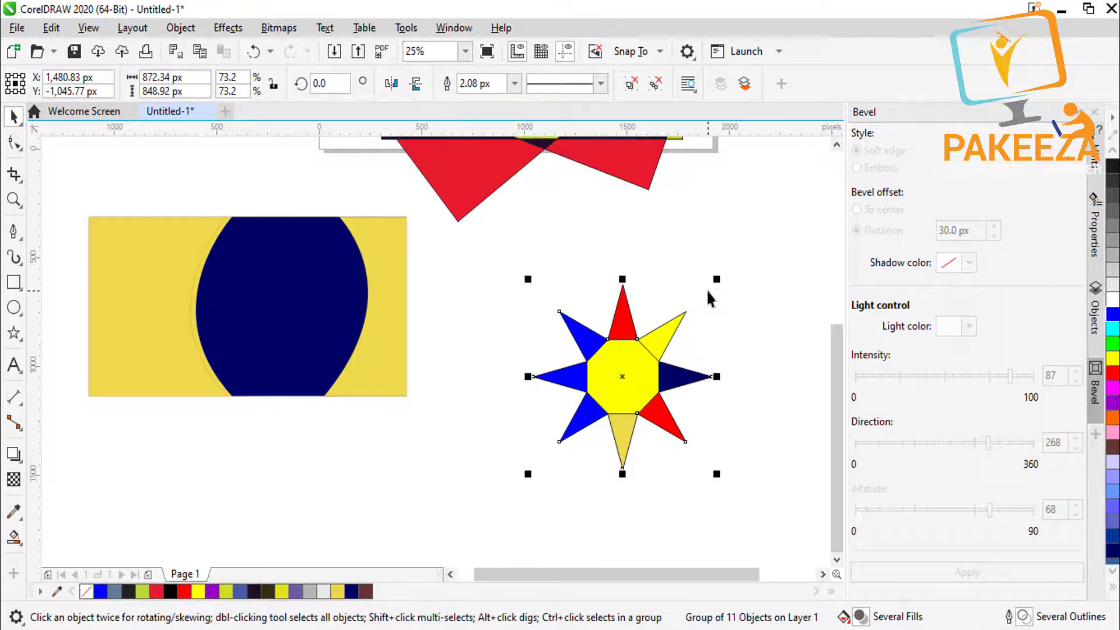
{"action": "key", "text": "ctrl+z"}
{"action": "key", "text": "Right"}
{"action": "key", "text": "Up"}
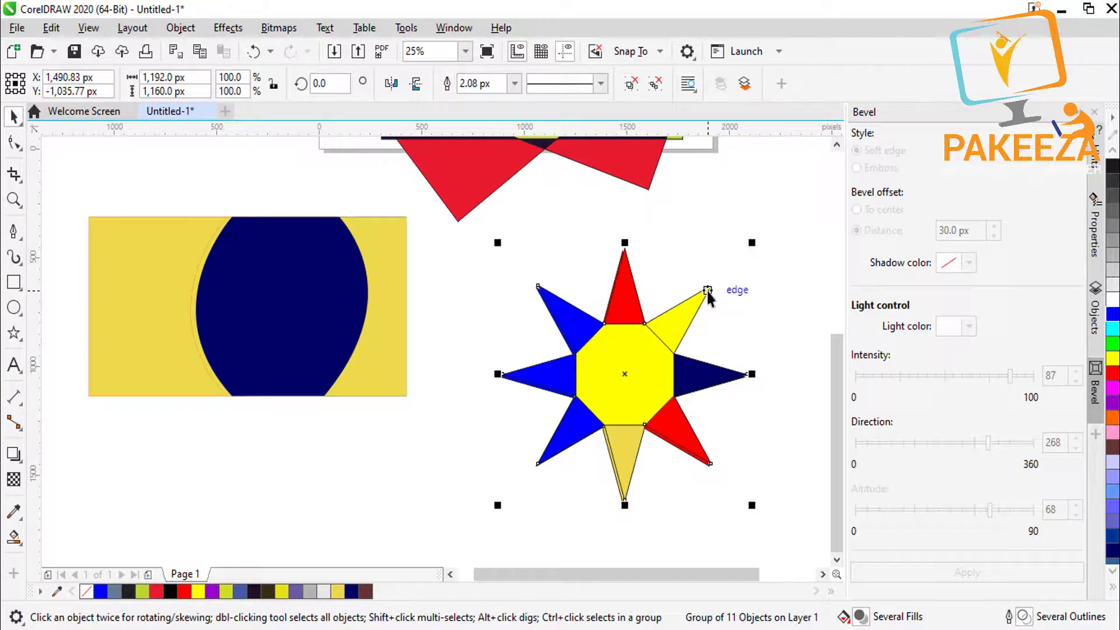
{"action": "key", "text": "Left"}
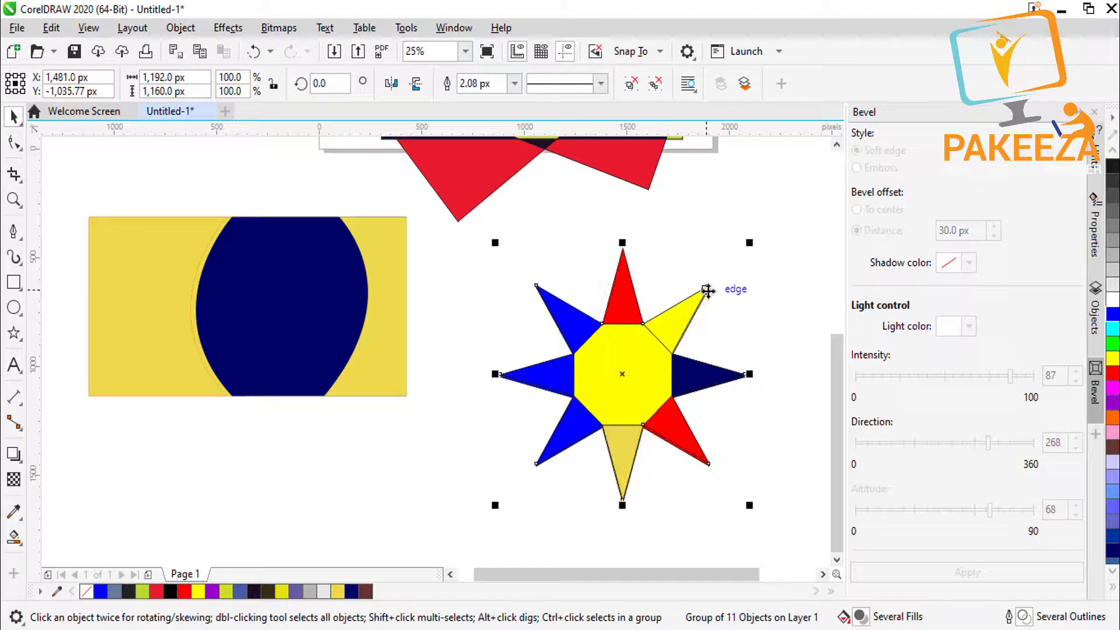
{"action": "key", "text": "Left"}
{"action": "key", "text": "Down"}
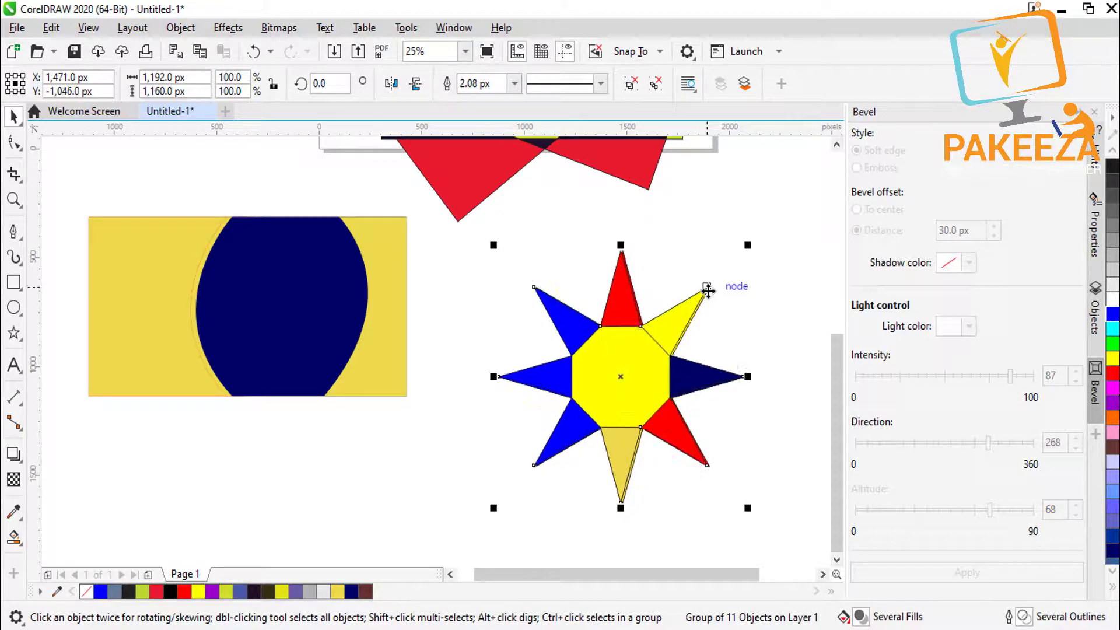
{"action": "key", "text": "Right"}
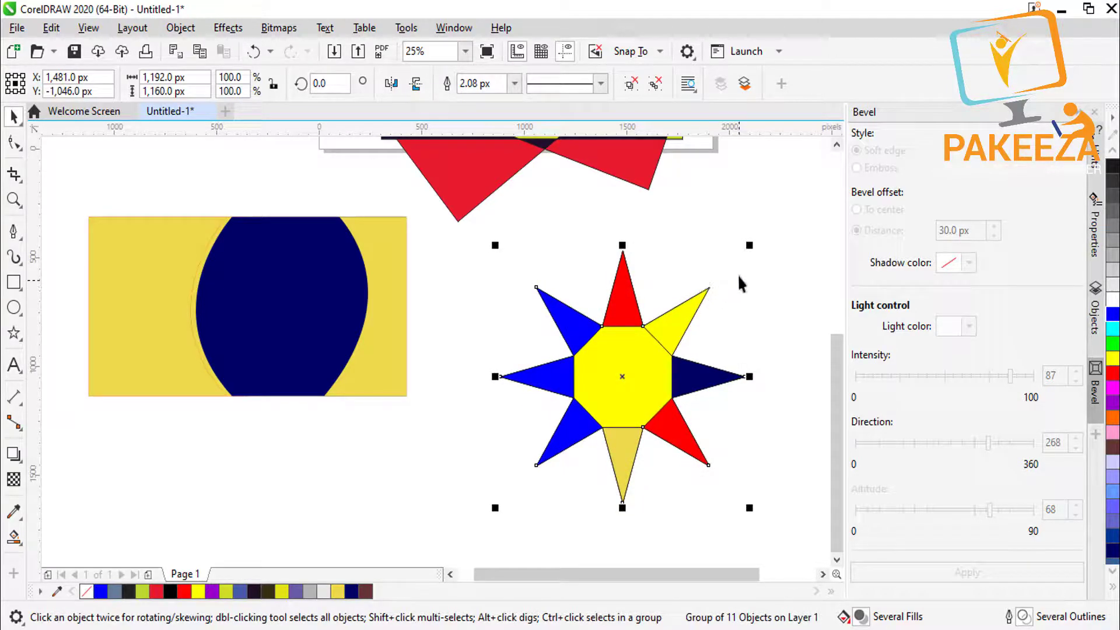
- Make a centred copy of the star group at about 76% size, rotate it about 23.5 degrees, and repeat the transformation once as another copy
{"action": "left_click_drag", "start_coordinate": [750, 245], "coordinate": [719, 268]}
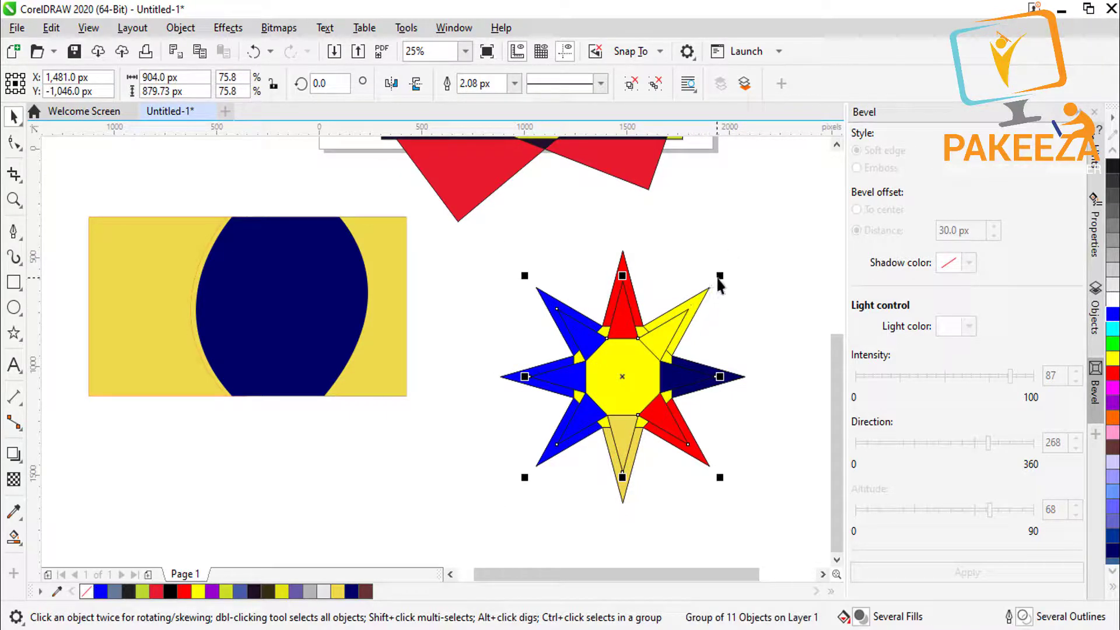
{"action": "left_click", "coordinate": [623, 378]}
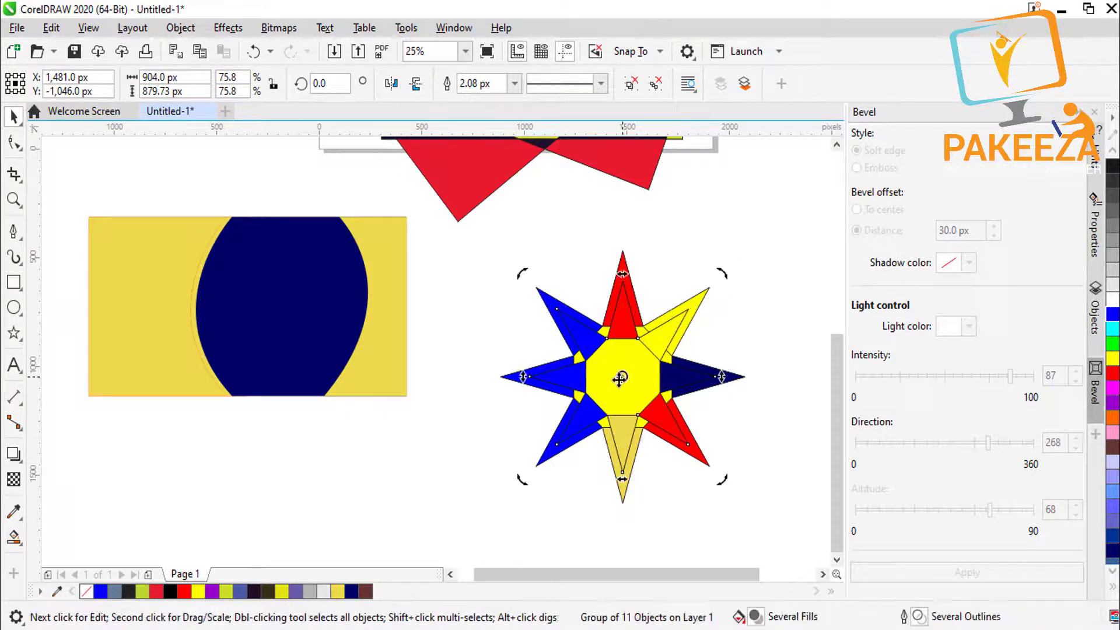
{"action": "left_click_drag", "start_coordinate": [719, 267], "coordinate": [666, 264]}
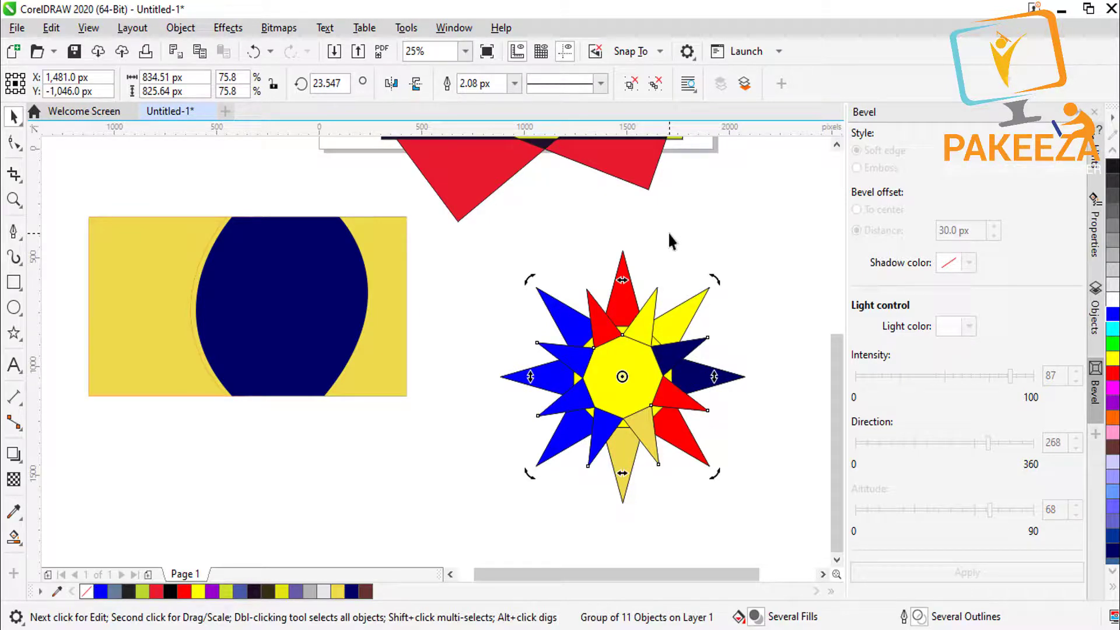
{"action": "key", "text": "ctrl+r"}
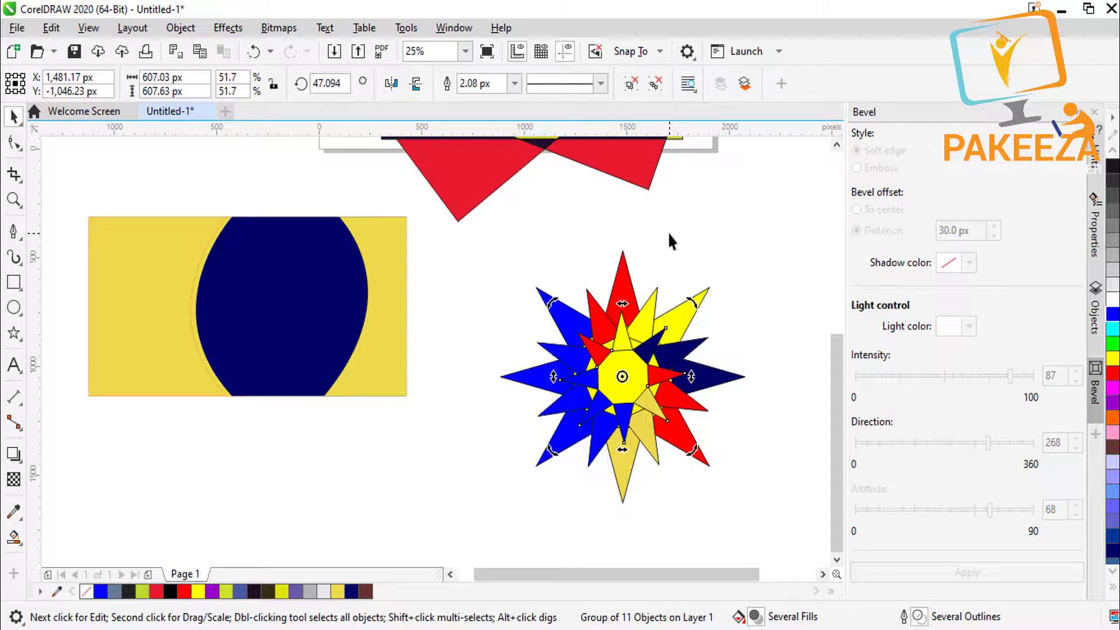
- Repeat the shrinking, rotated copy two more times toward the star's centre and undo both extra copies
{"action": "key", "text": "ctrl+r"}
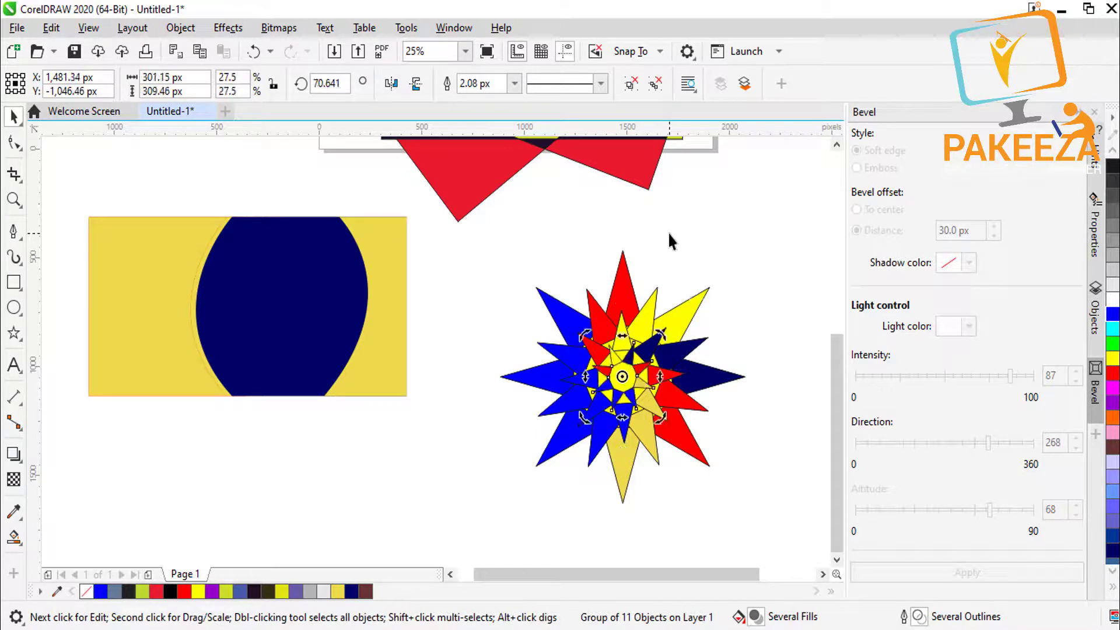
{"action": "key", "text": "ctrl+r"}
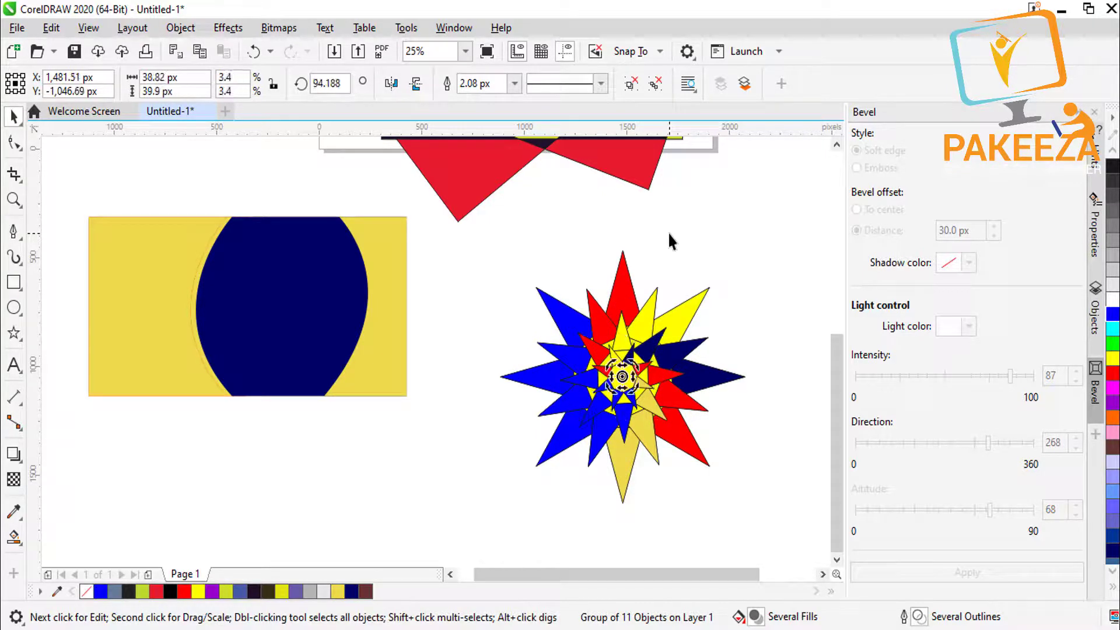
{"action": "left_click", "coordinate": [669, 233]}
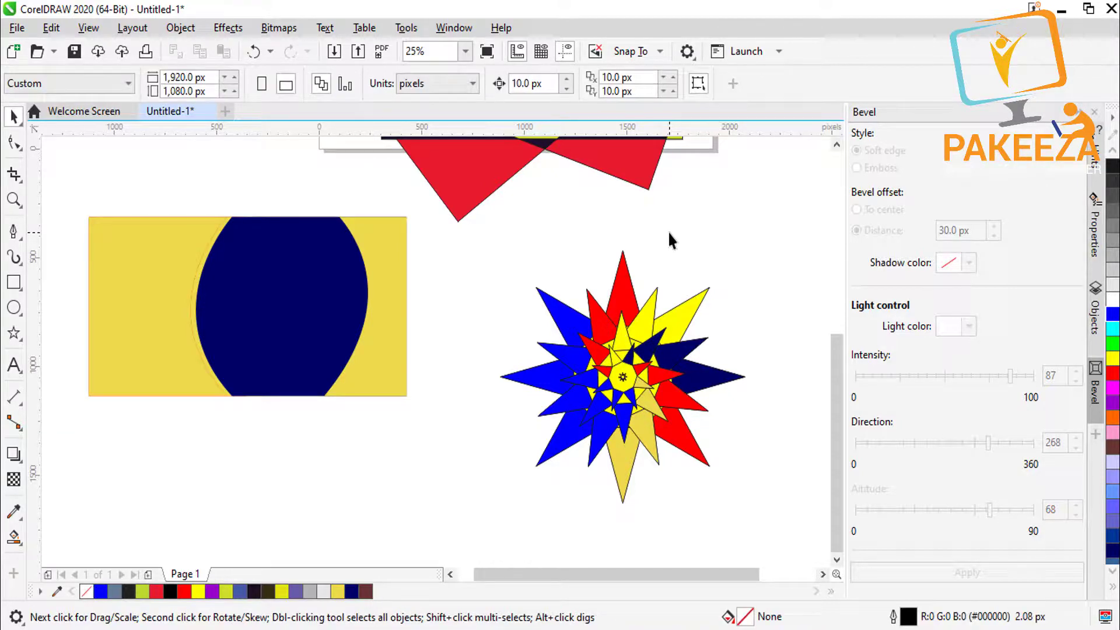
{"action": "key", "text": "ctrl+z"}
{"action": "key", "text": "ctrl+z"}
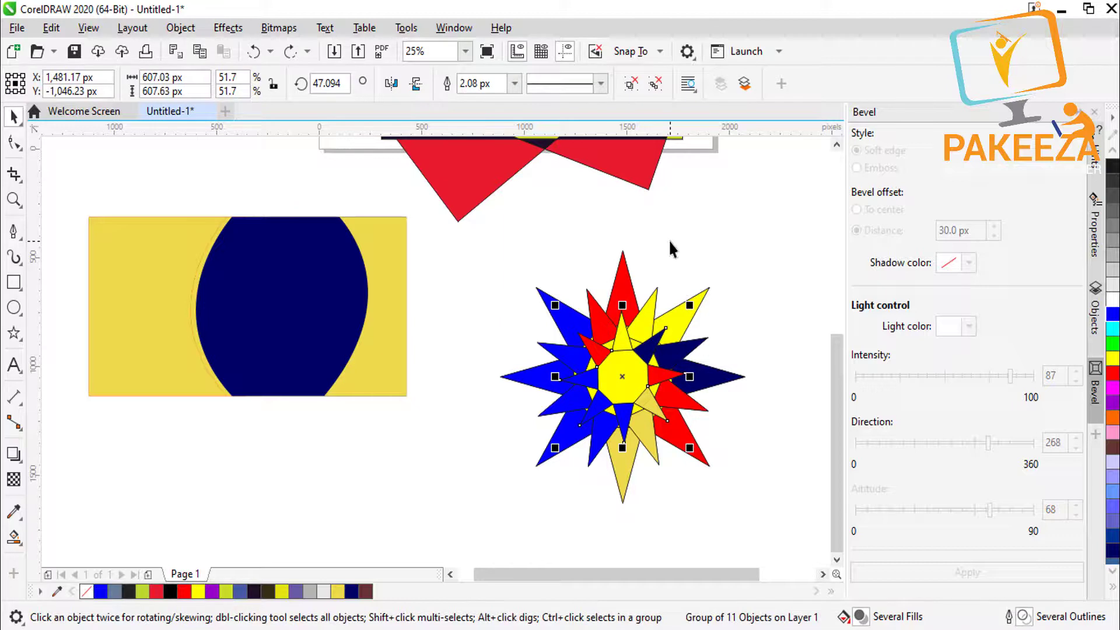
{"action": "left_click", "coordinate": [669, 239]}
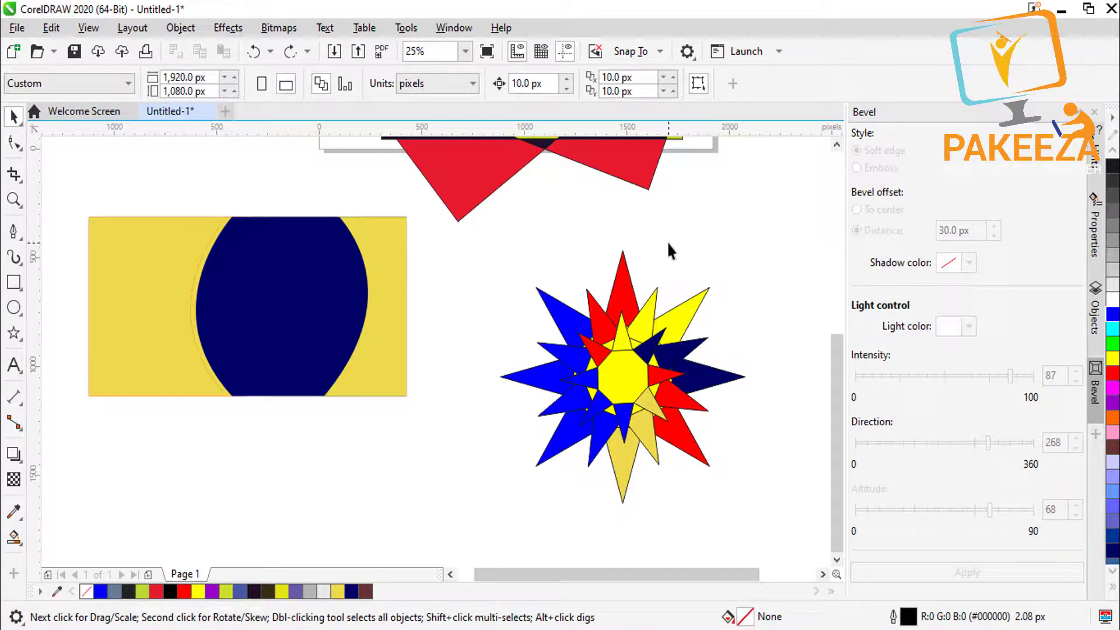
{"action": "left_click_drag", "start_coordinate": [838, 357], "coordinate": [839, 303]}
{"action": "left_click_drag", "start_coordinate": [835, 334], "coordinate": [838, 400]}
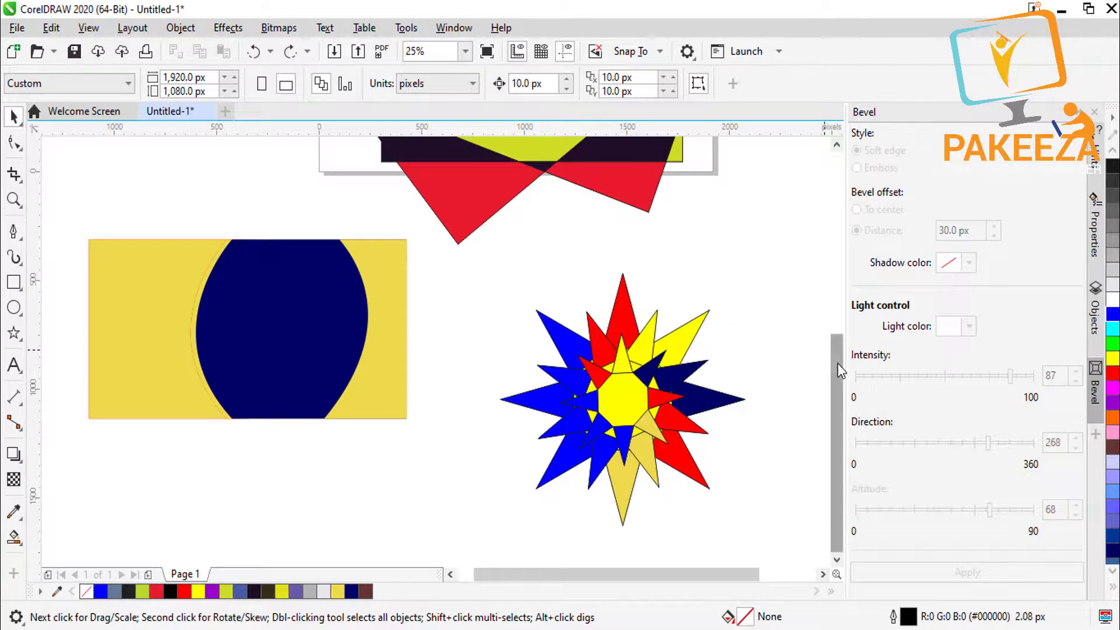
- Smart-fill the left section of the curved rectangle with the specified dull yellow and the 2.08 px black outline
{"action": "left_click", "coordinate": [14, 536]}
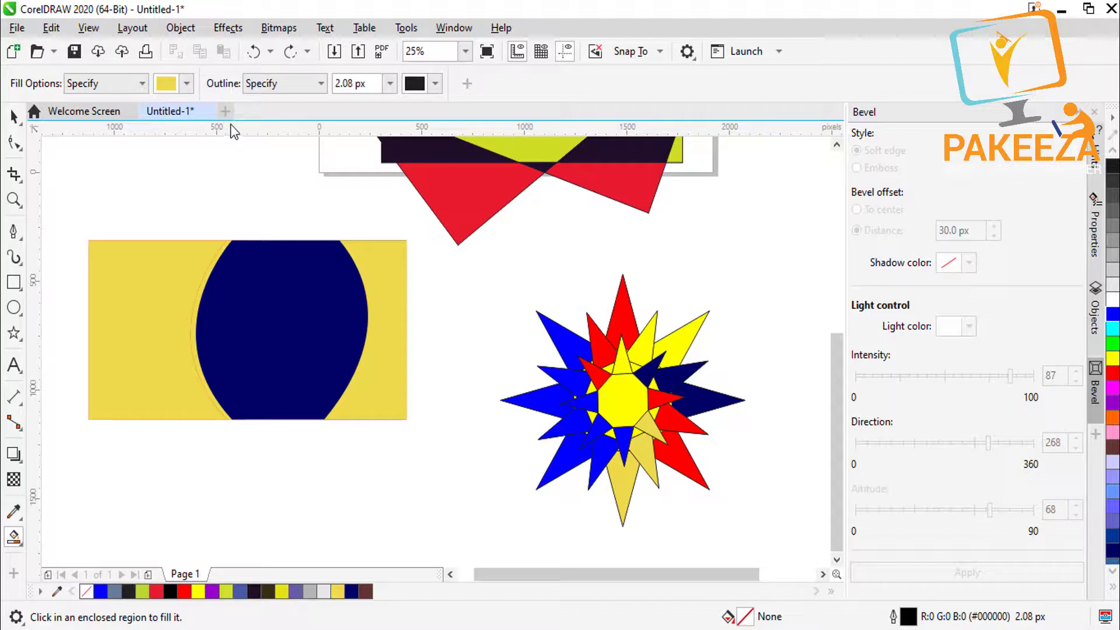
{"action": "left_click", "coordinate": [143, 83]}
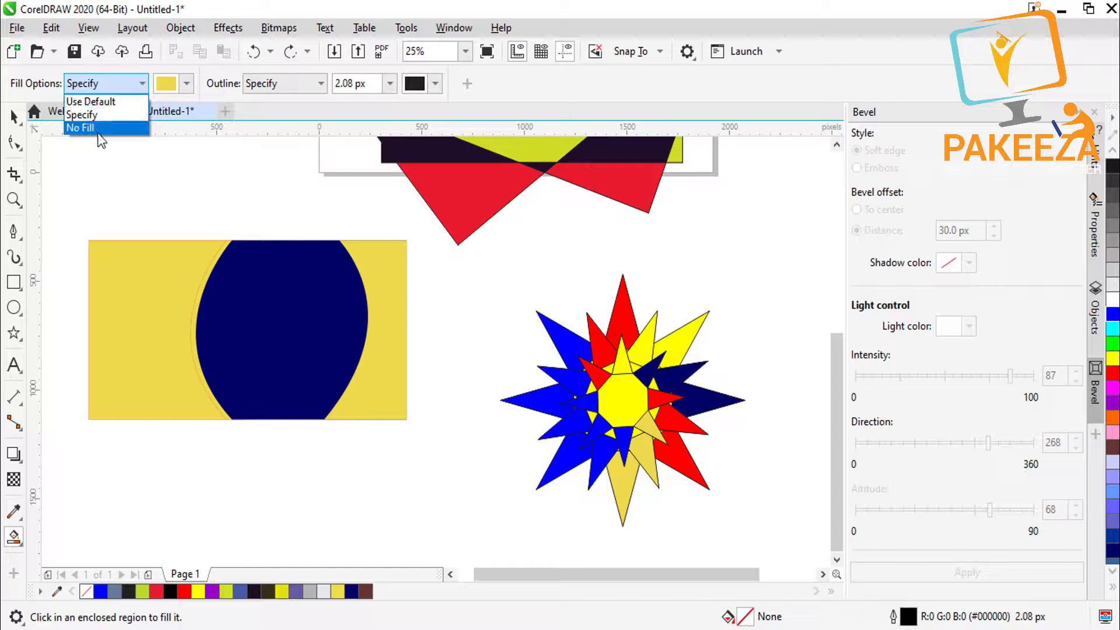
{"action": "left_click", "coordinate": [181, 298]}
{"action": "left_click", "coordinate": [165, 273]}
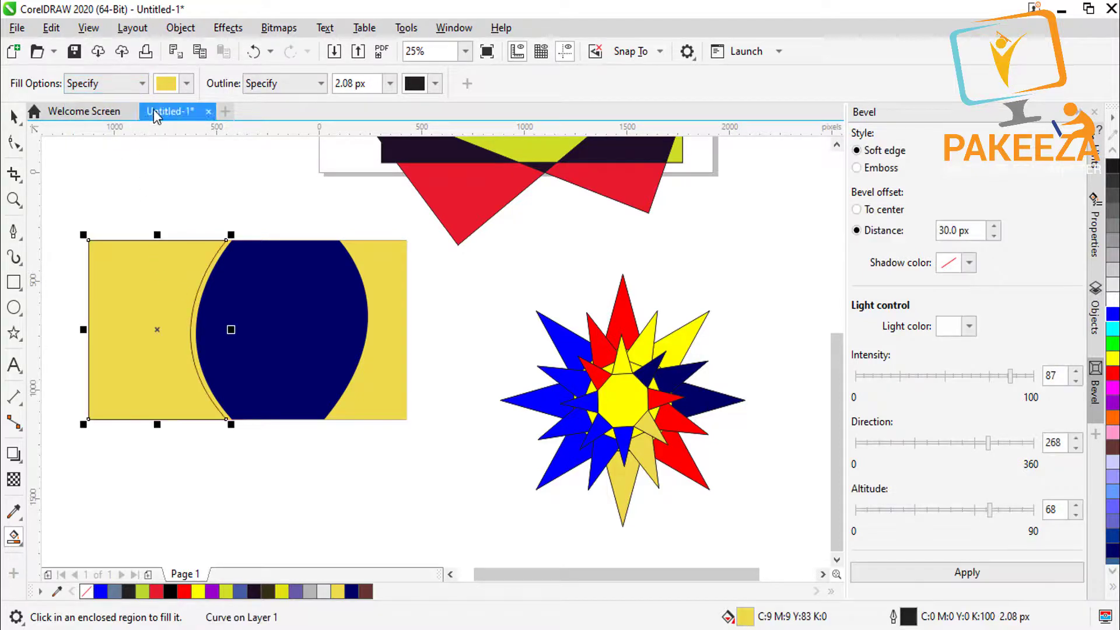
- Set the Smart Fill fill option to No Fill and apply it to the curved rectangle's sections, the right red triangle and the star's centre
{"action": "left_click", "coordinate": [142, 84]}
{"action": "left_click", "coordinate": [111, 131]}
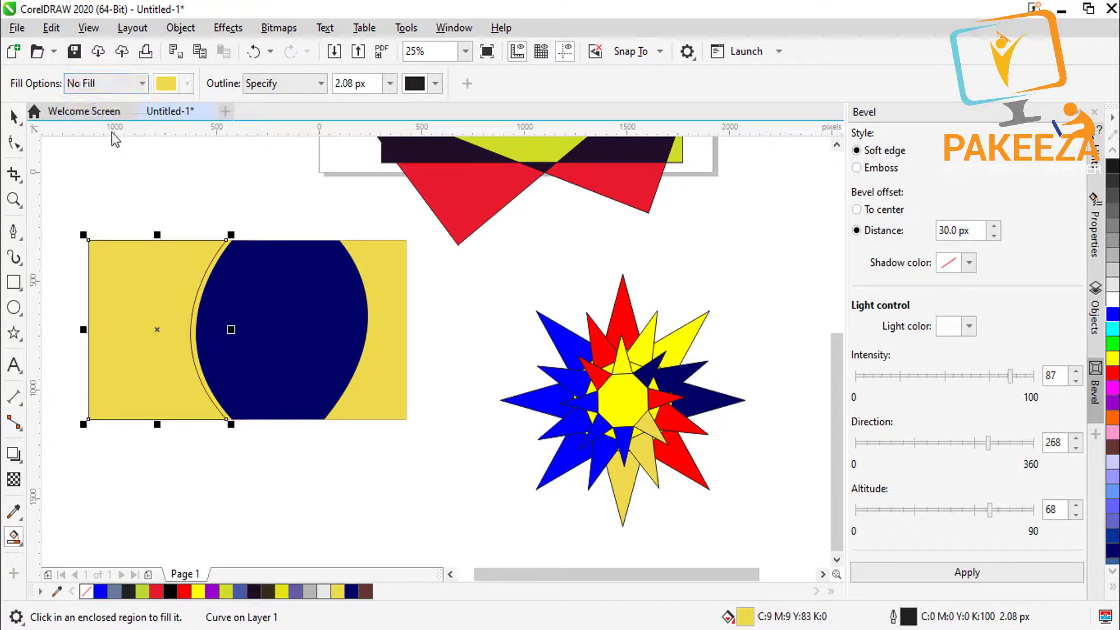
{"action": "left_click", "coordinate": [292, 308]}
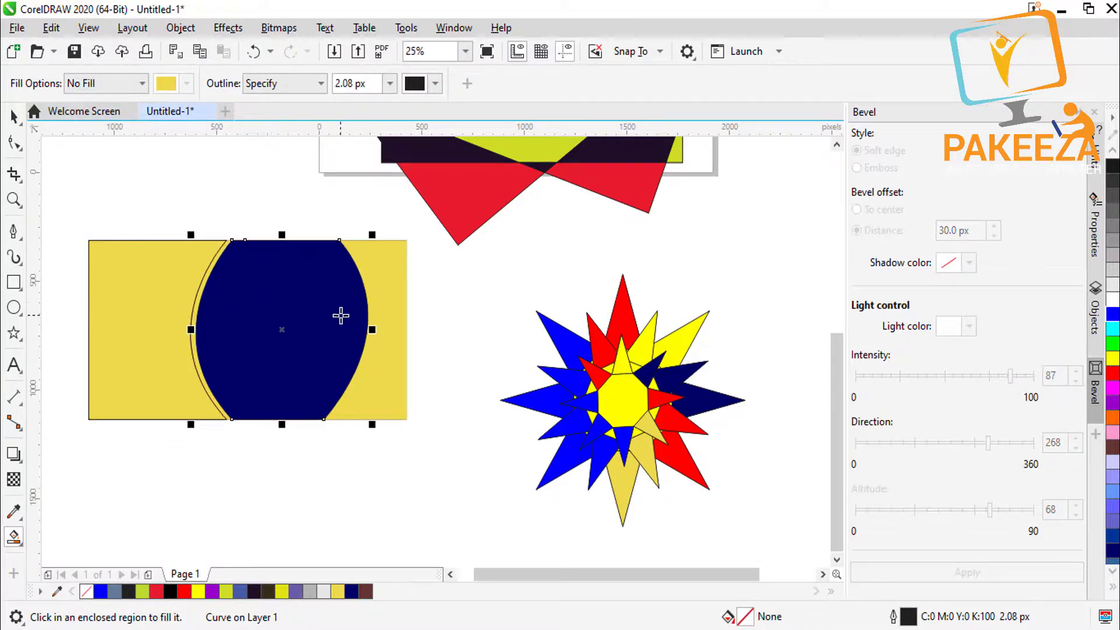
{"action": "left_click", "coordinate": [171, 303]}
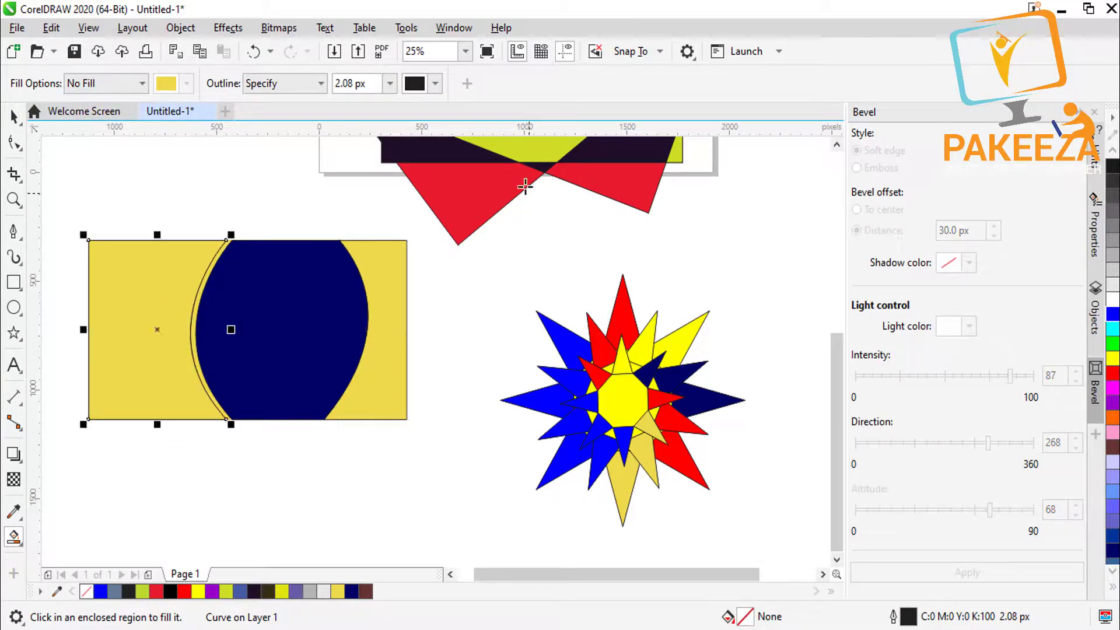
{"action": "left_click", "coordinate": [650, 185]}
{"action": "left_click", "coordinate": [616, 383]}
{"action": "left_click", "coordinate": [366, 340]}
{"action": "left_click", "coordinate": [150, 319]}
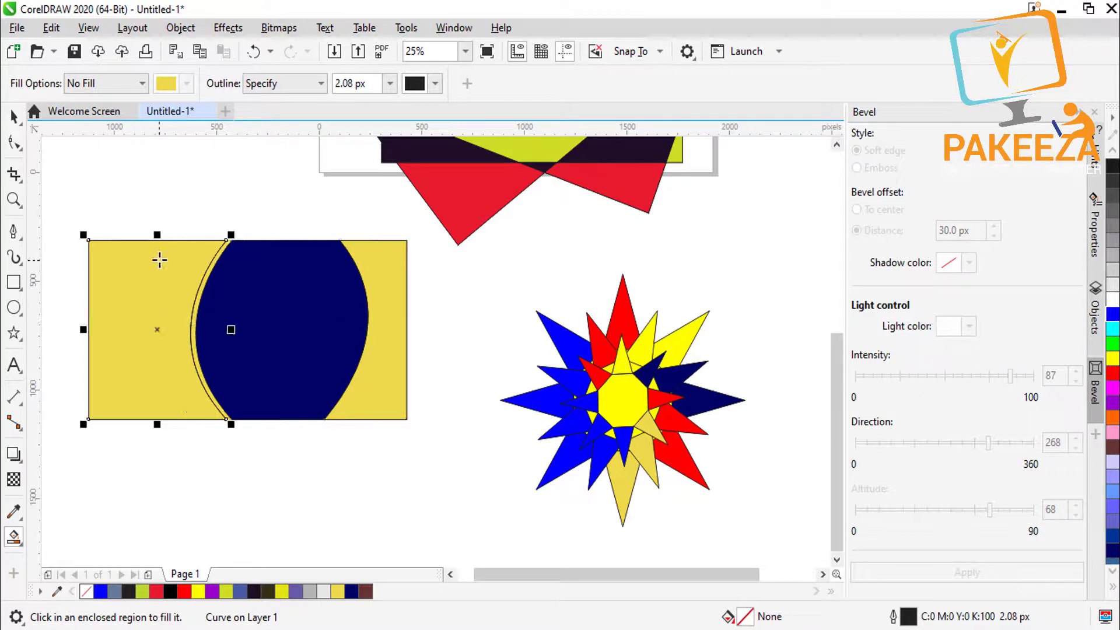
- Change the Smart Fill fill option to Use Default and apply it to the curved rectangle's sections
{"action": "left_click", "coordinate": [141, 85]}
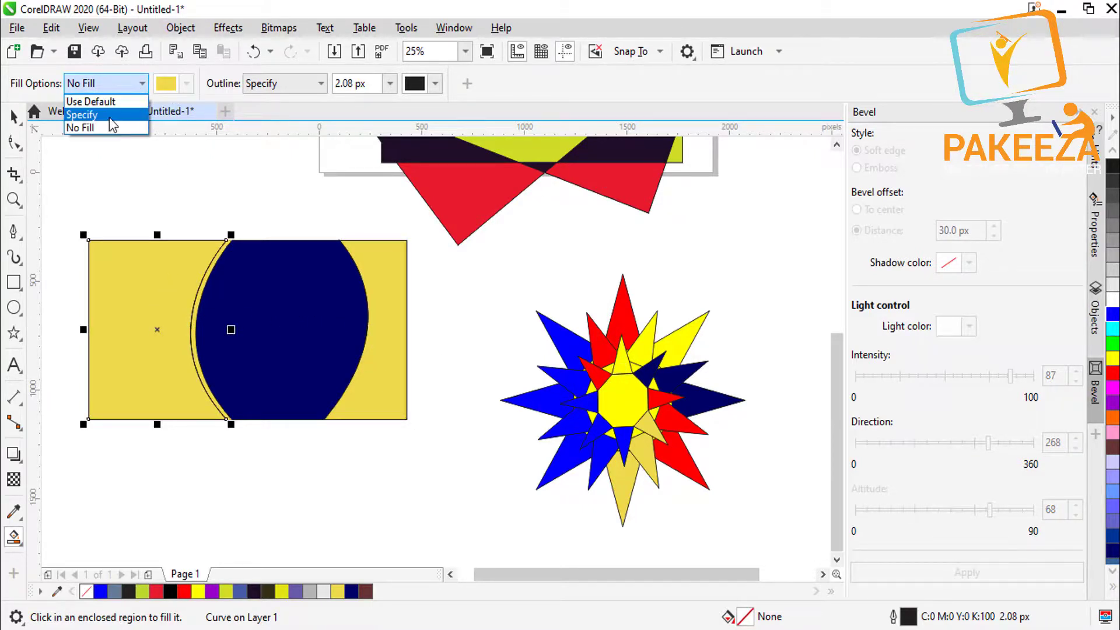
{"action": "left_click", "coordinate": [117, 101]}
{"action": "left_click", "coordinate": [393, 290]}
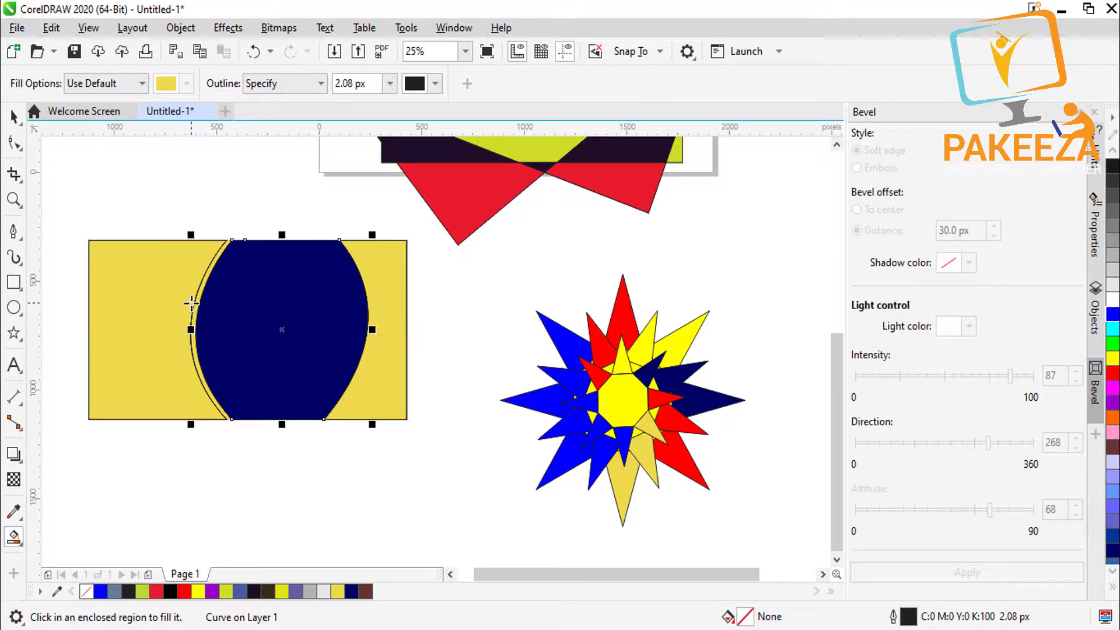
{"action": "left_click", "coordinate": [185, 303]}
- Restore the fill option to Specify and smart-fill the rectangle's middle section and the two red triangles with dull yellow
{"action": "left_click", "coordinate": [142, 84]}
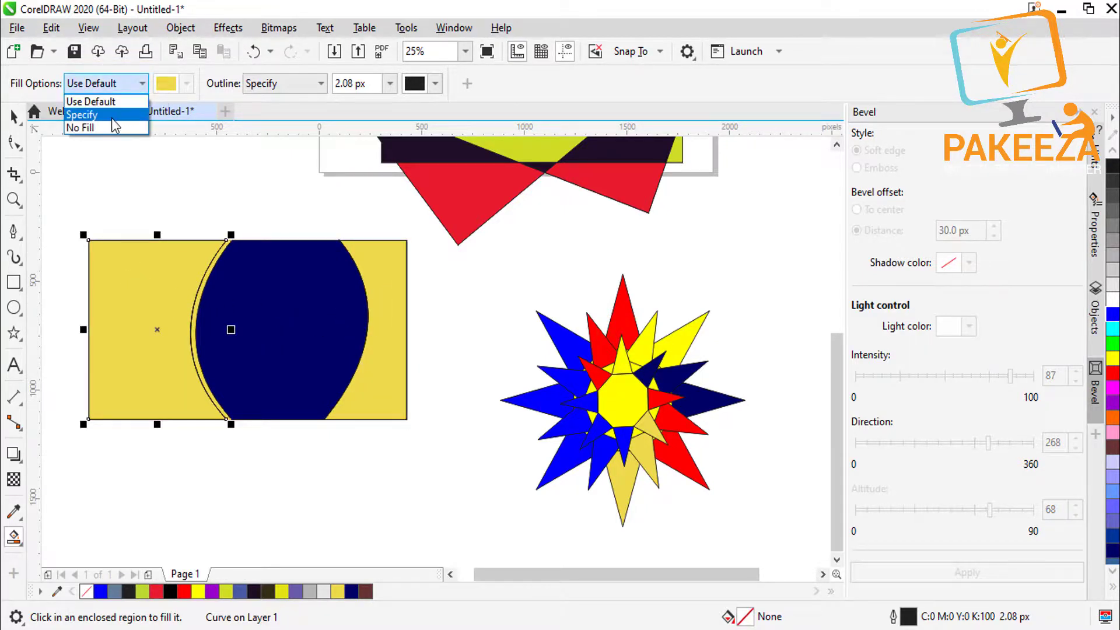
{"action": "left_click", "coordinate": [113, 115]}
{"action": "left_click", "coordinate": [368, 326]}
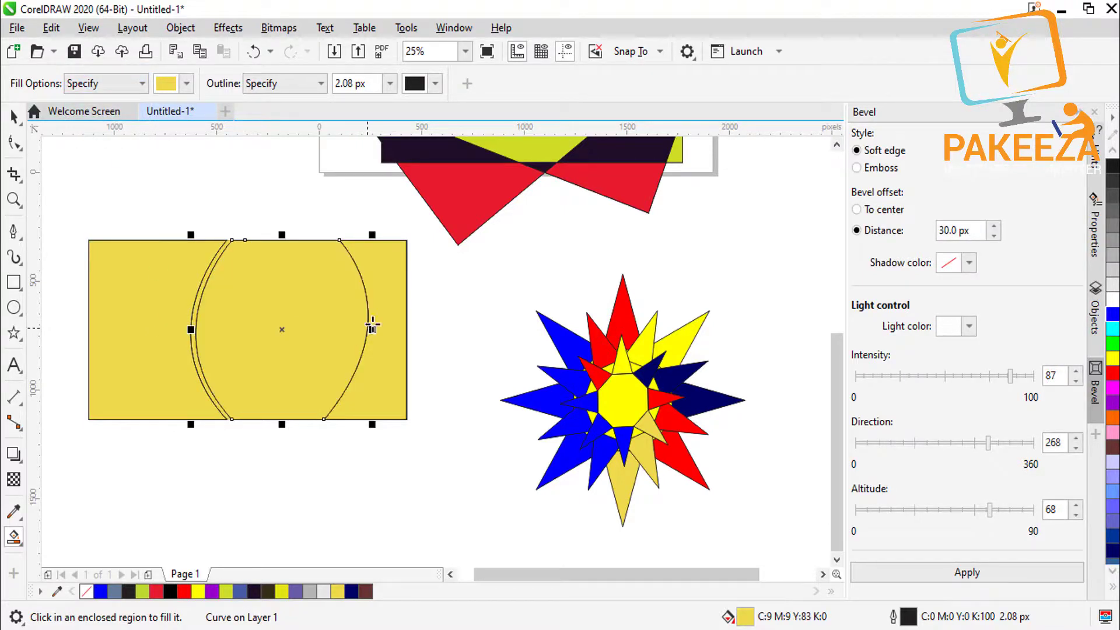
{"action": "left_click", "coordinate": [479, 200]}
{"action": "left_click", "coordinate": [640, 185]}
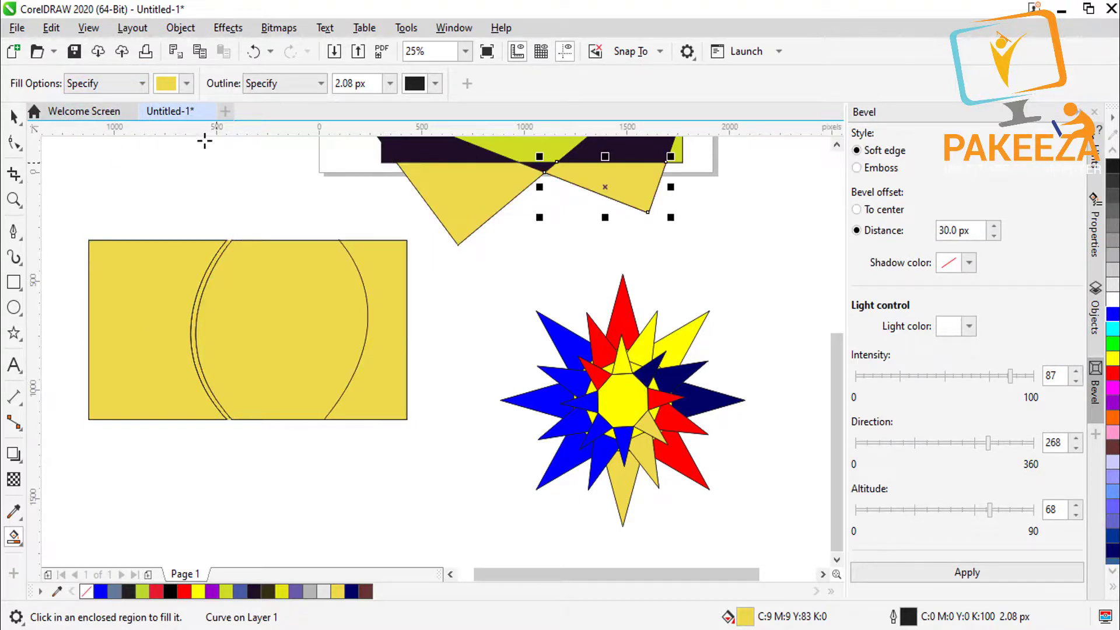
- Examine the Smart Fill outline type, width and colour options and the finished shapes above
{"action": "left_click", "coordinate": [320, 83]}
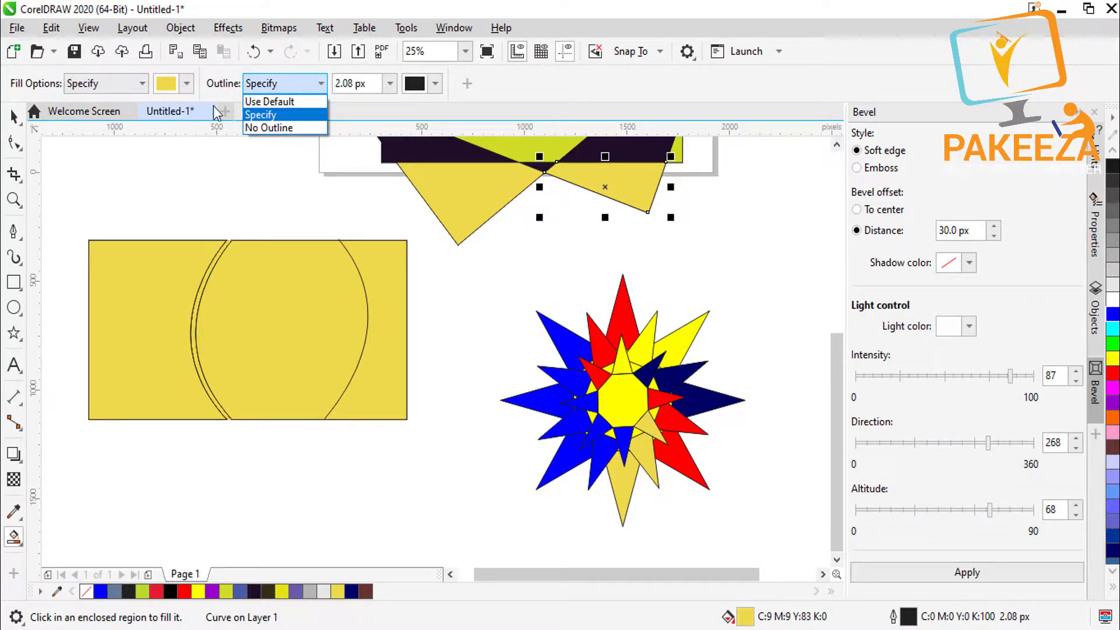
{"action": "left_click", "coordinate": [467, 102]}
{"action": "left_click", "coordinate": [390, 83]}
{"action": "left_click", "coordinate": [486, 90]}
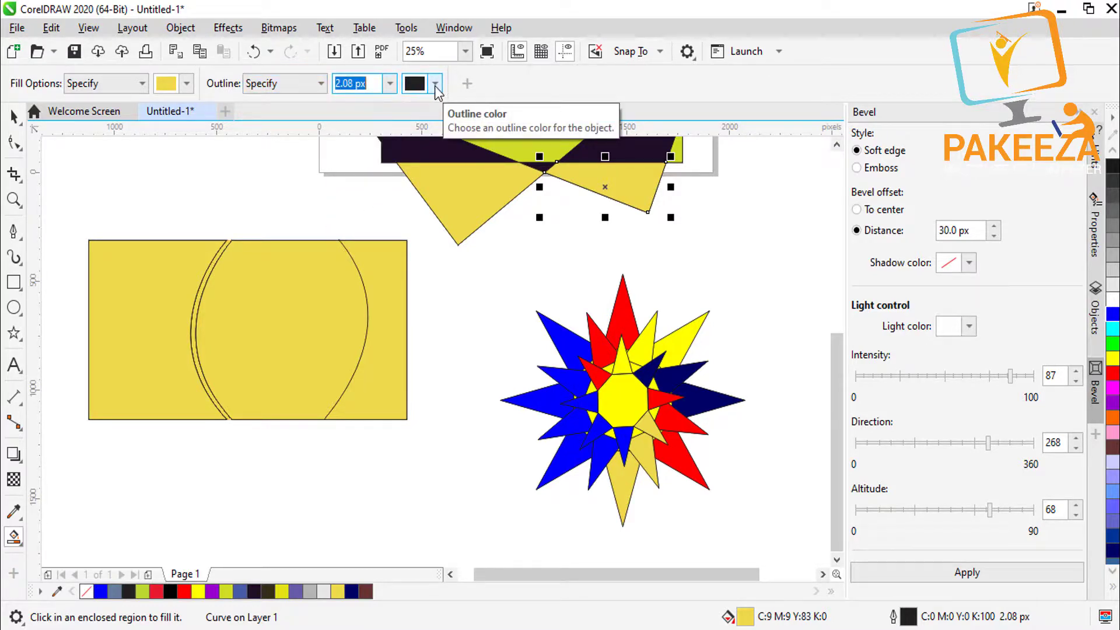
{"action": "left_click", "coordinate": [584, 98]}
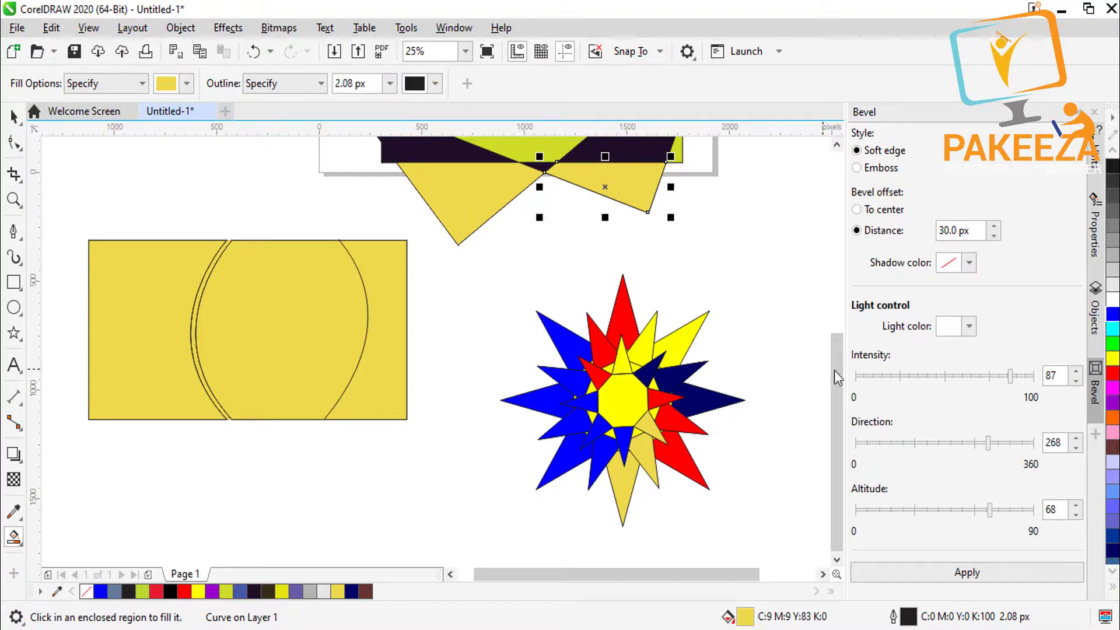
{"action": "left_click_drag", "start_coordinate": [840, 376], "coordinate": [838, 316]}
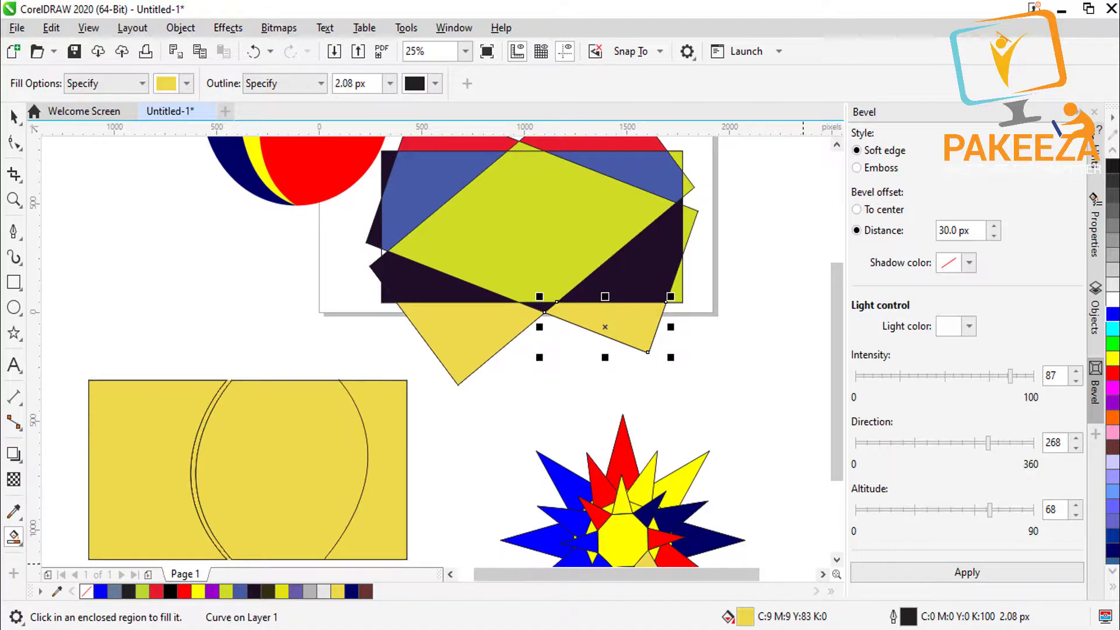